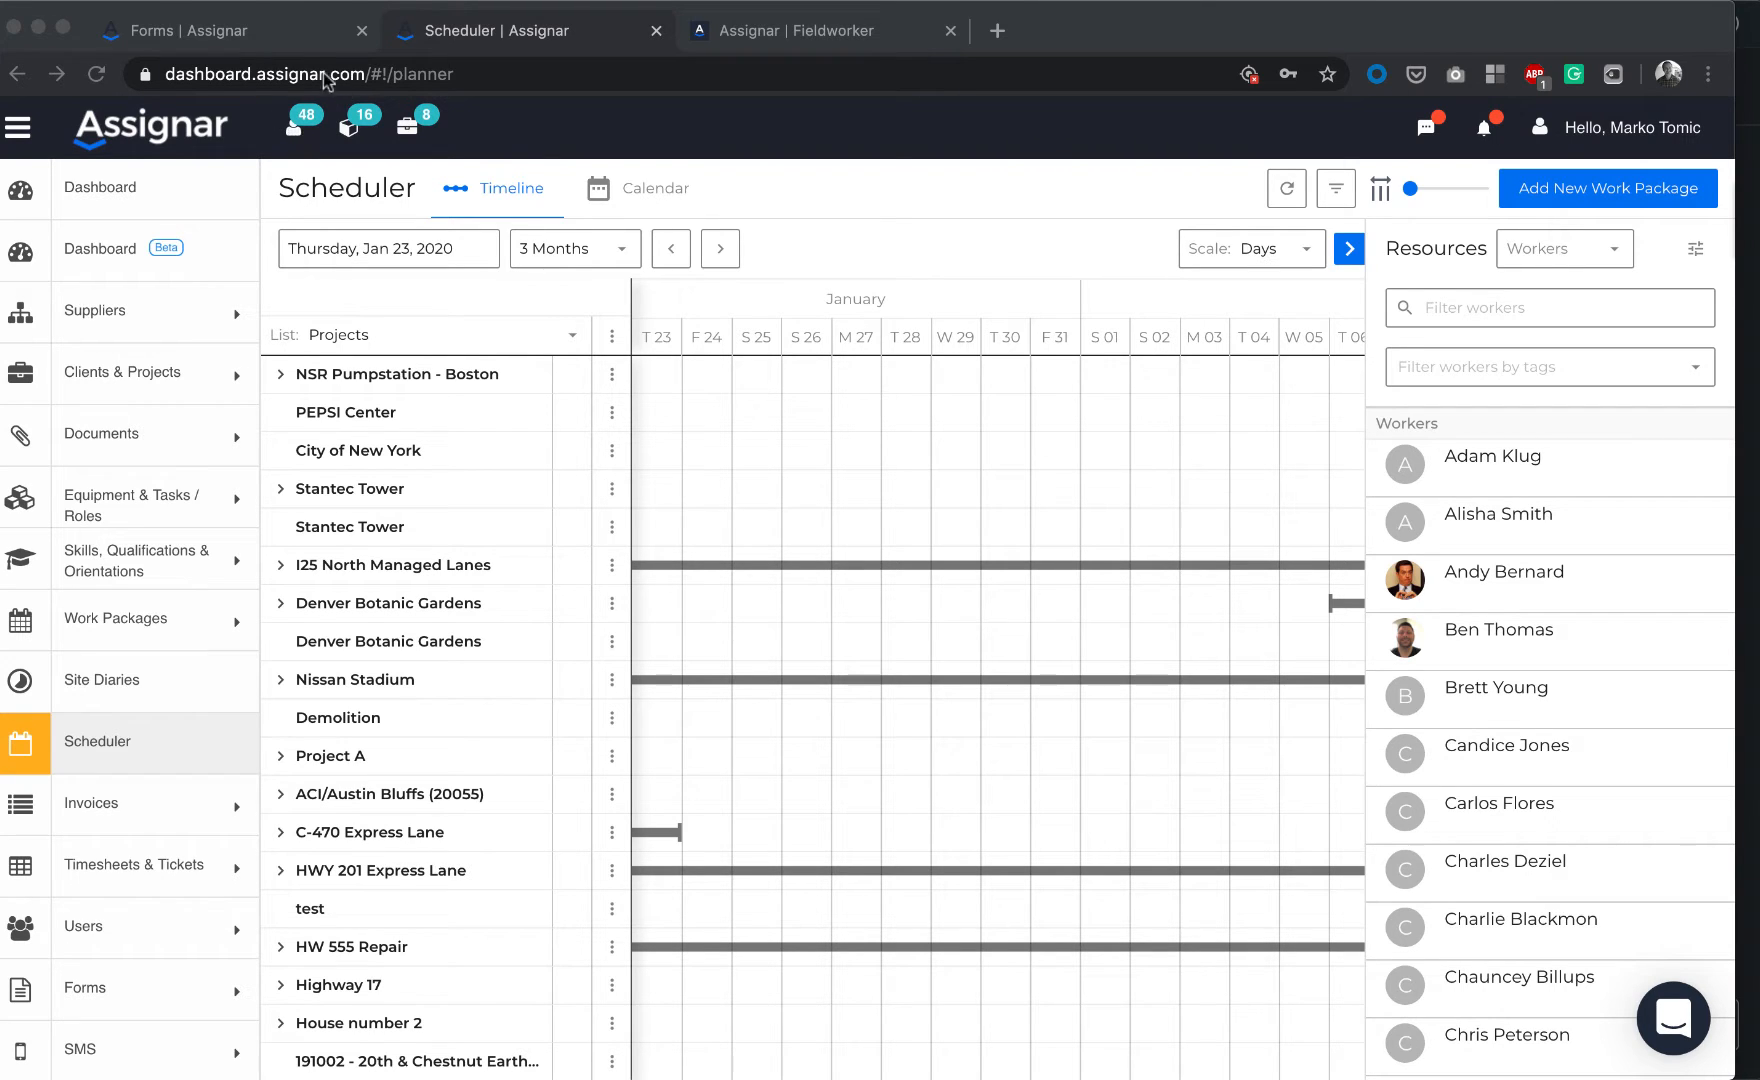
Bring up the Forms list filtered by 'sch' to the Schedule Opt-In Form (ID 534)
click(270, 40)
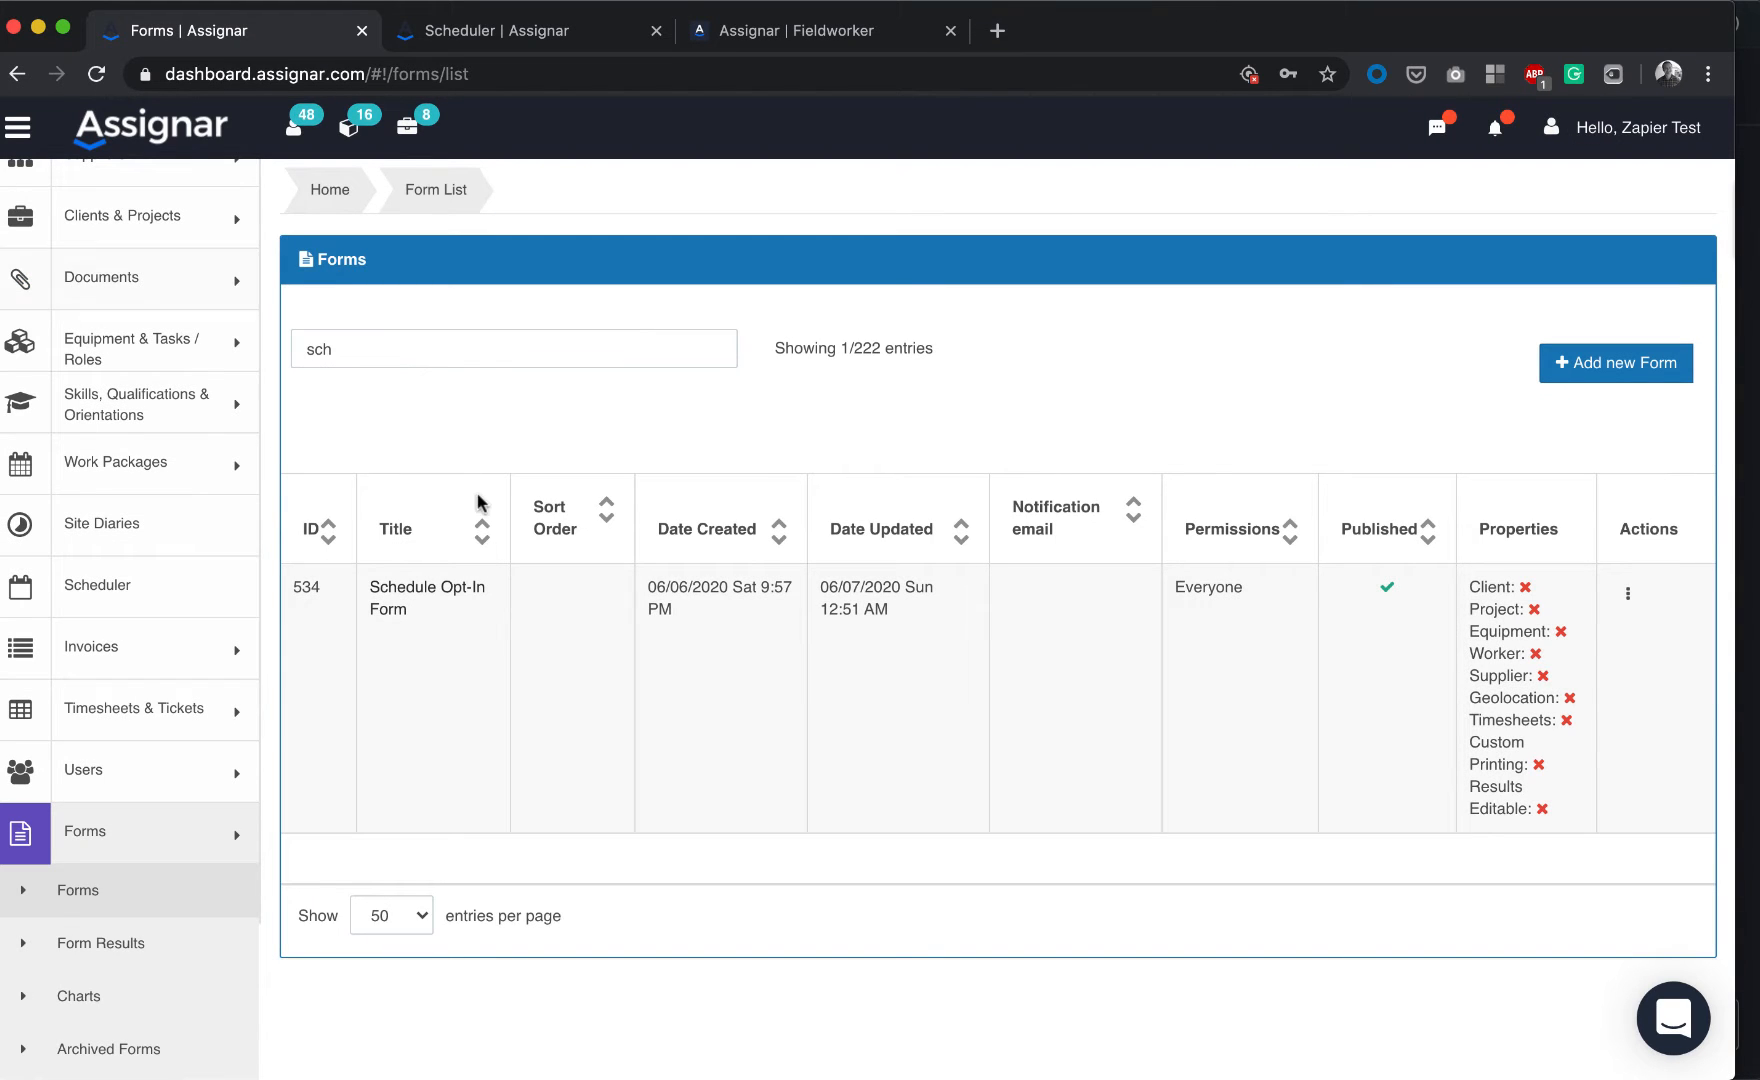
Open the Schedule Opt-In Form to inspect its Enter Order ID question, then glance at Stantec Tower's packages
click(411, 597)
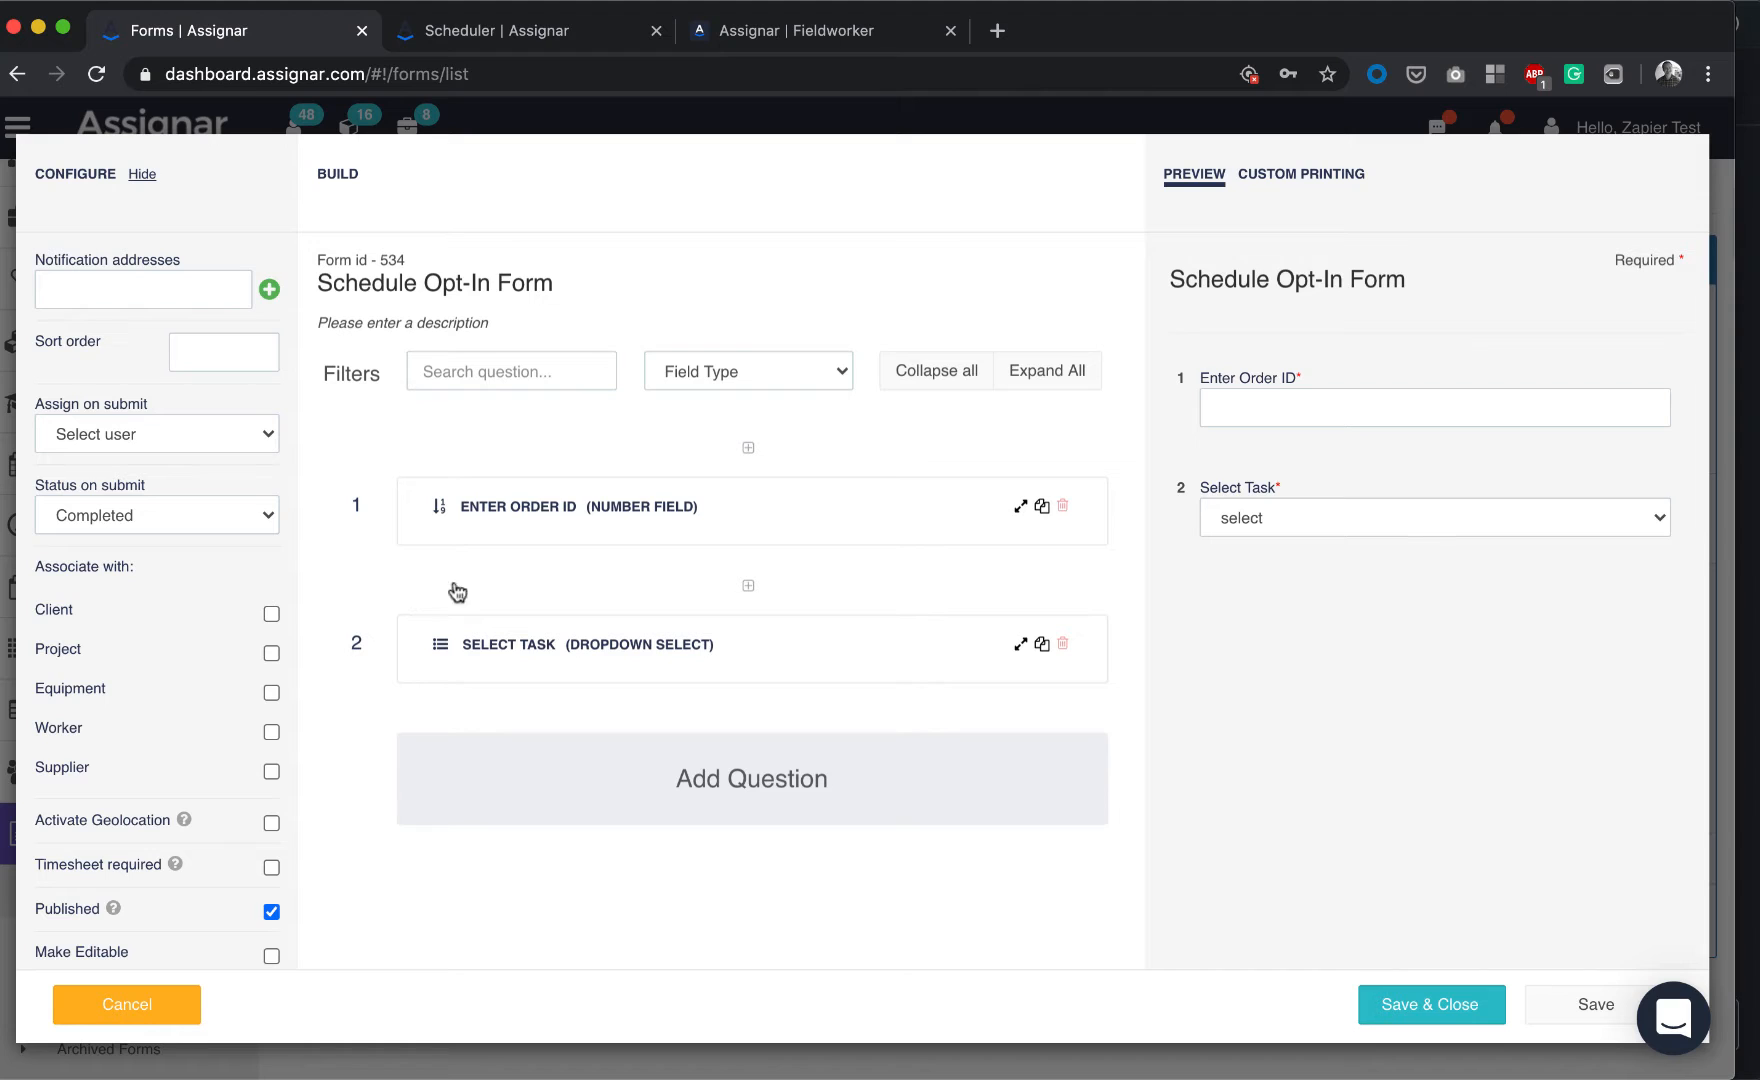
click(578, 515)
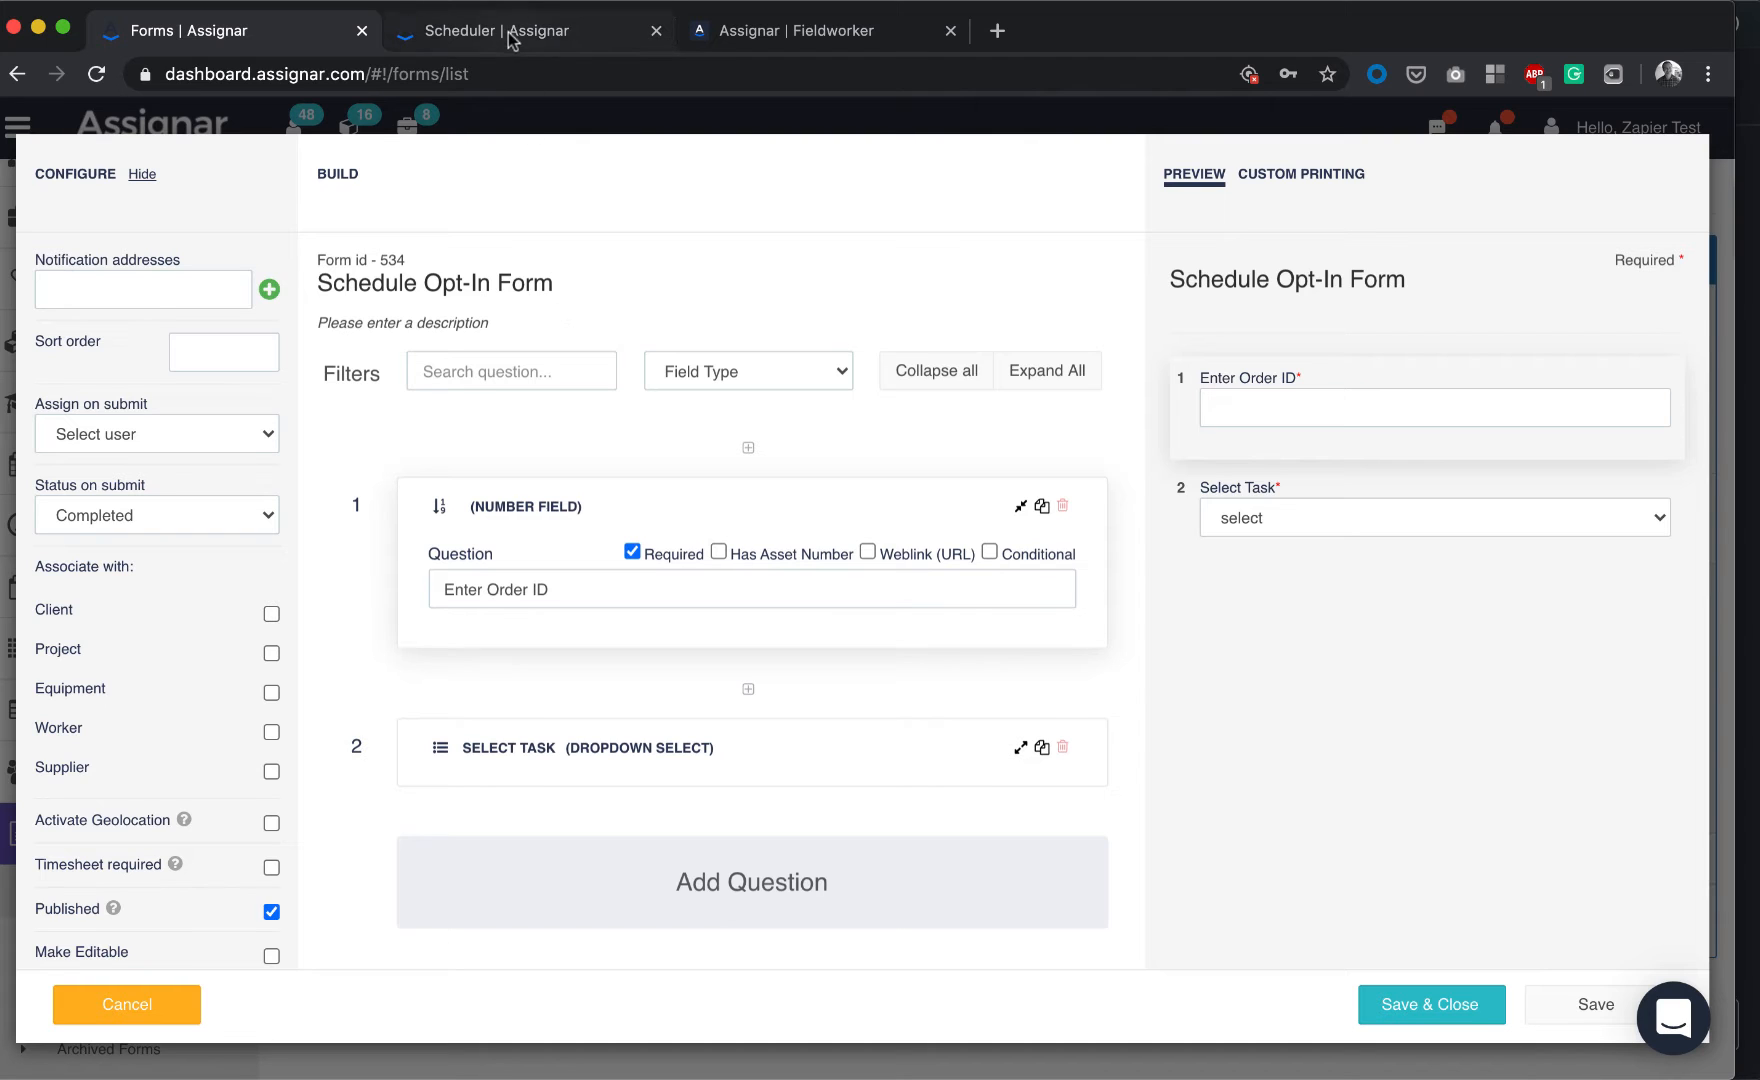
click(737, 36)
click(576, 37)
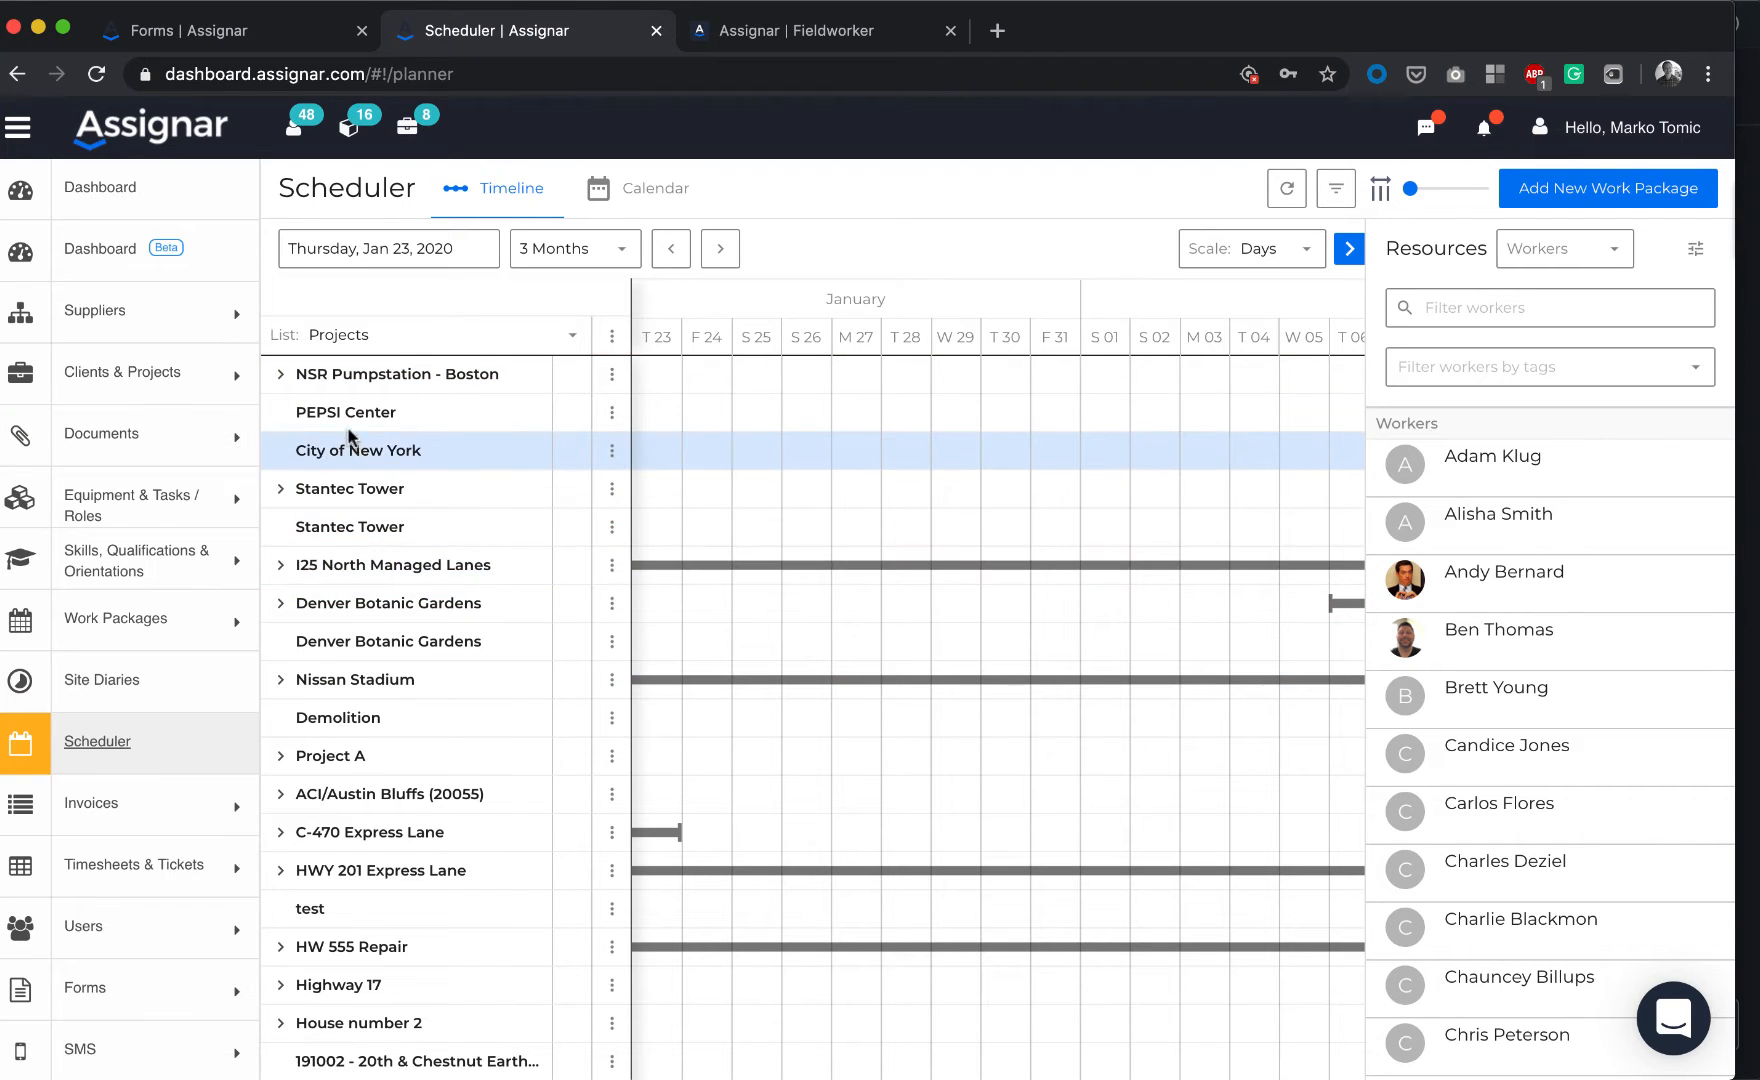
click(281, 488)
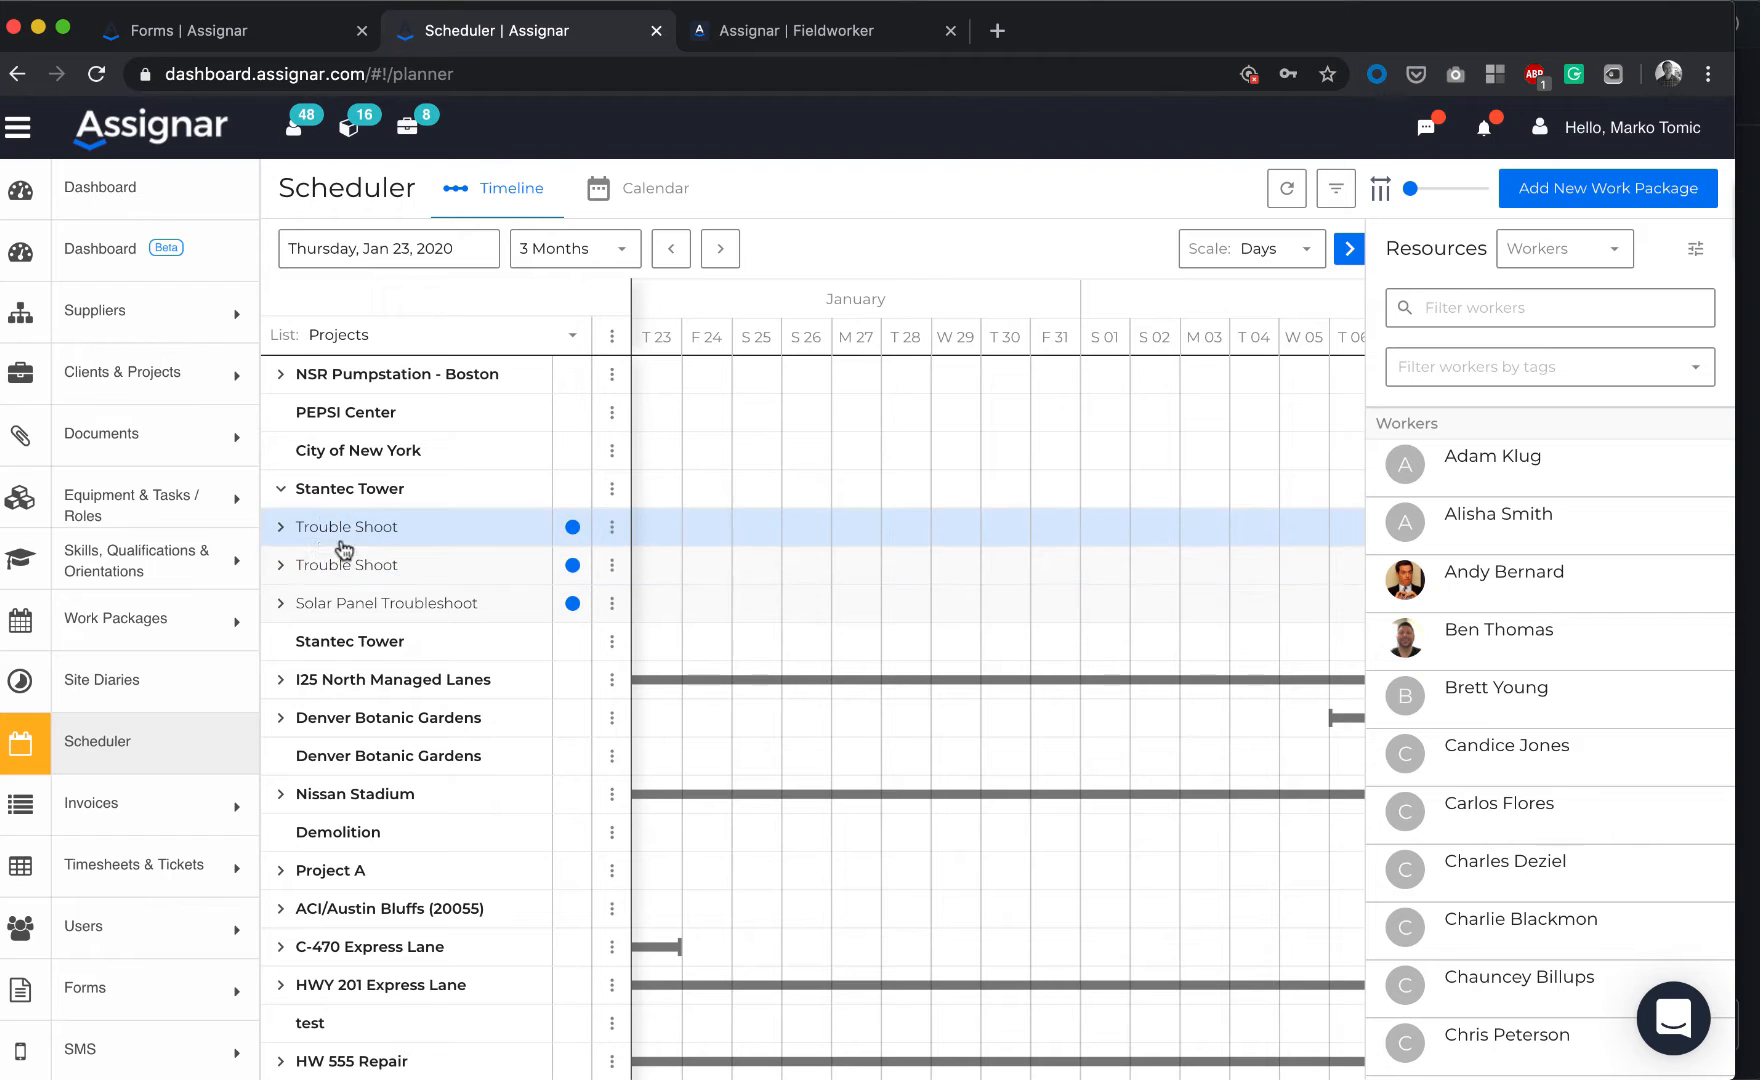
click(281, 489)
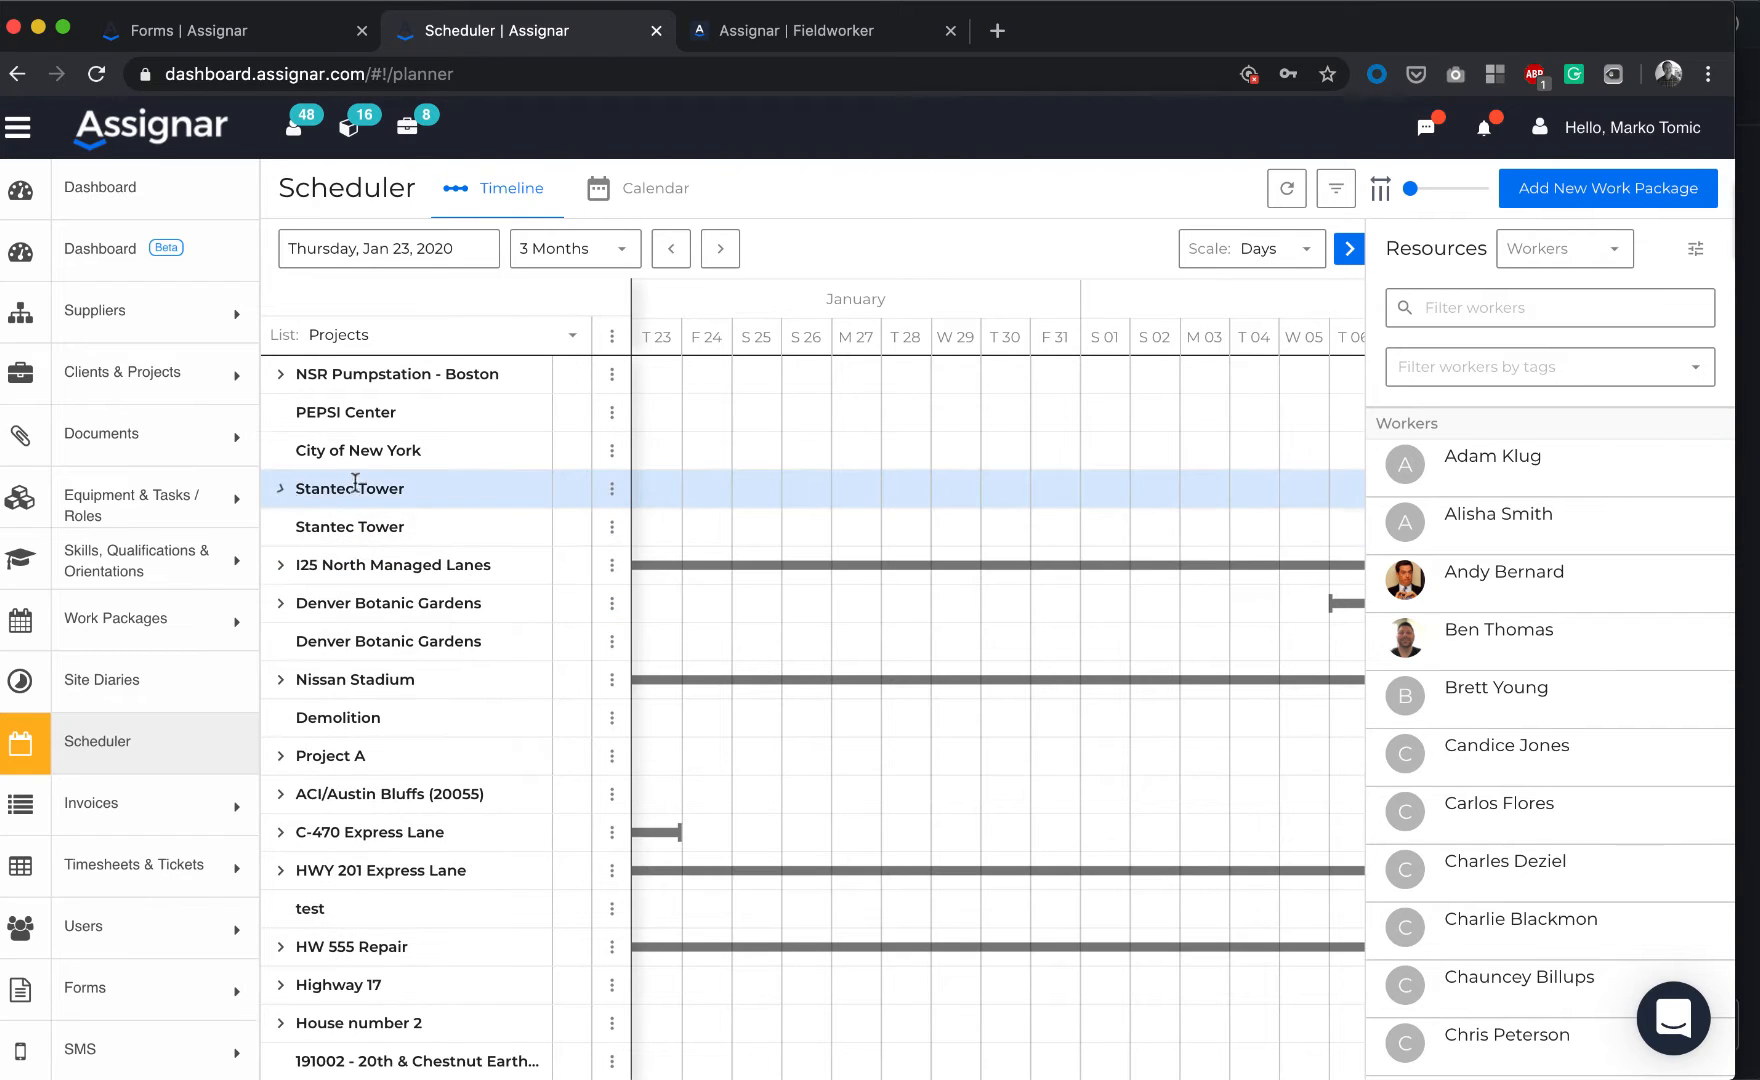
Review the Select Task choices Laborer, Supervisor, Crew 1 and Crew 2, then return to the Scheduler
click(221, 42)
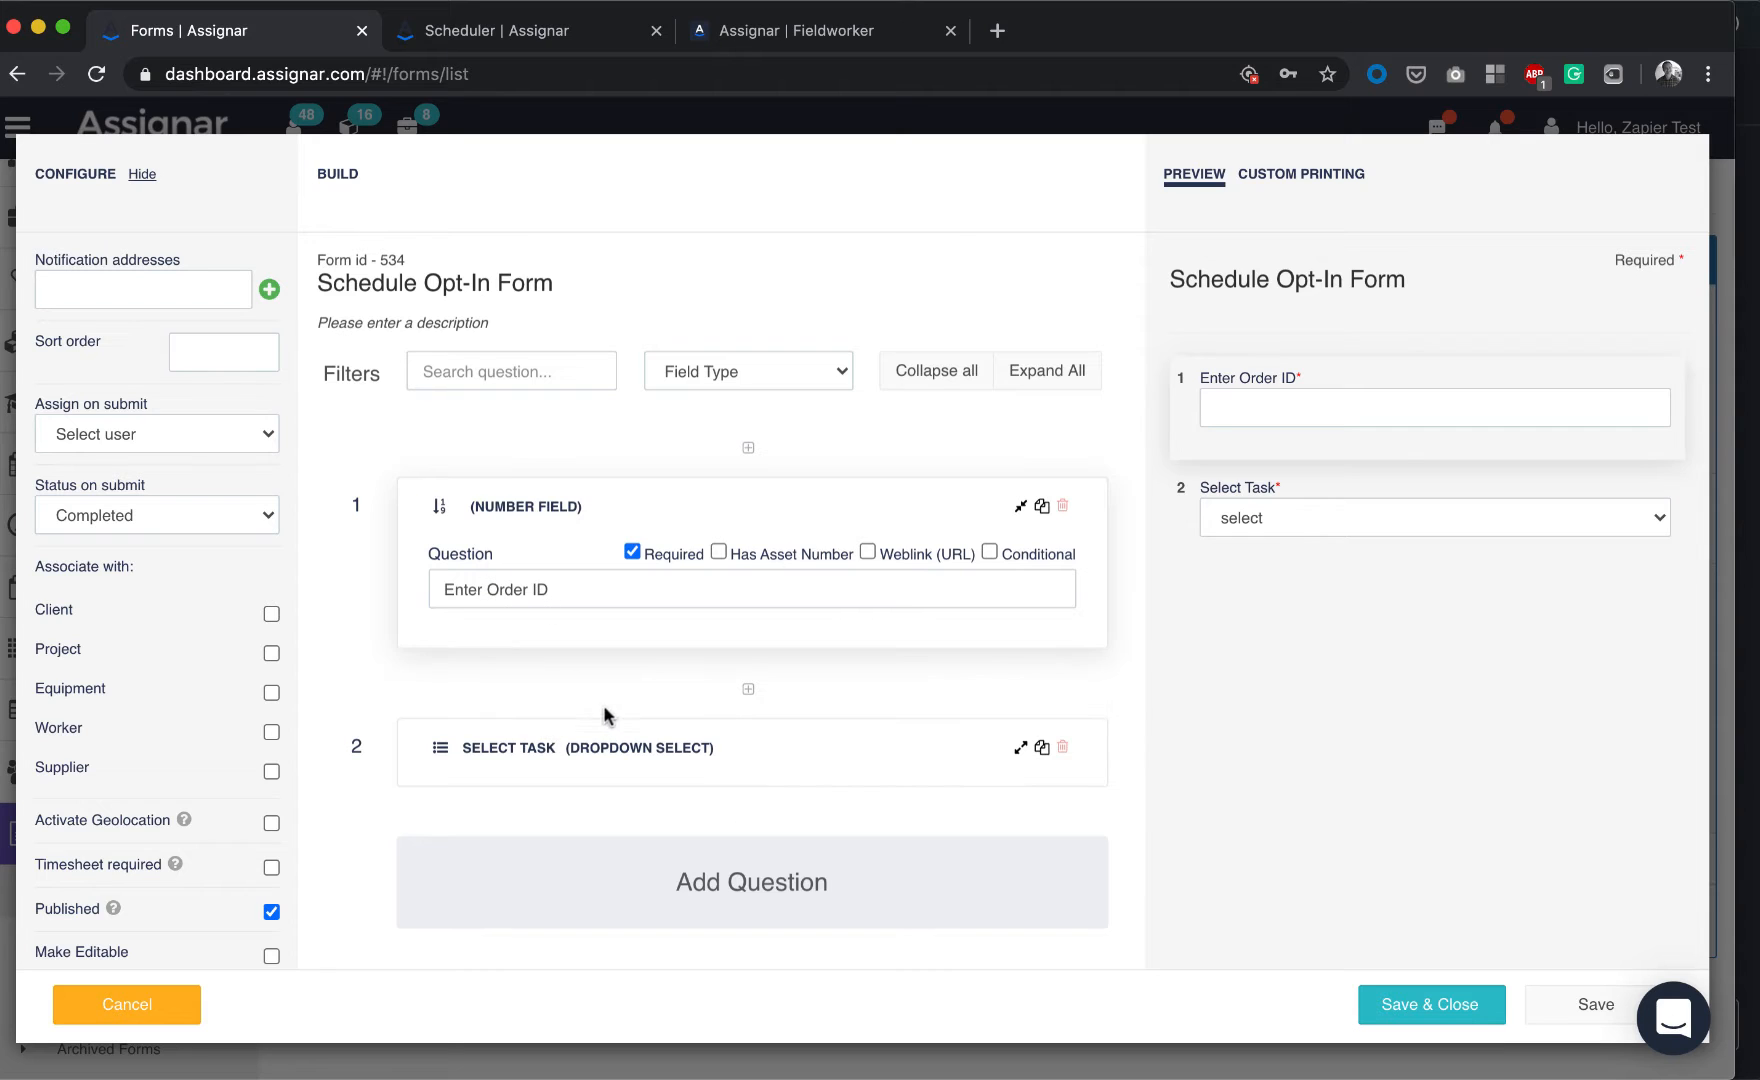
click(609, 748)
scroll(609, 752, down, 3)
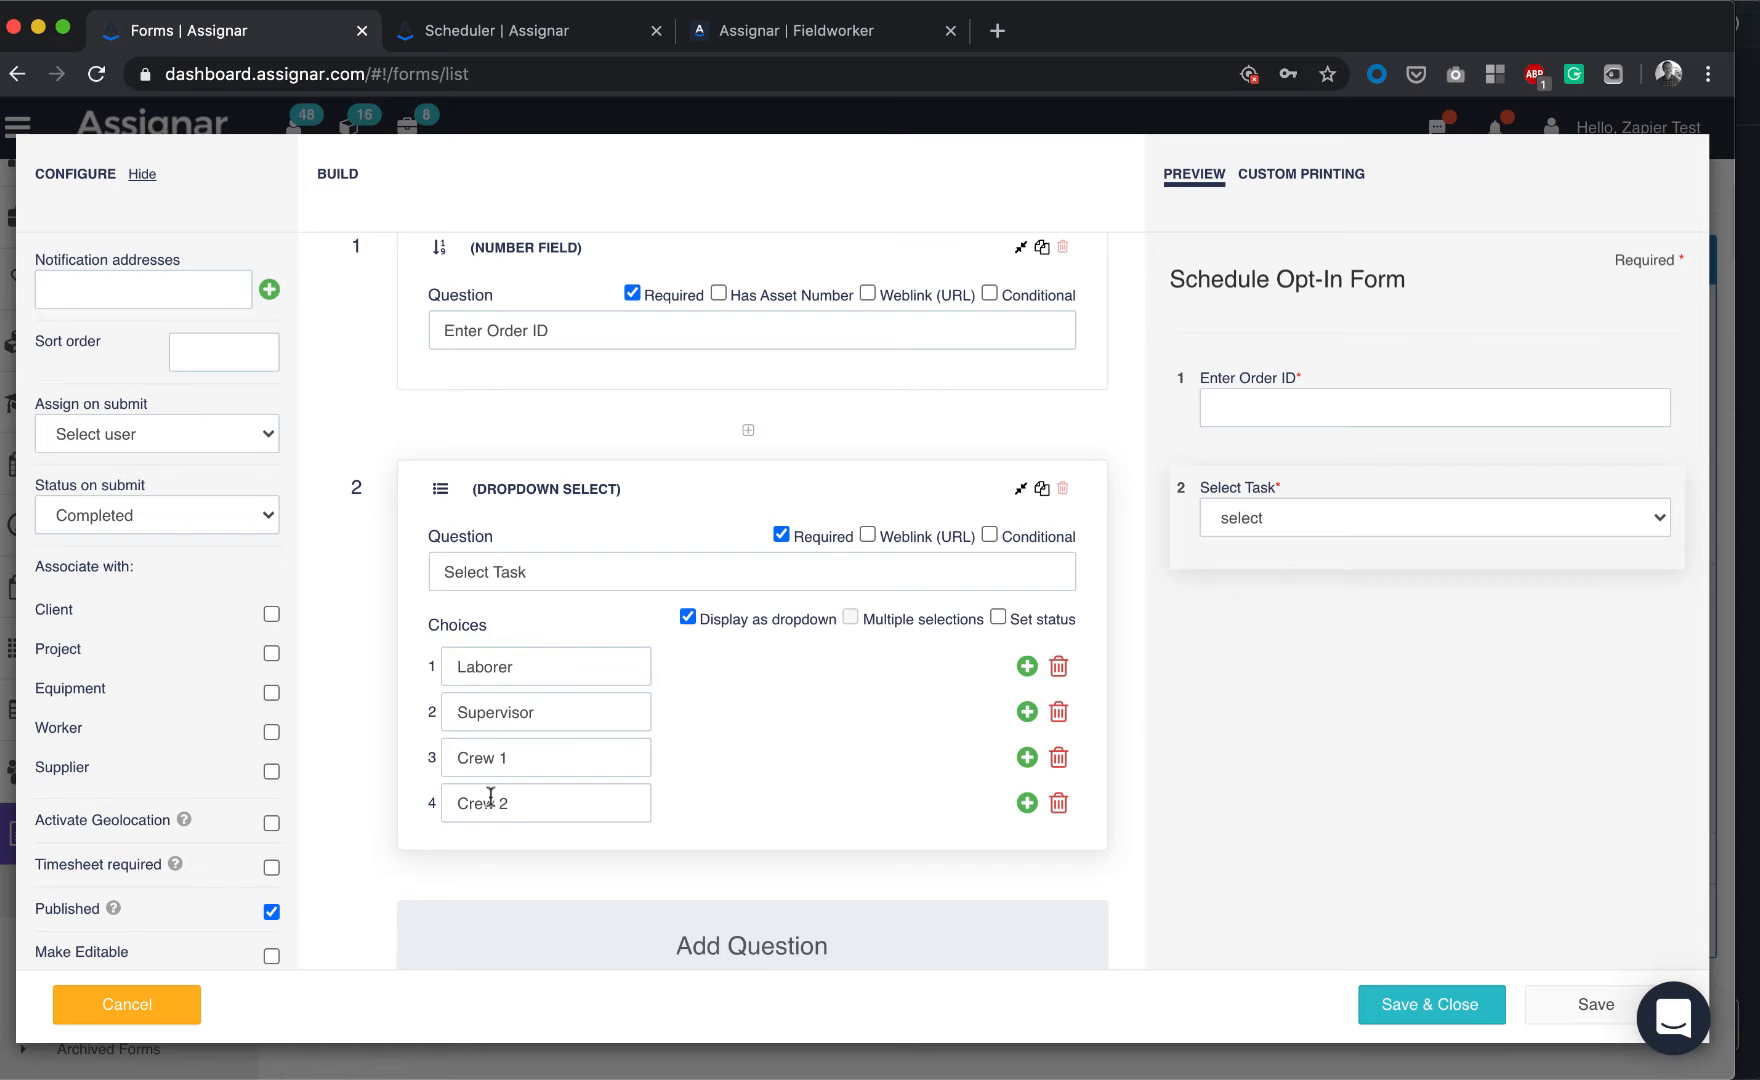
click(535, 40)
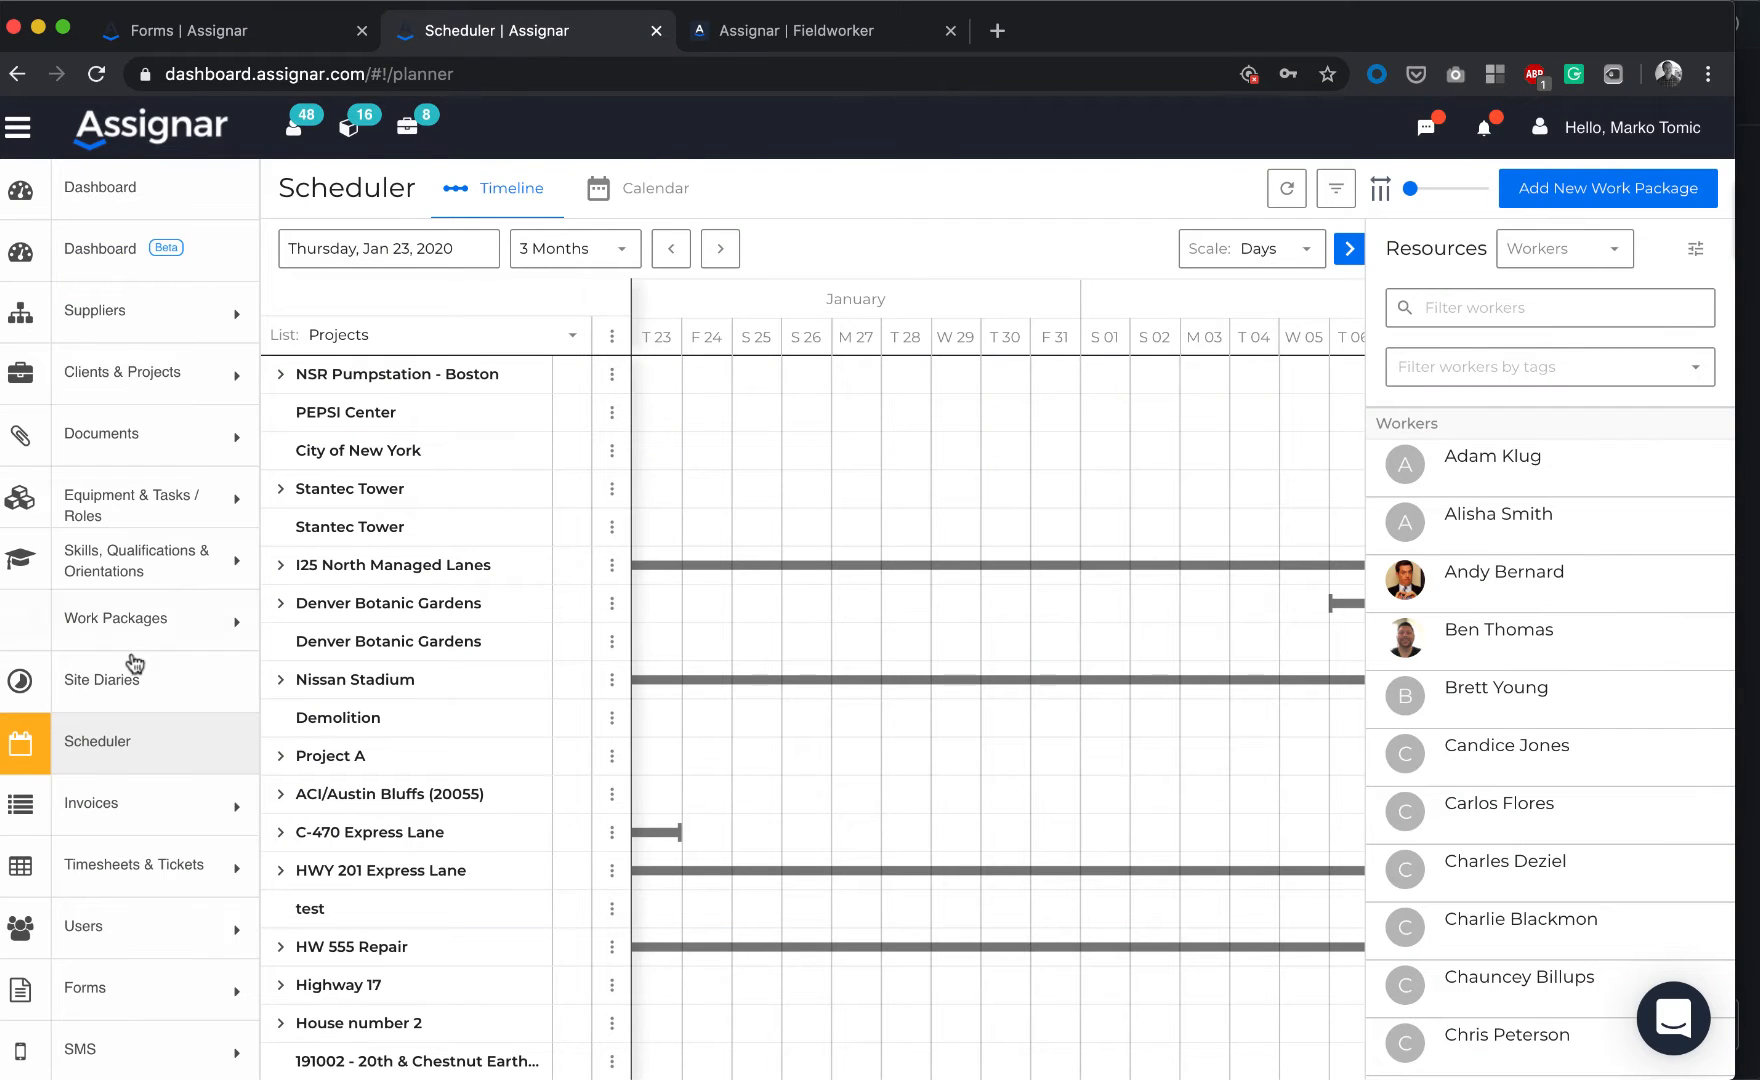
Browse the Tasks / Roles list under Equipment & Tasks / Roles, then return to the Schedule Opt-In Form editor
click(157, 512)
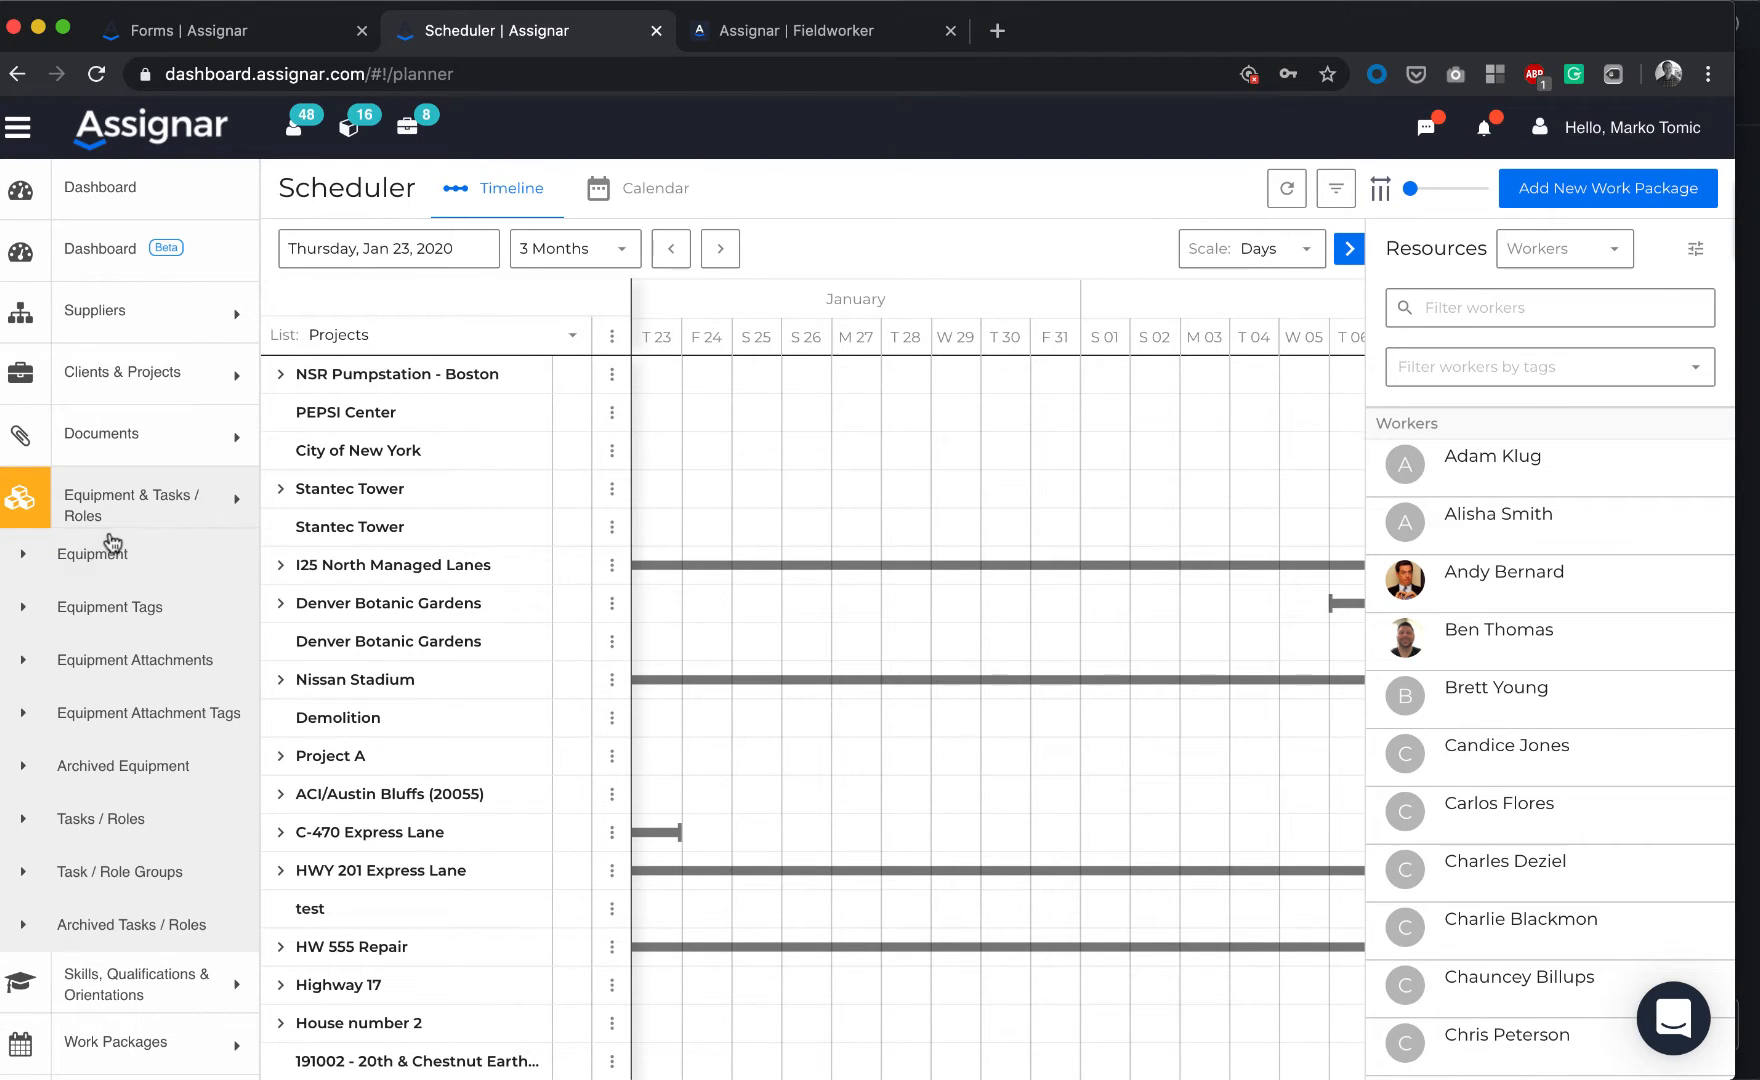
click(115, 821)
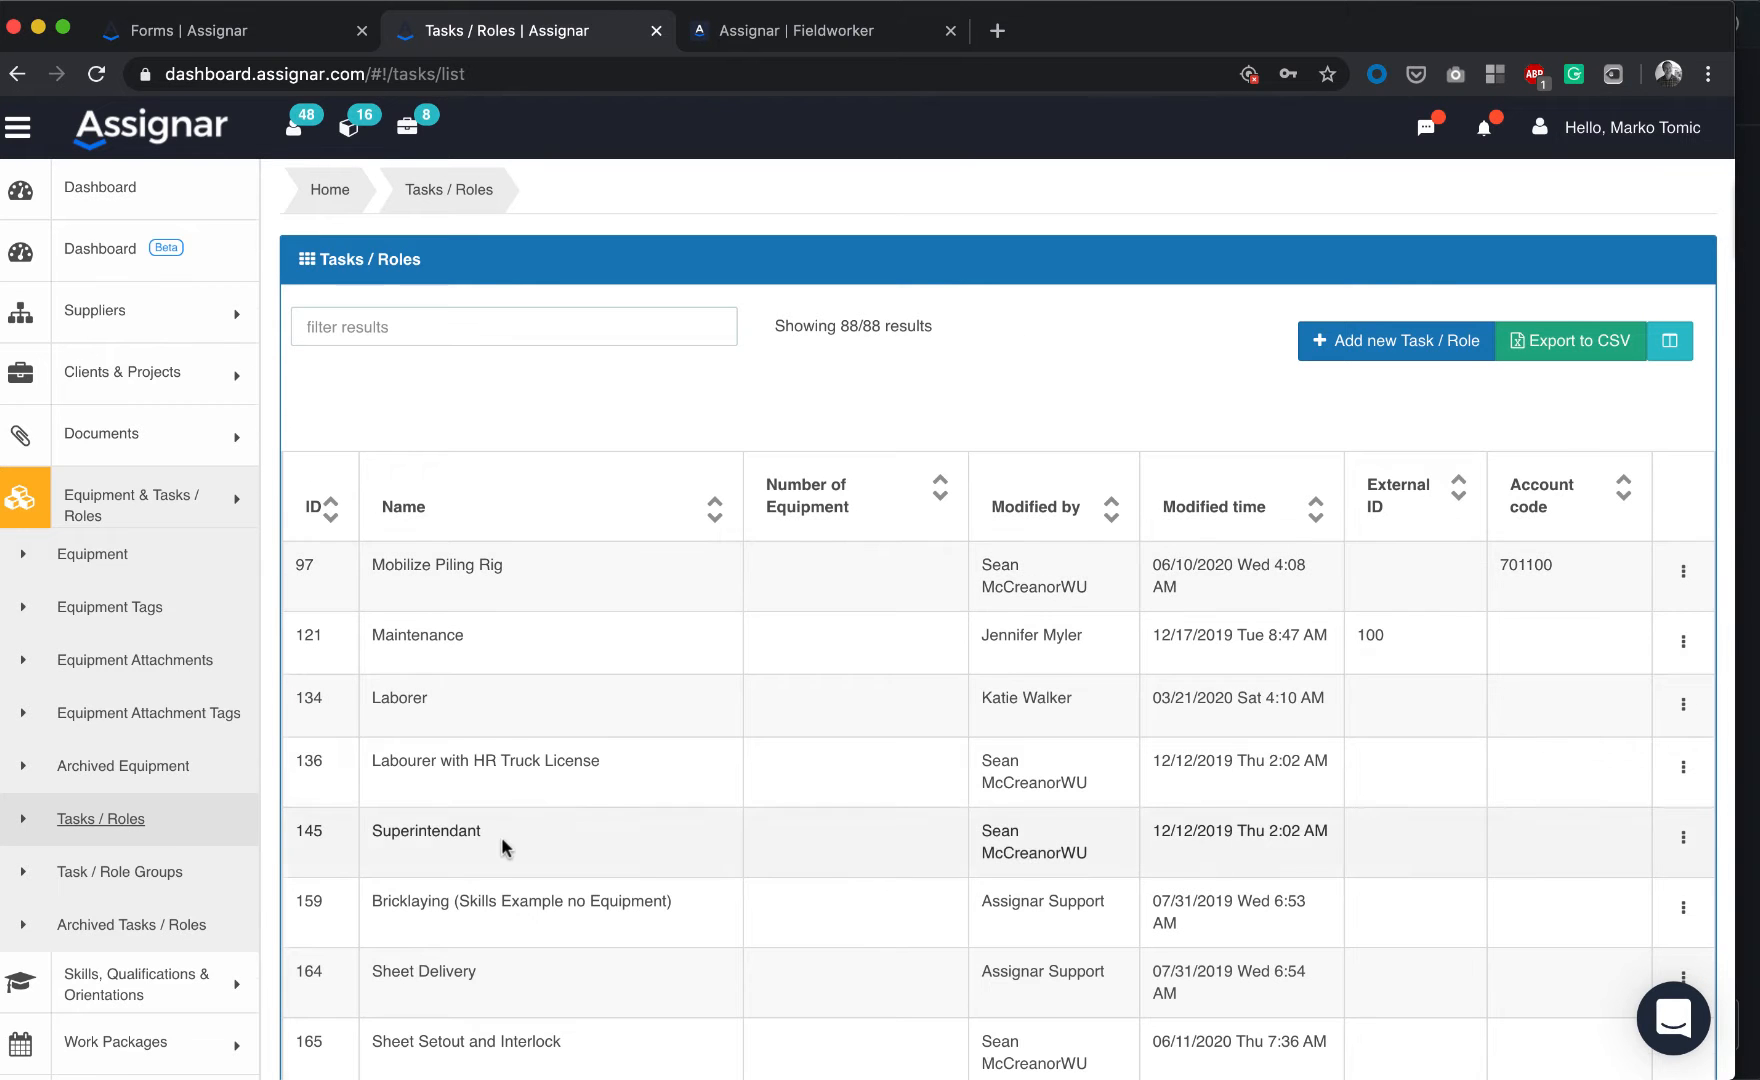
scroll(503, 845, down, 3)
scroll(510, 815, up, 6)
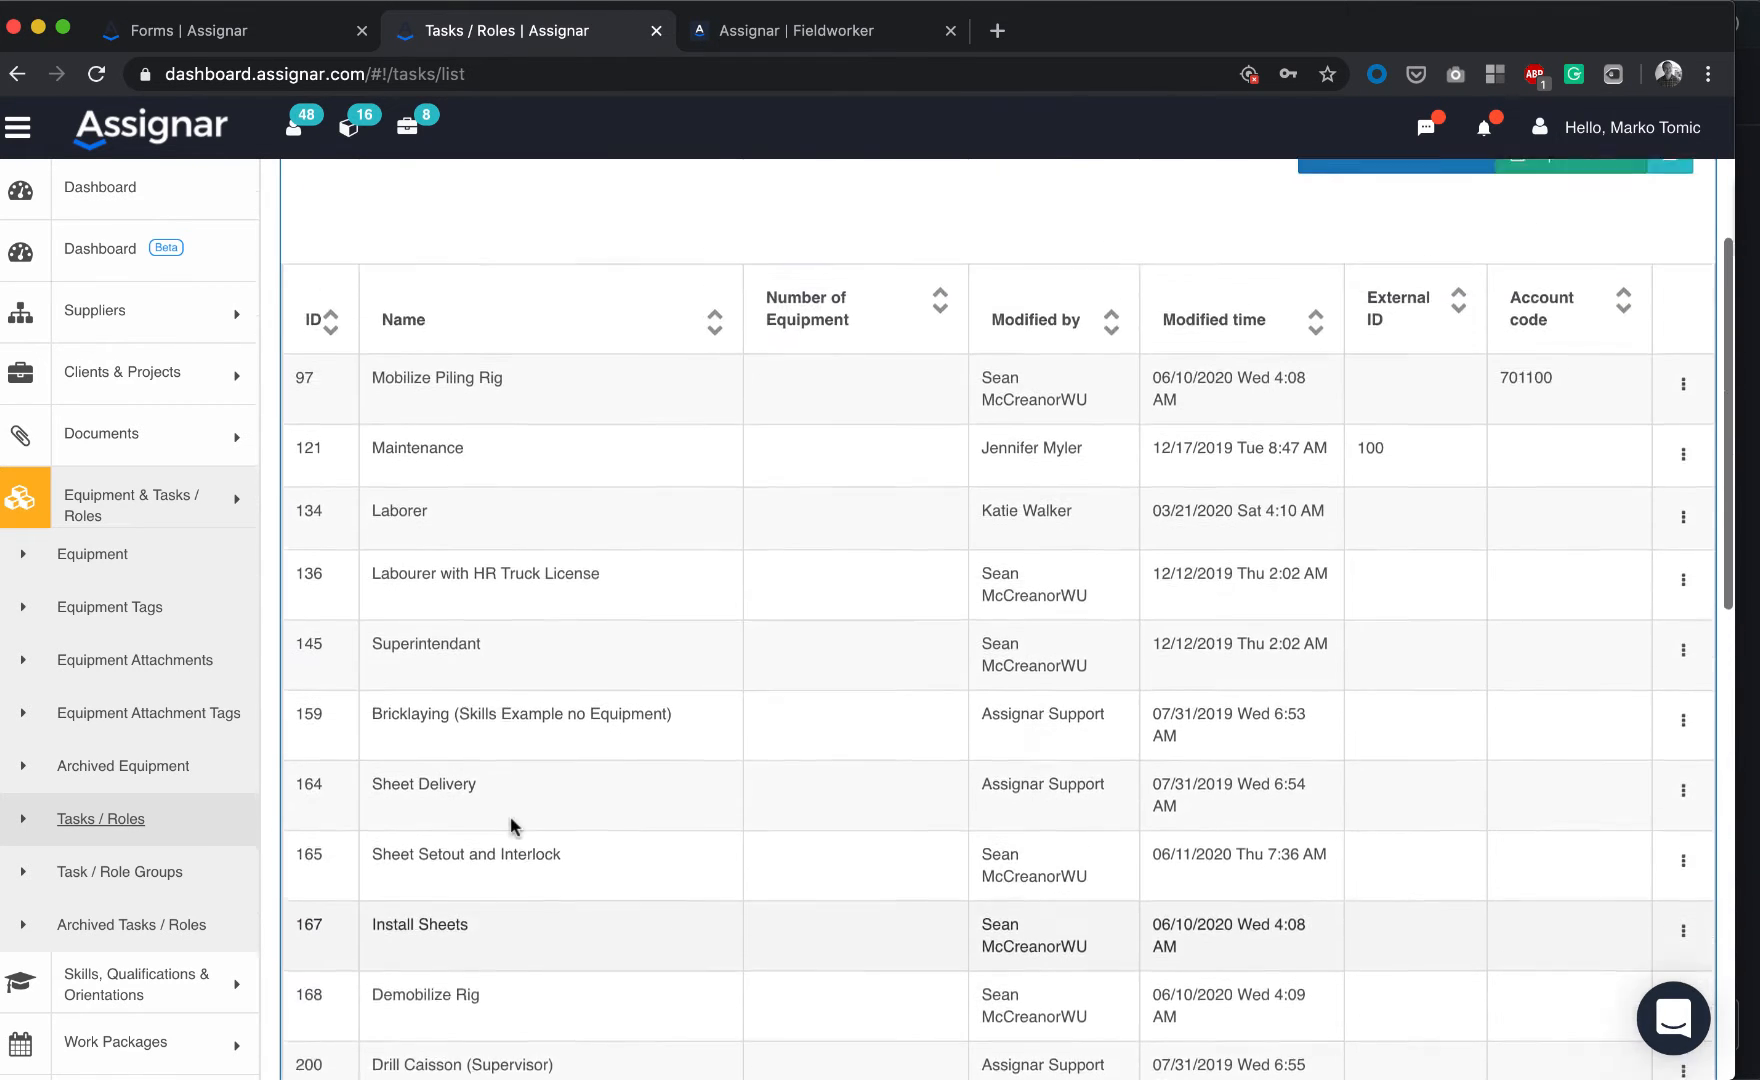
scroll(510, 815, down, 3)
scroll(510, 815, up, 3)
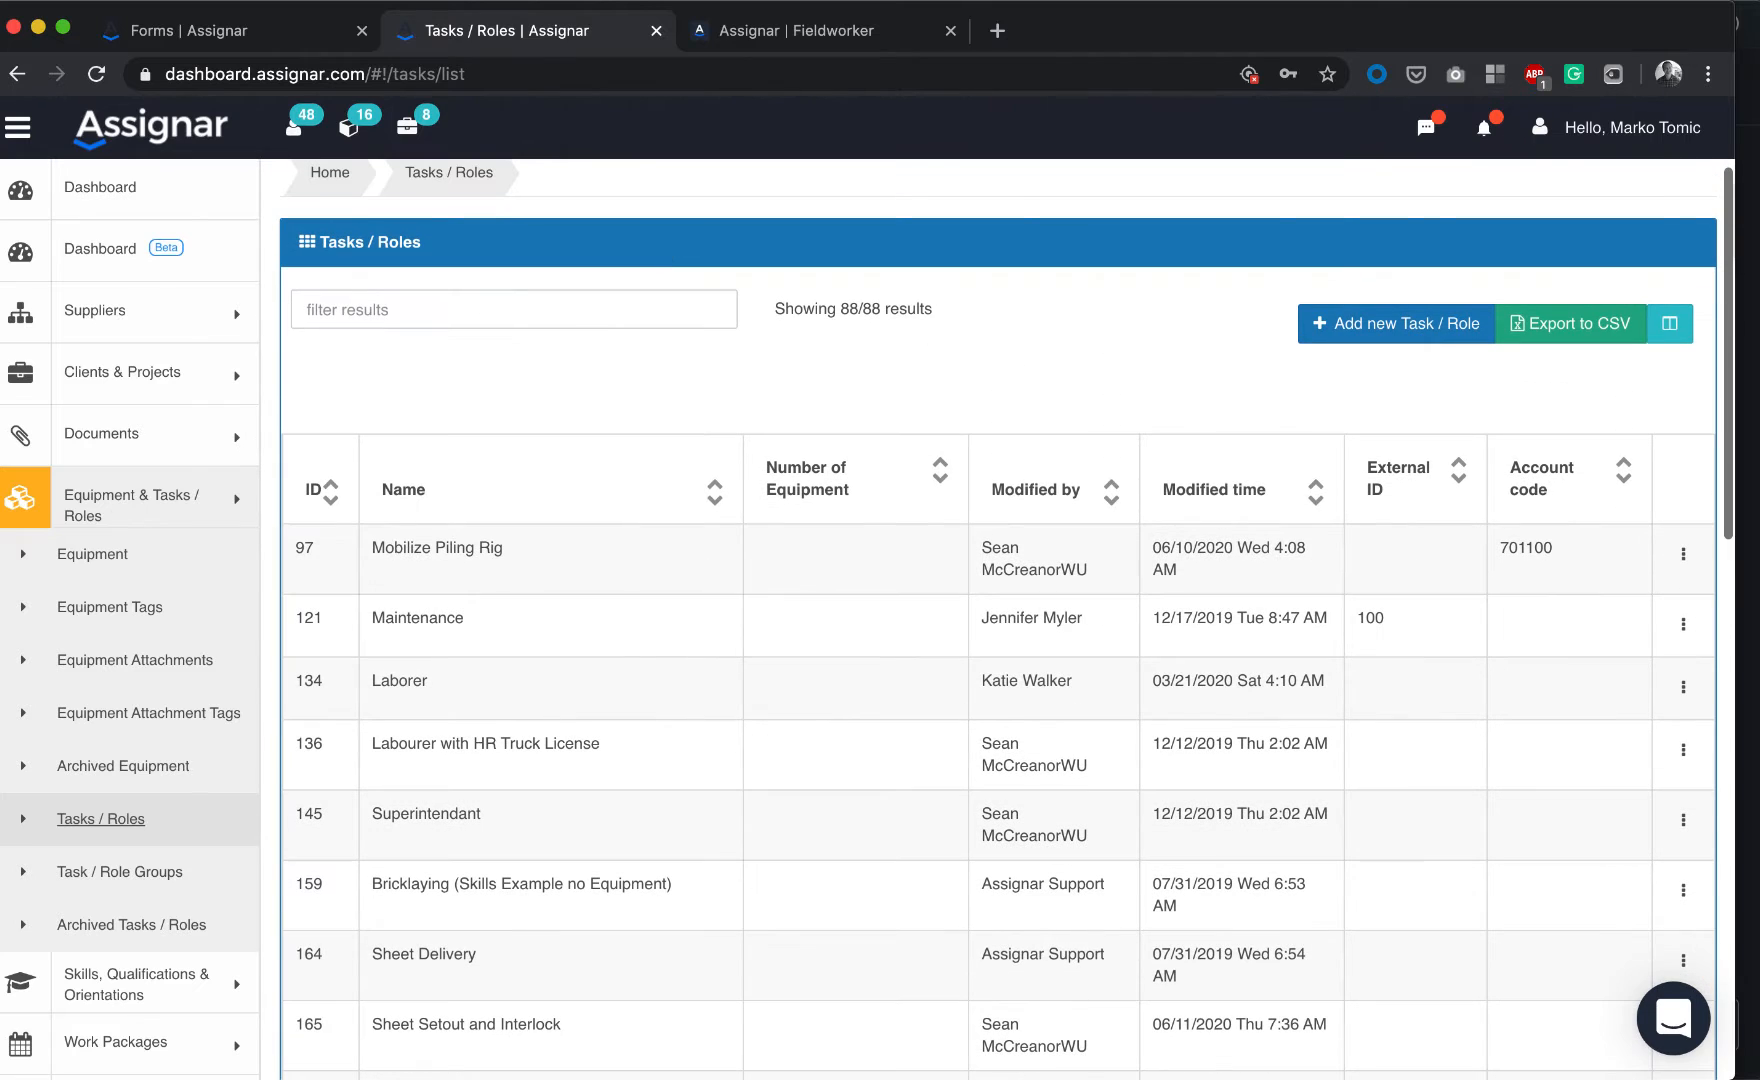
click(222, 36)
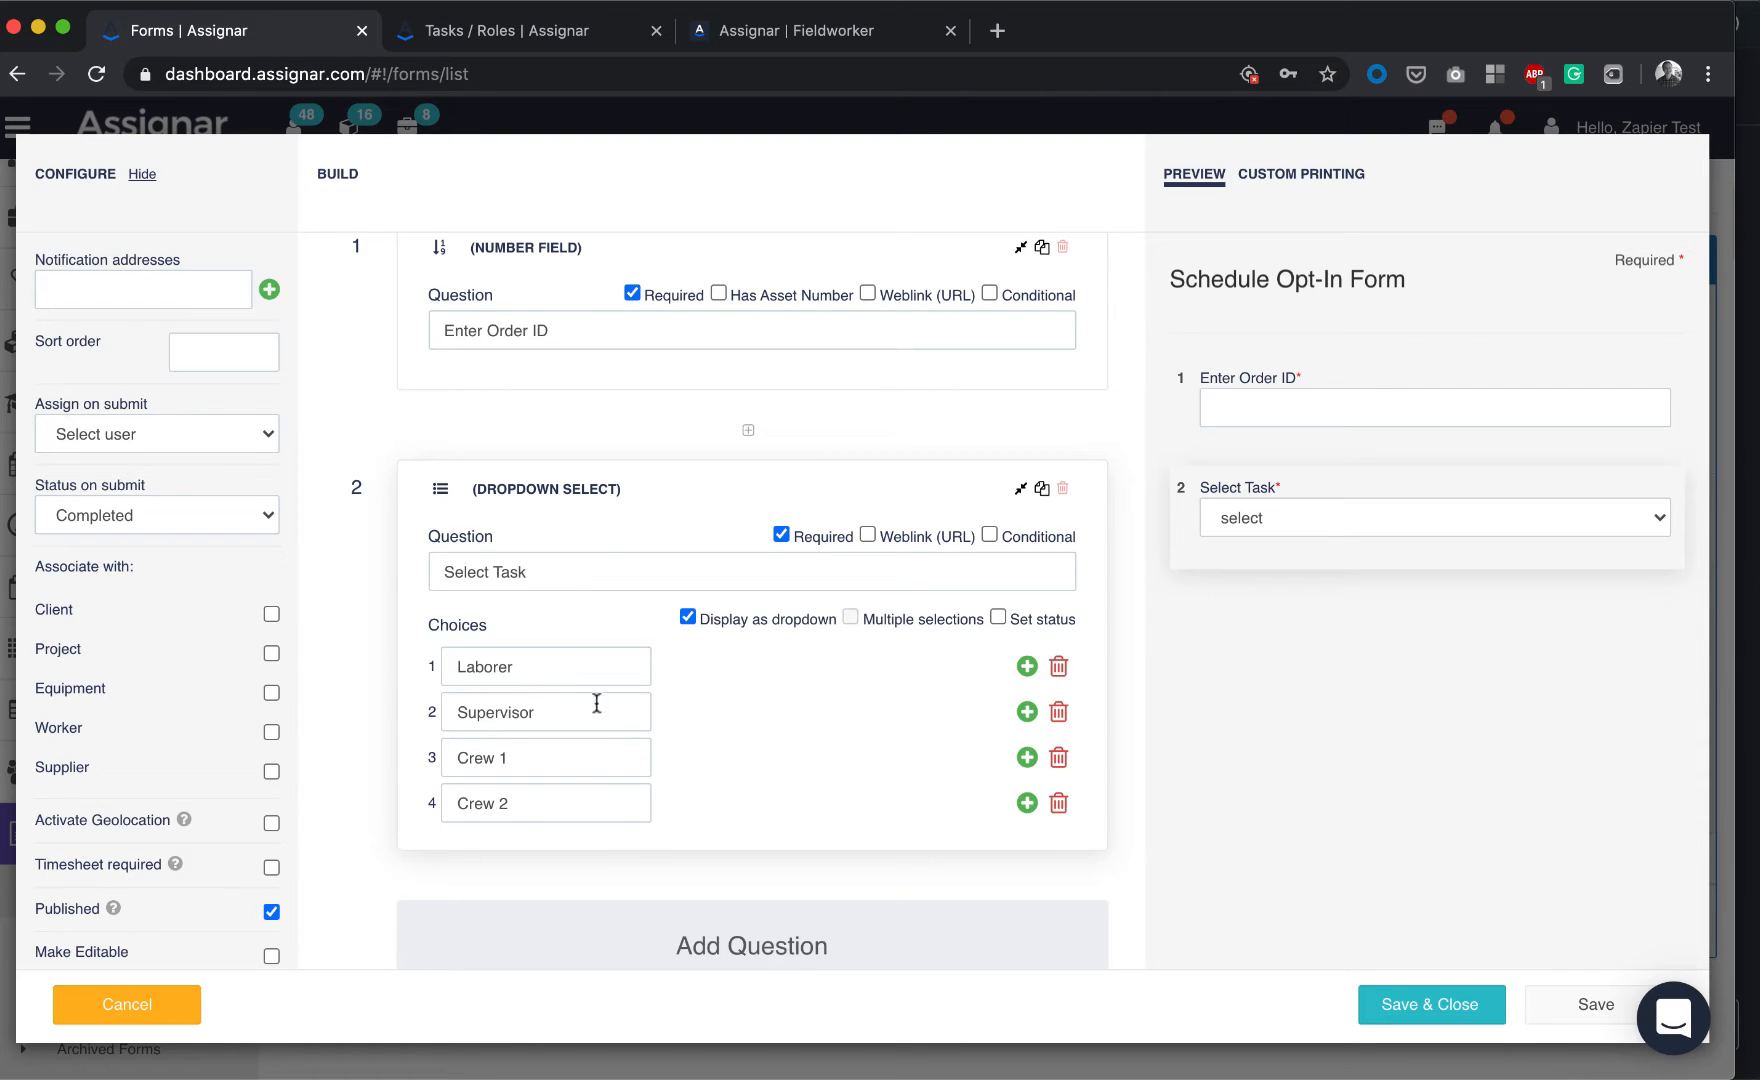
Scroll through the Schedule Opt-In Form editor and cancel it without saving
scroll(565, 499, up, 3)
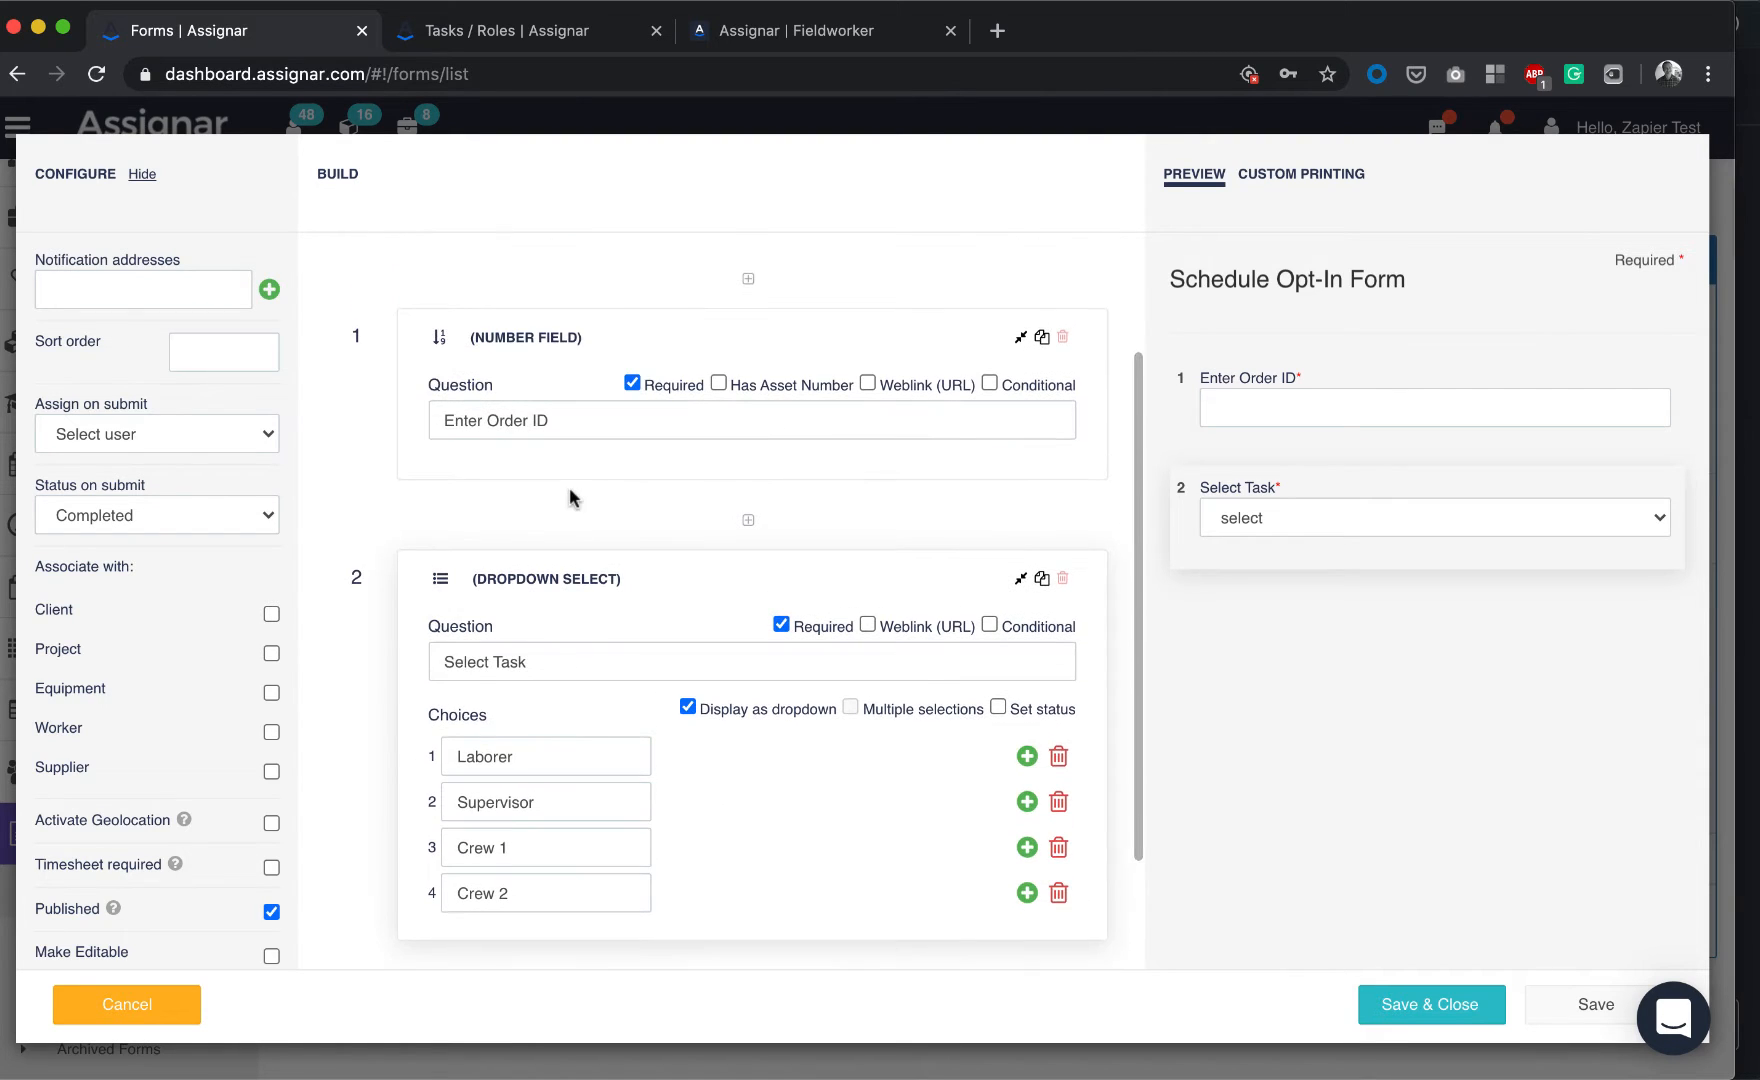
scroll(572, 496, up, 2)
scroll(550, 460, down, 2)
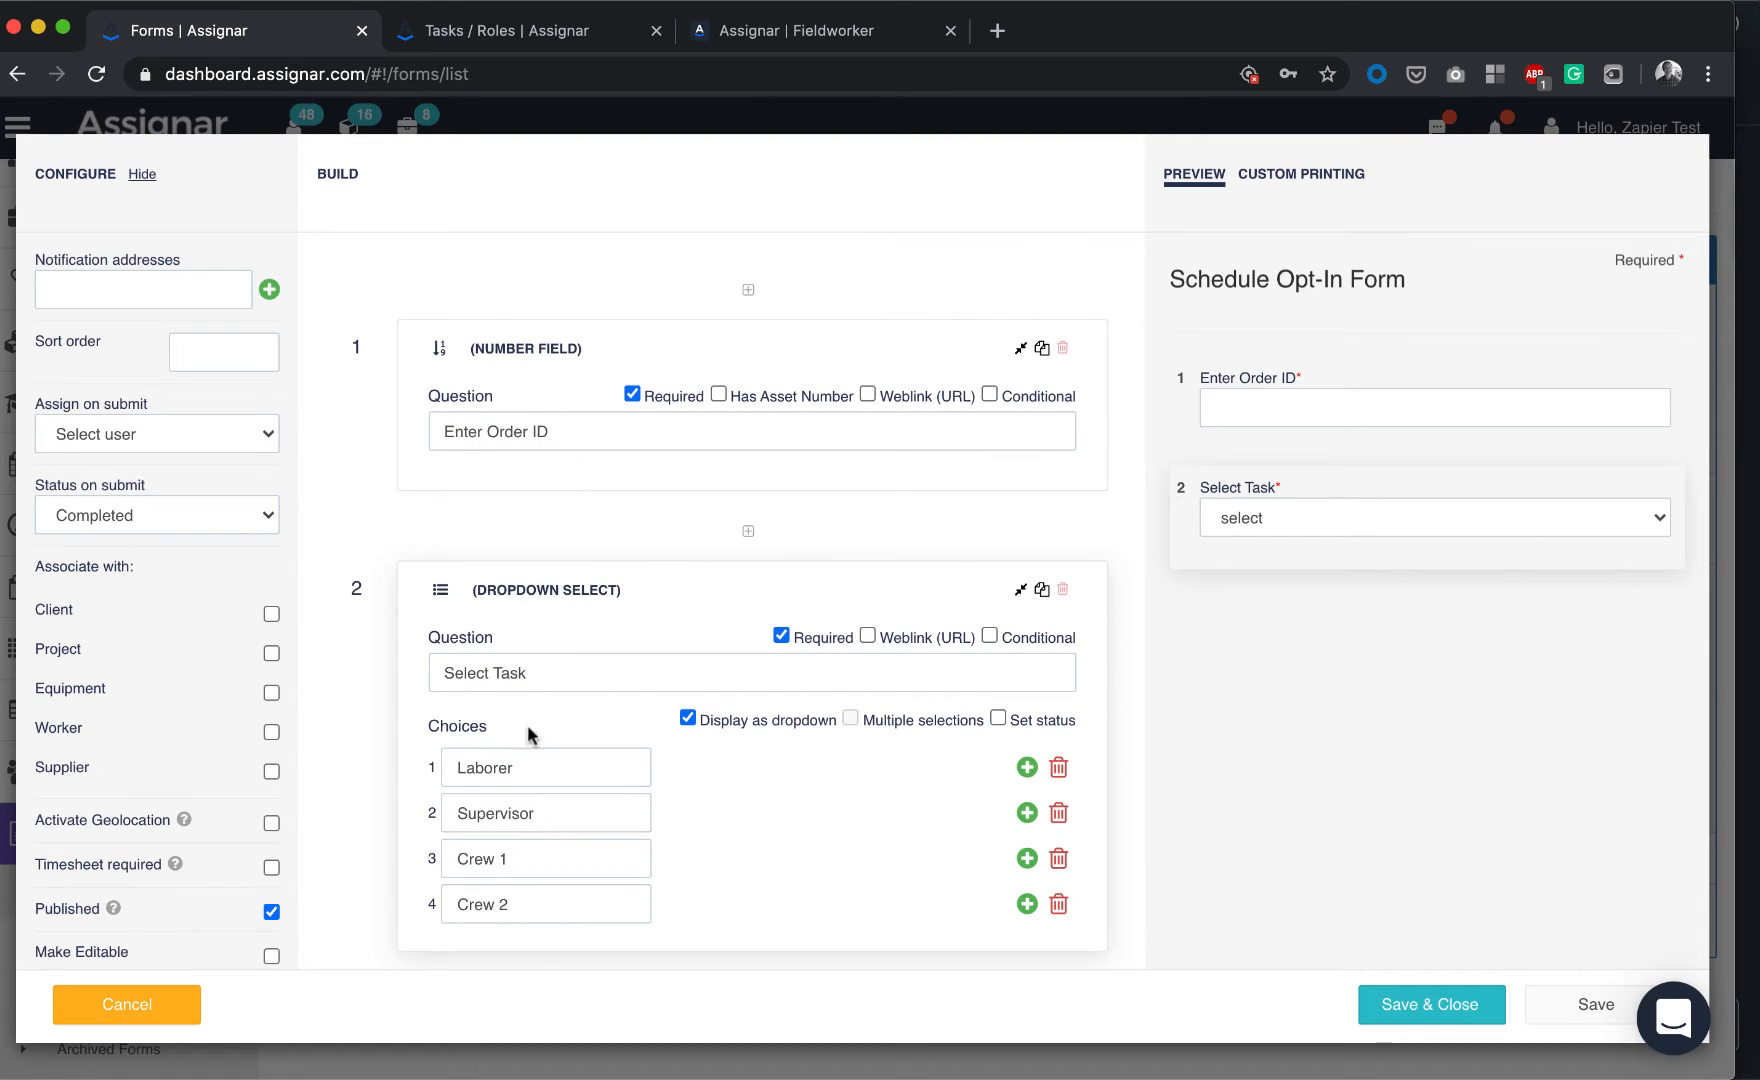
scroll(523, 711, down, 3)
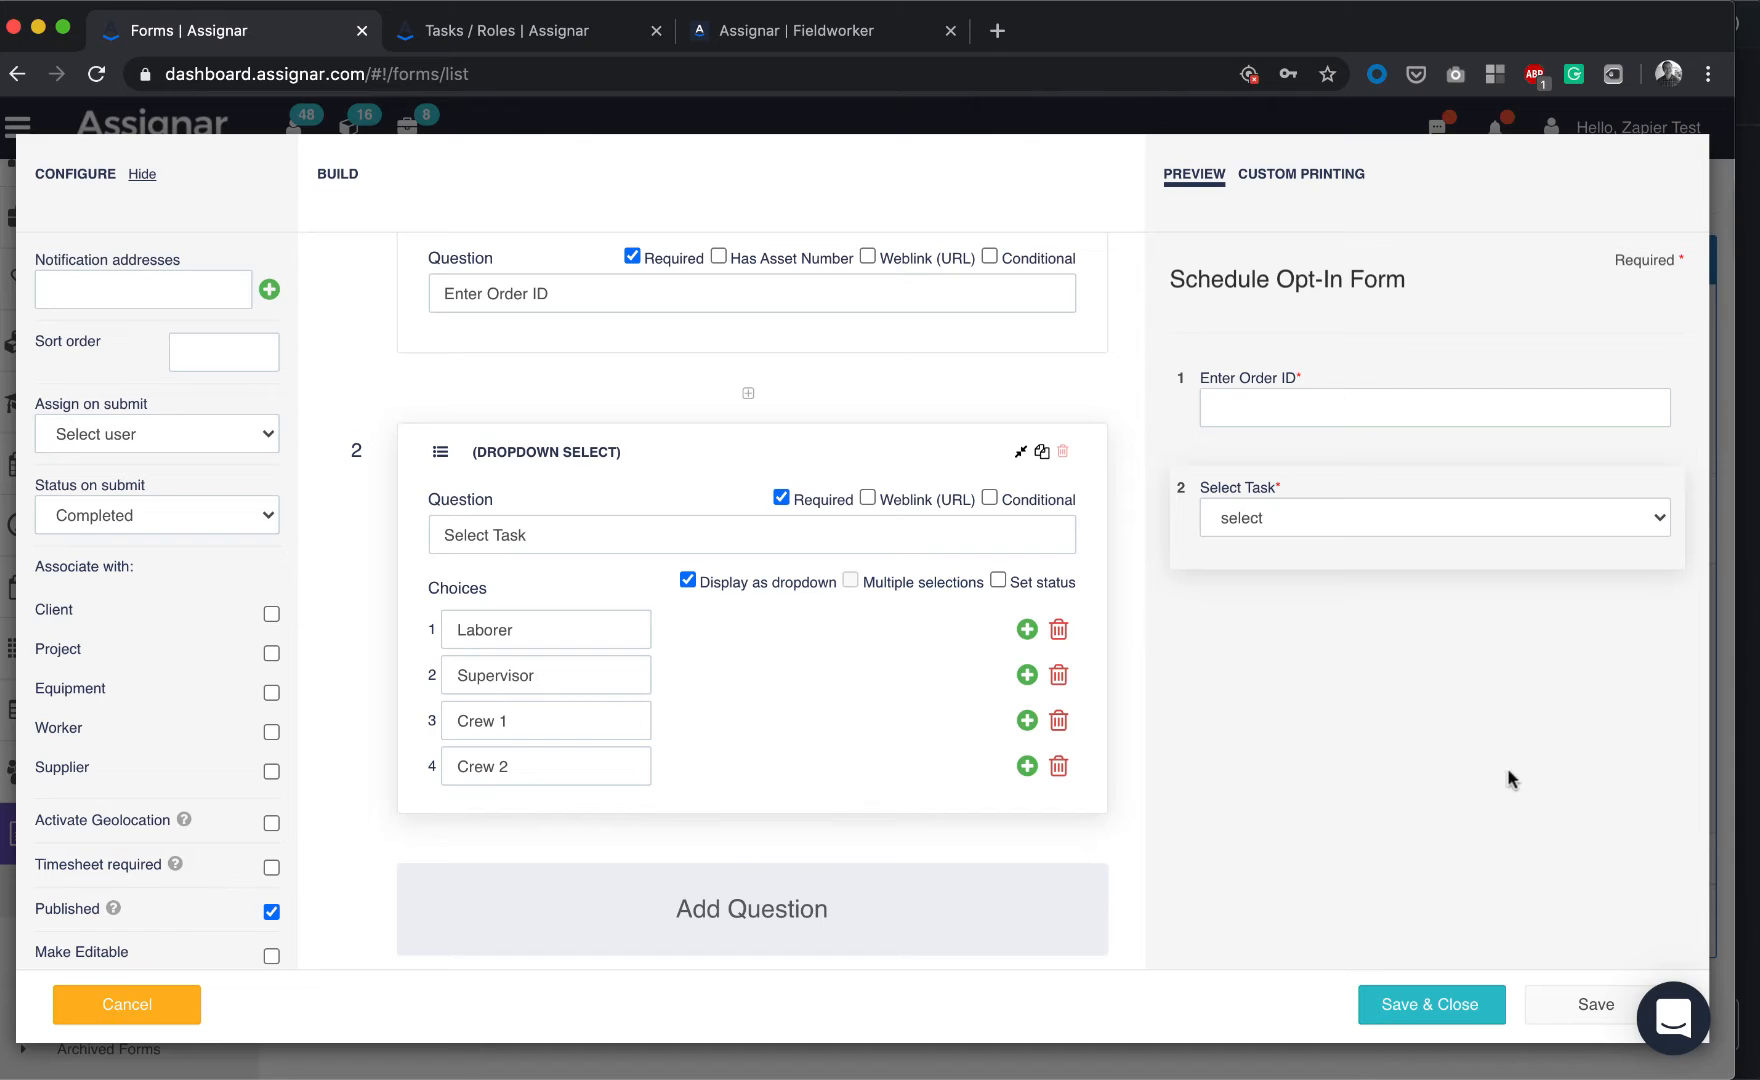
click(134, 1005)
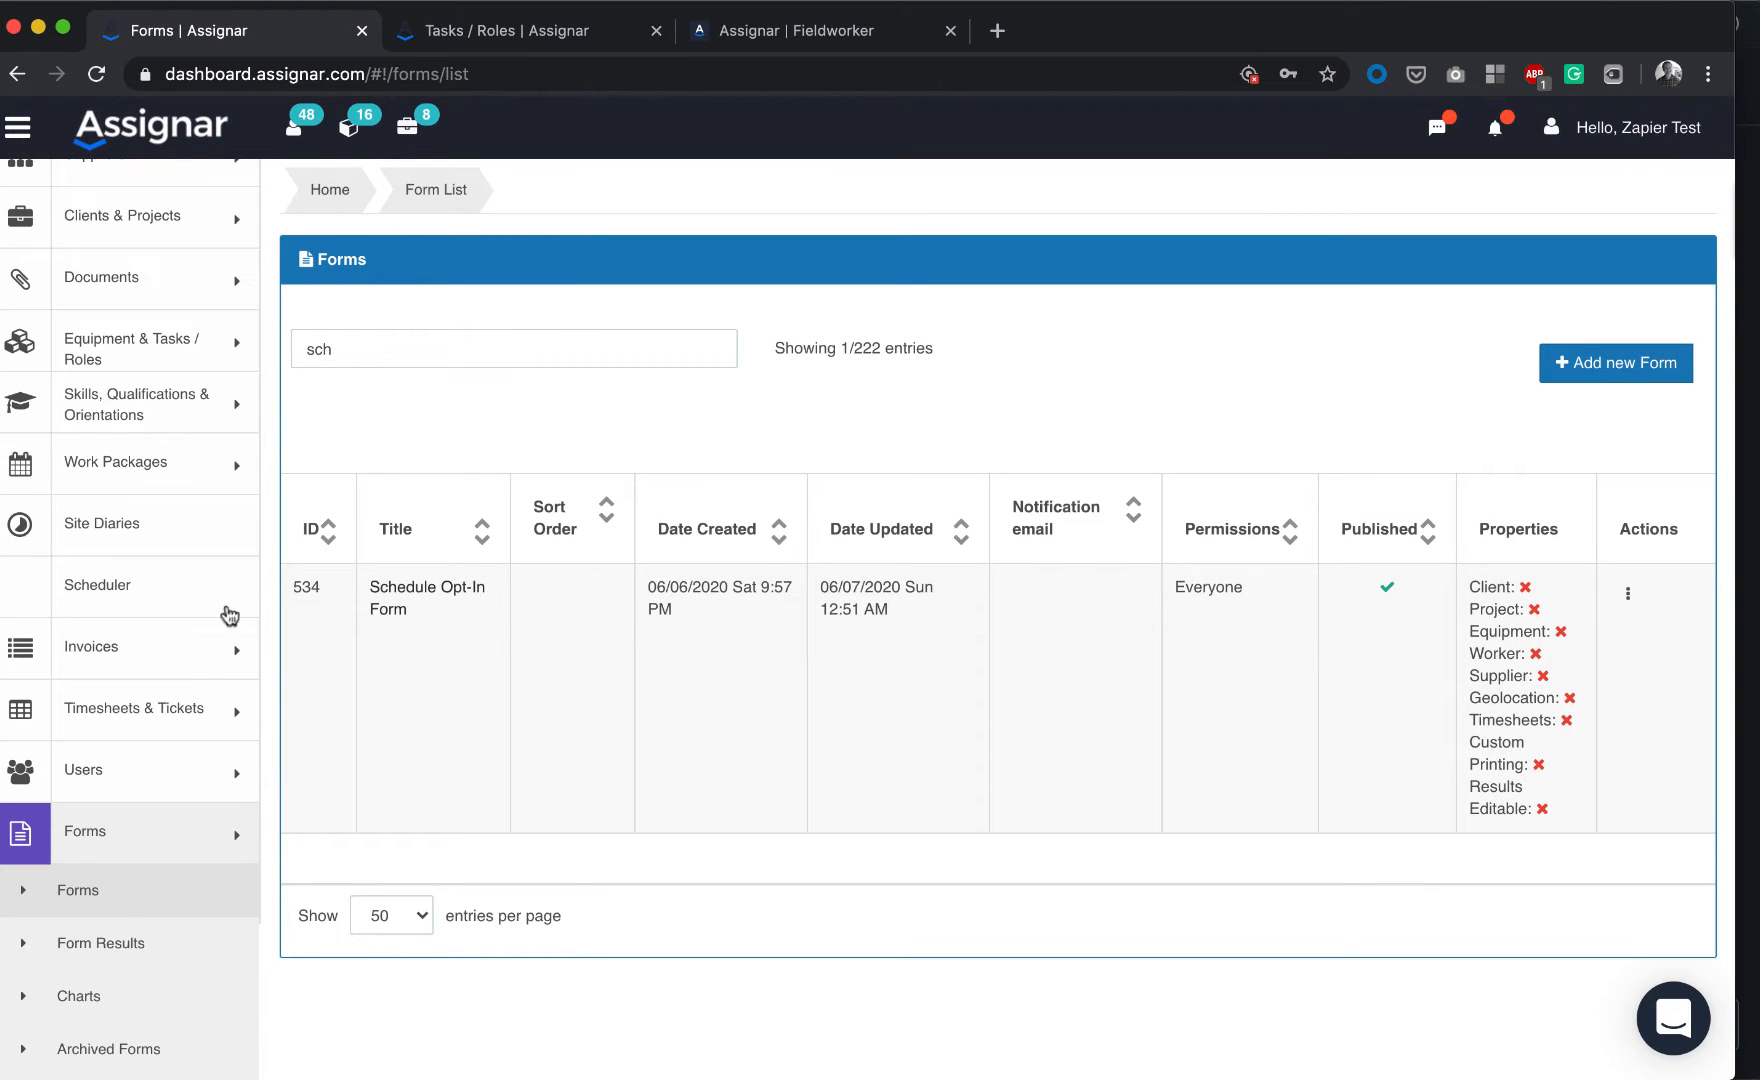
Collapse Equipment & Tasks / Roles and load the Scheduler timeline in the Tasks / Roles tab
click(461, 38)
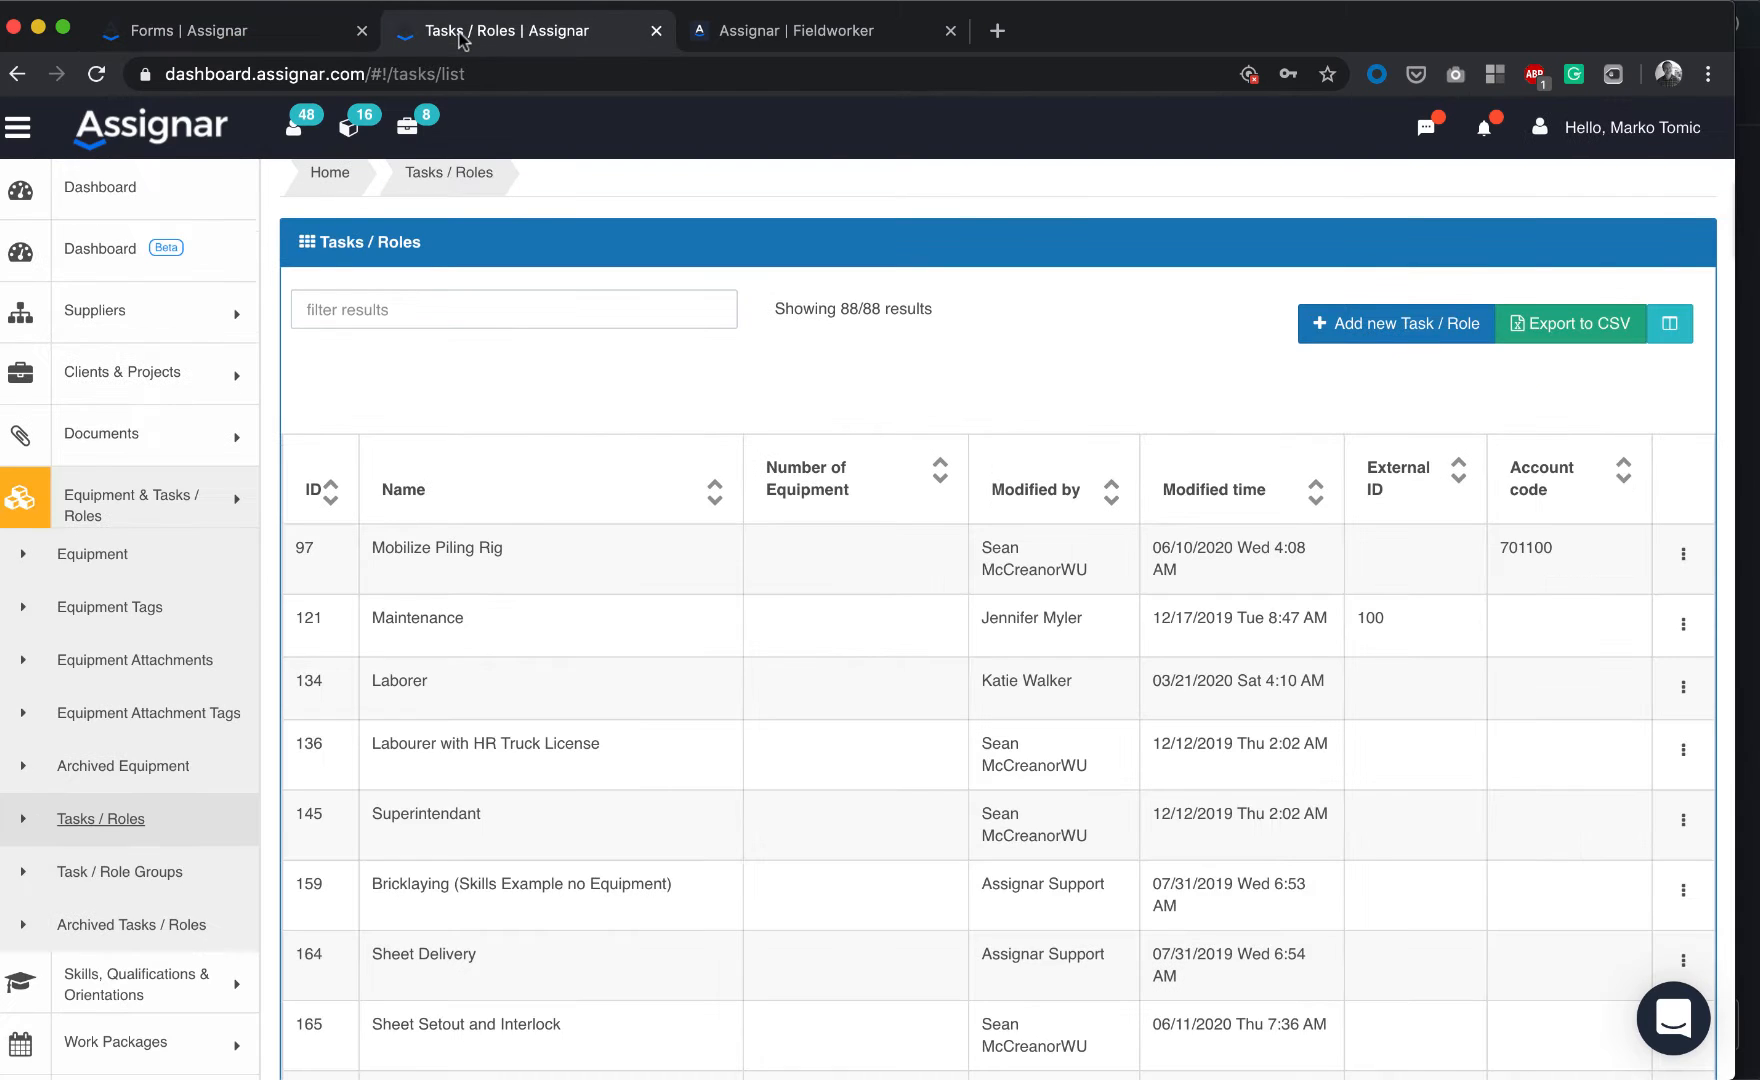
click(750, 30)
click(545, 32)
click(140, 500)
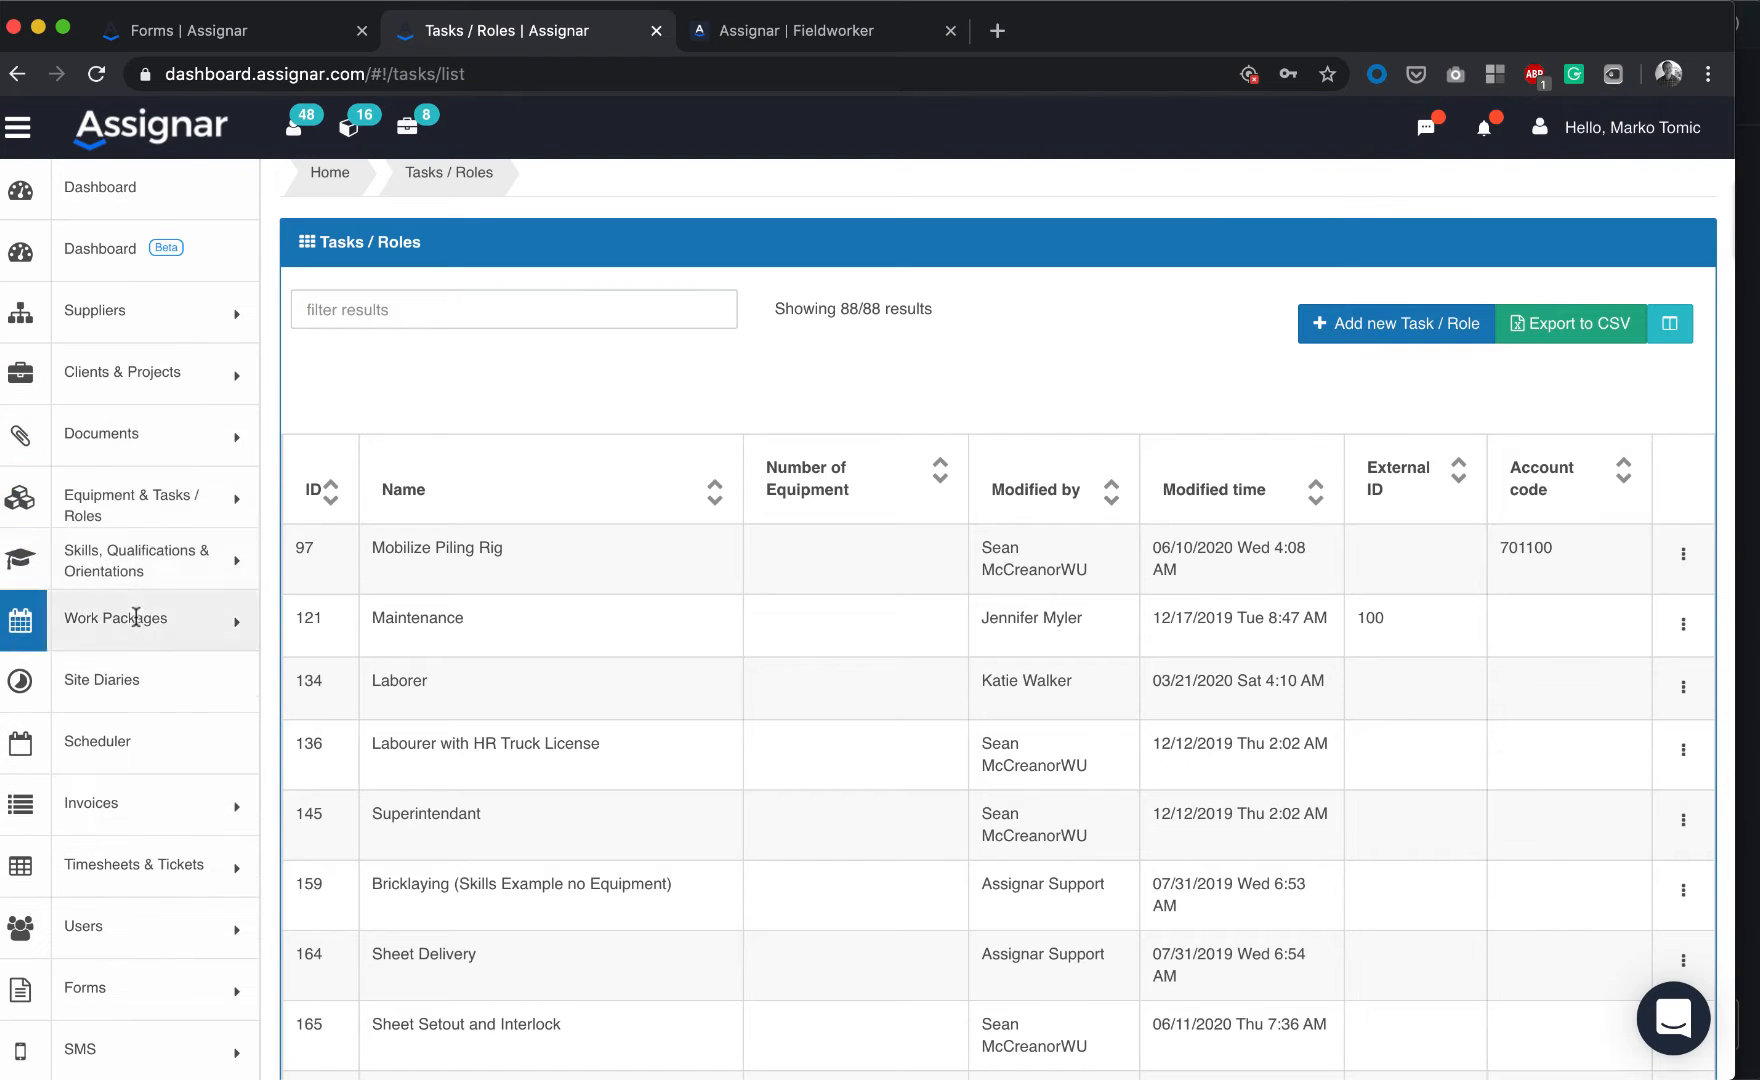
click(107, 748)
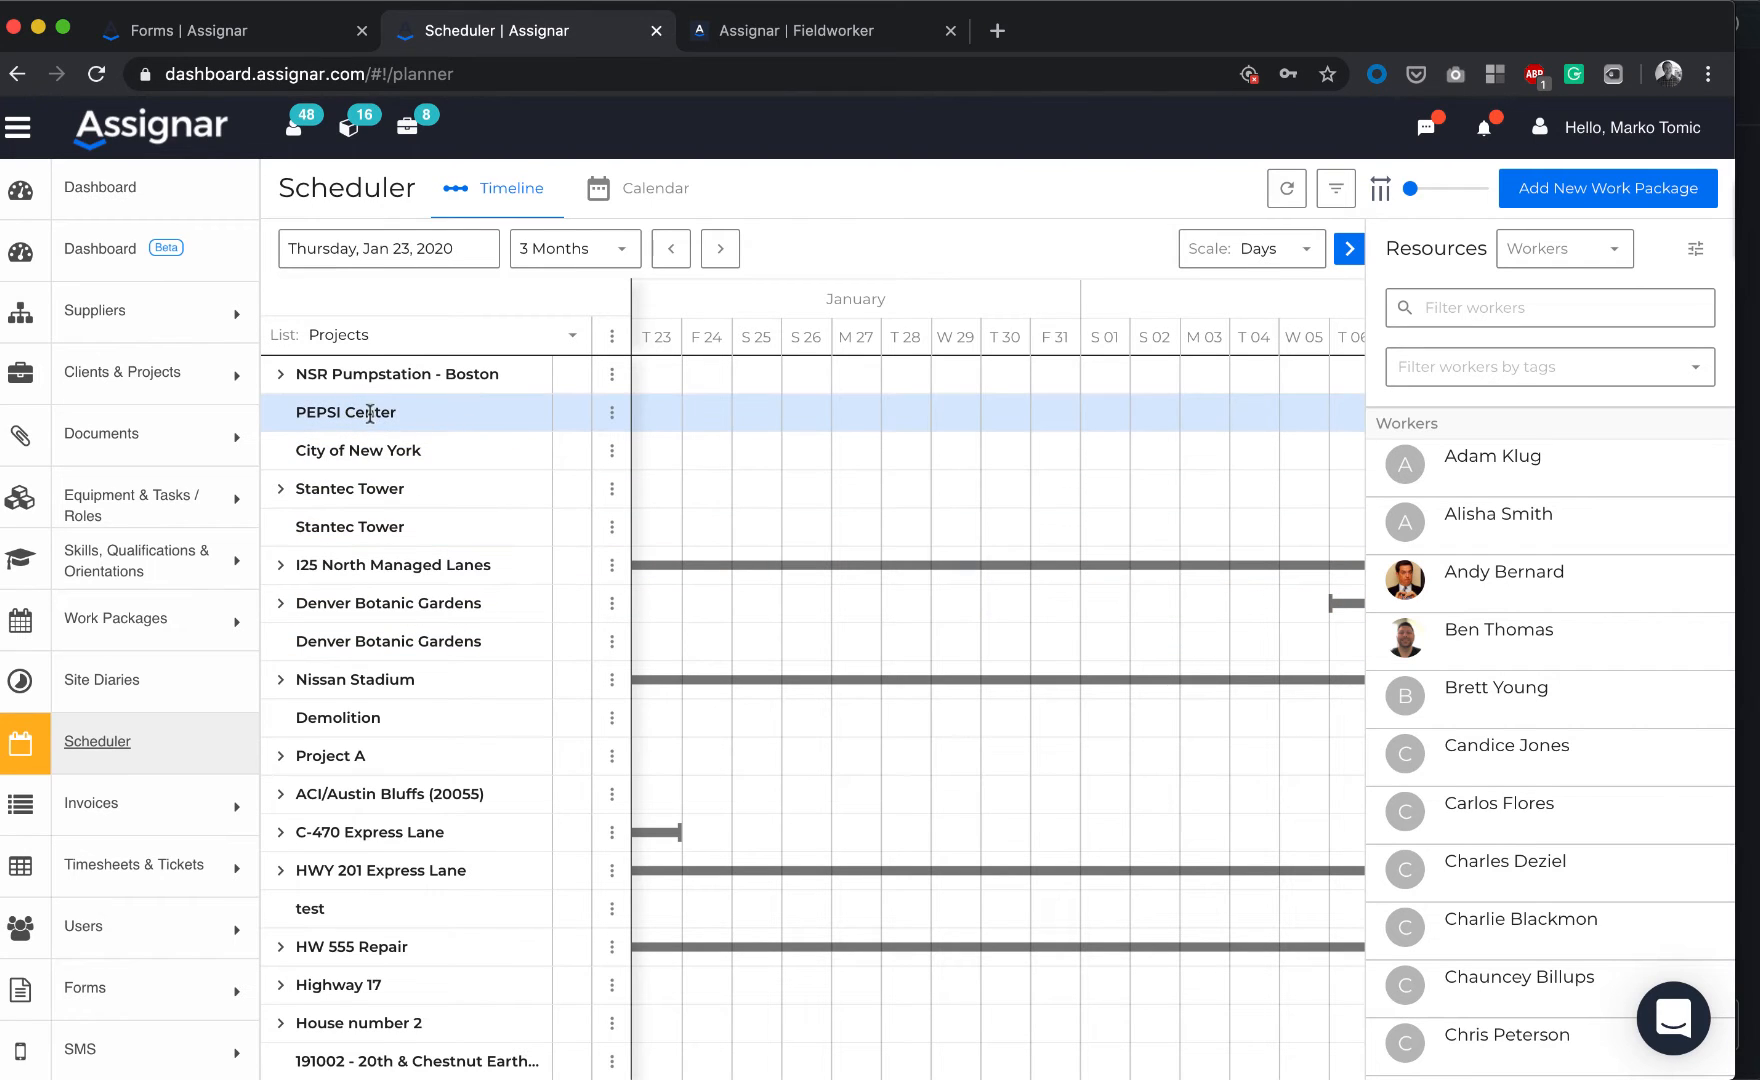
Create a blank work package for PEPSI Center with job description 'Self-allocate'
click(612, 412)
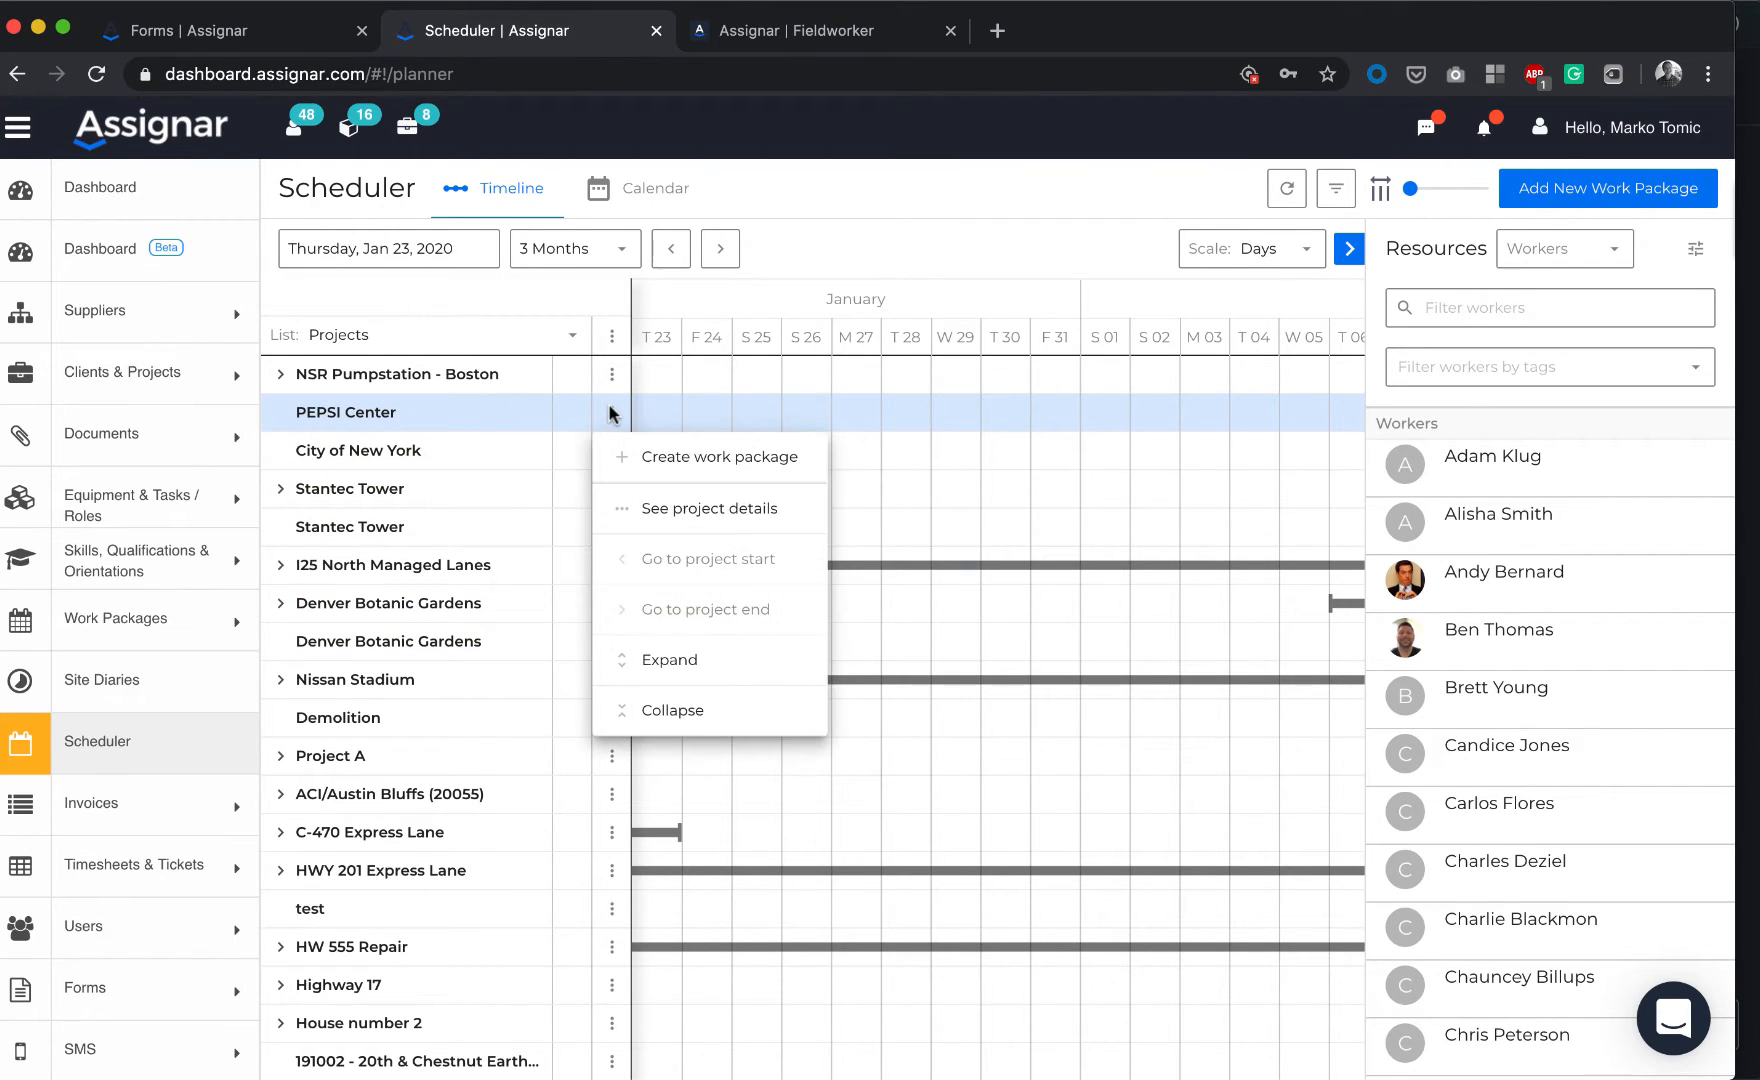
click(682, 456)
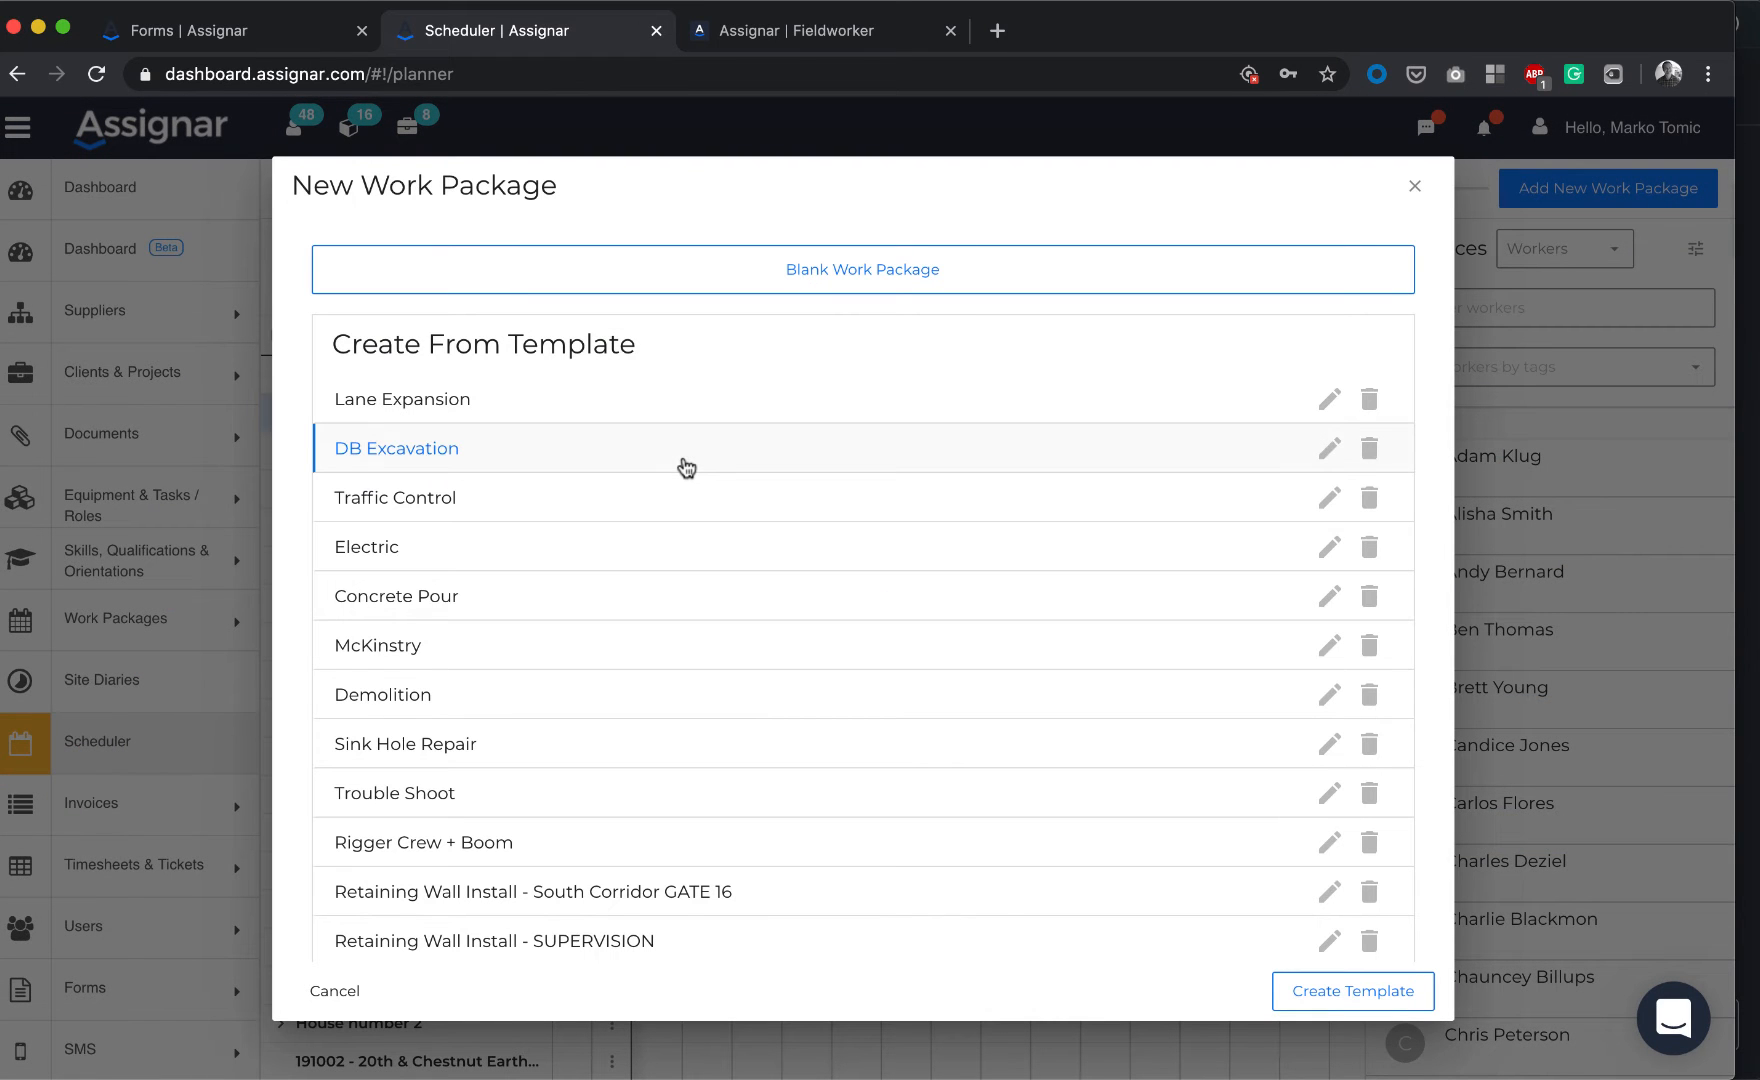
click(795, 280)
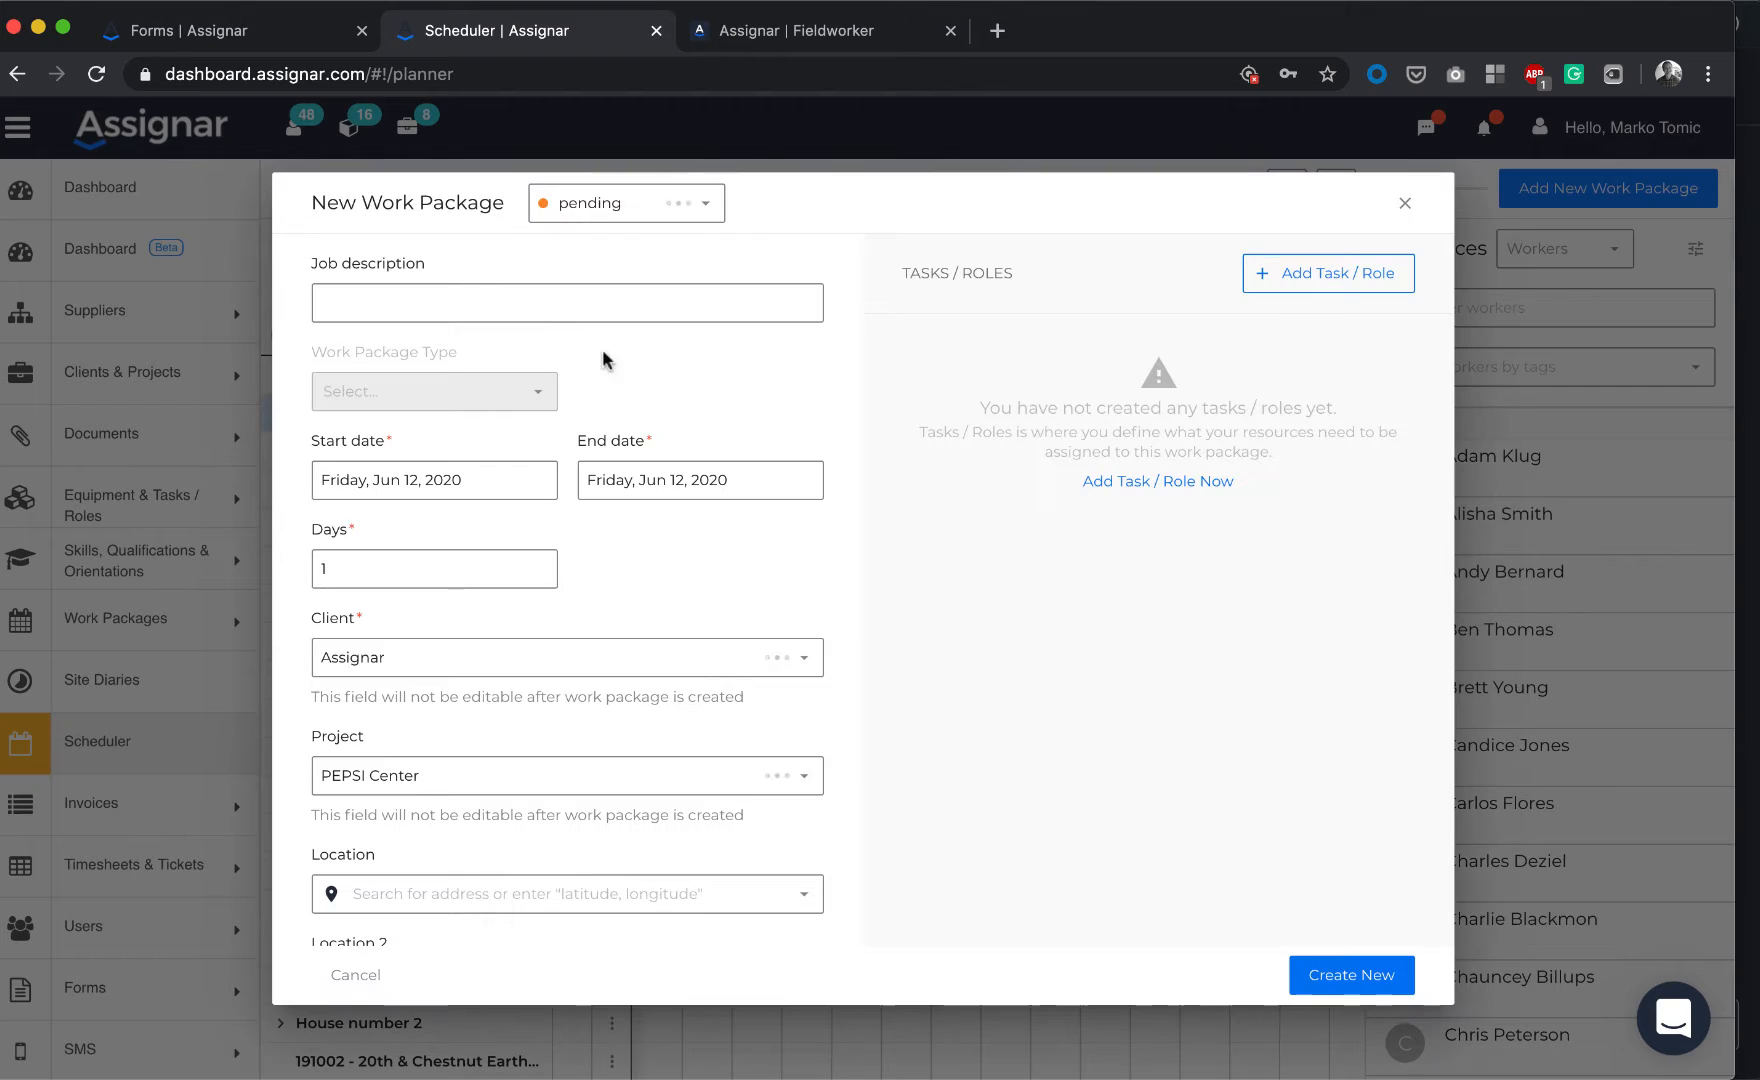
click(458, 304)
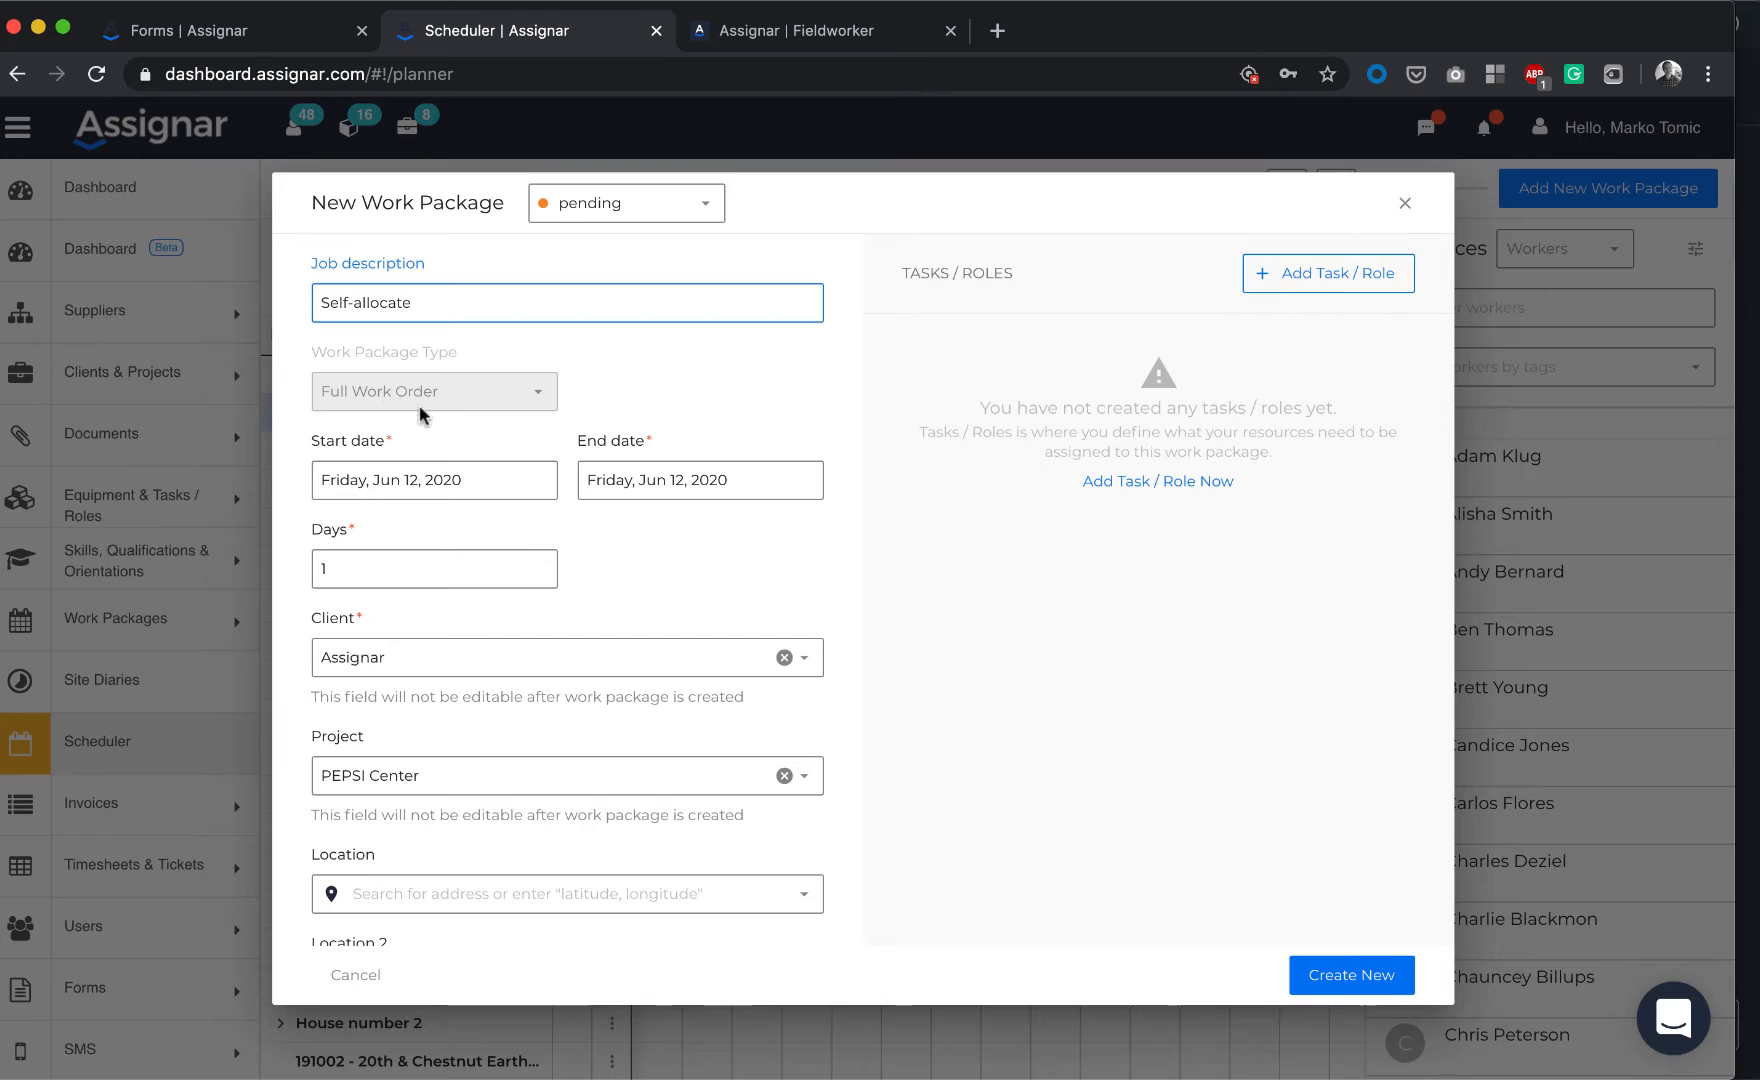
Keep the start date Friday, Jun 12, 2020, check days and client, and add a task/role entry
click(404, 495)
click(465, 483)
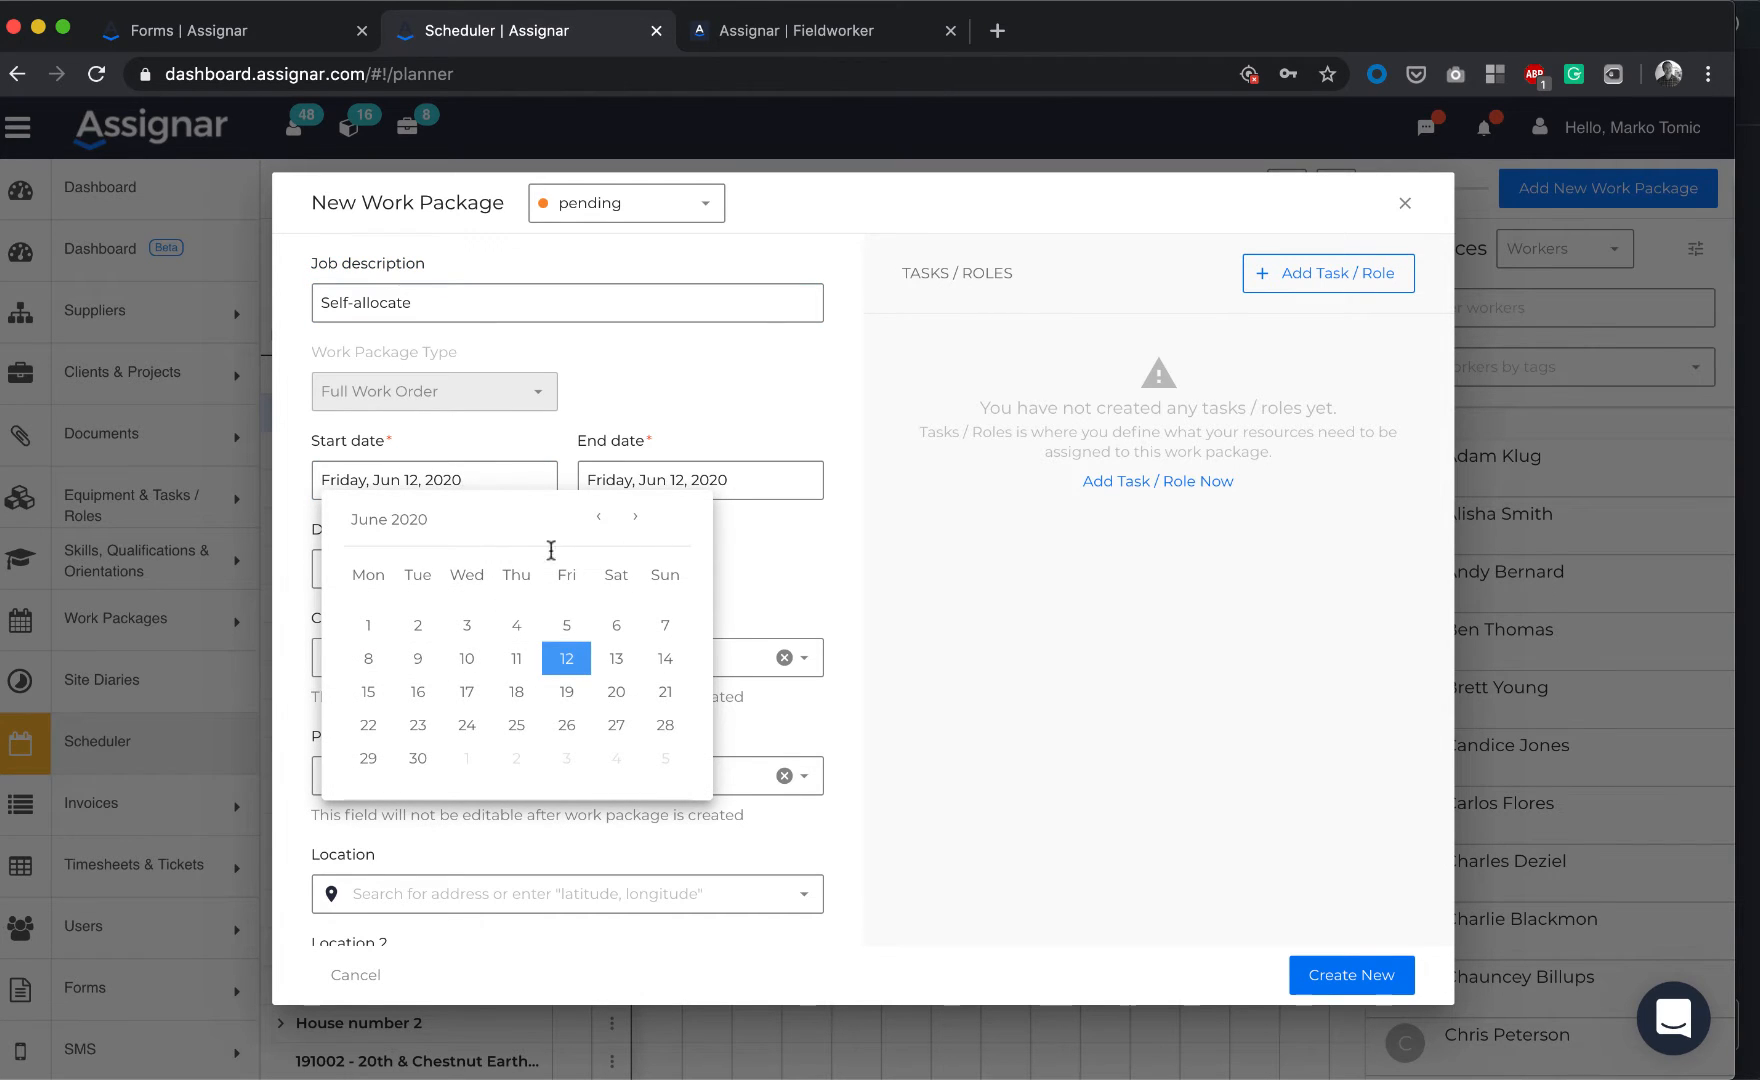
click(474, 476)
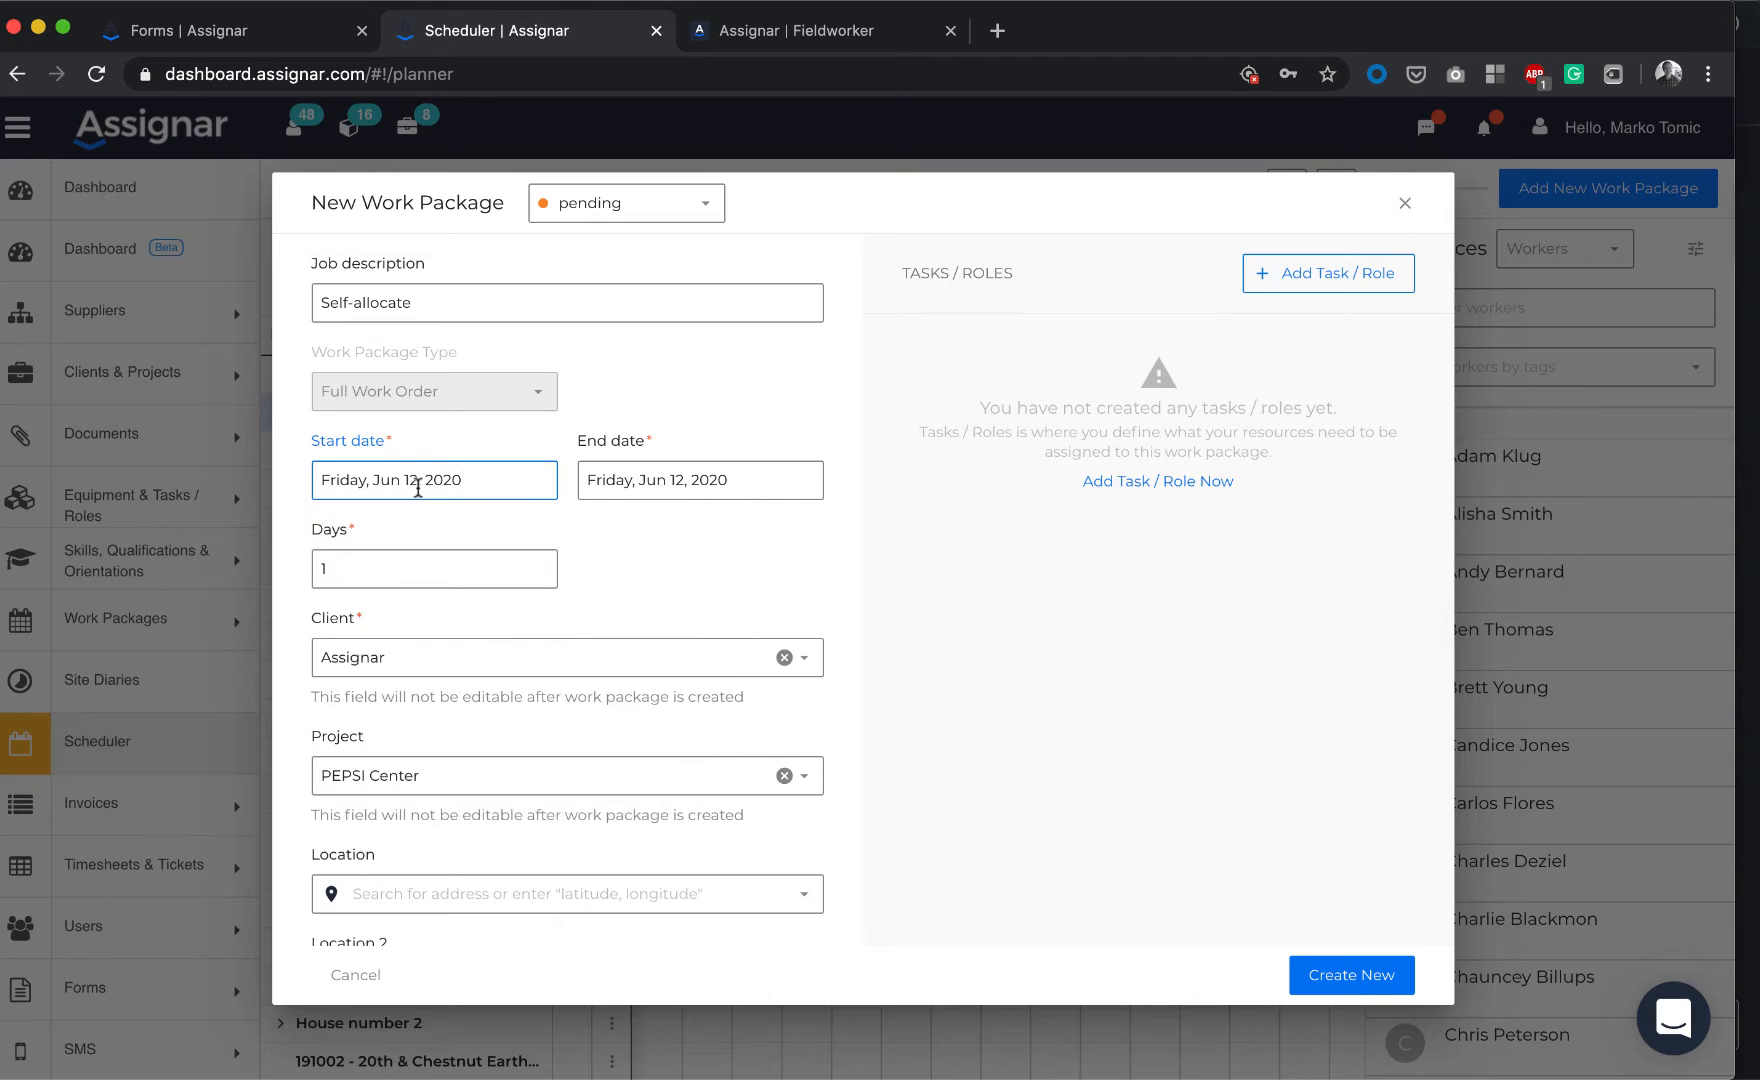
click(451, 567)
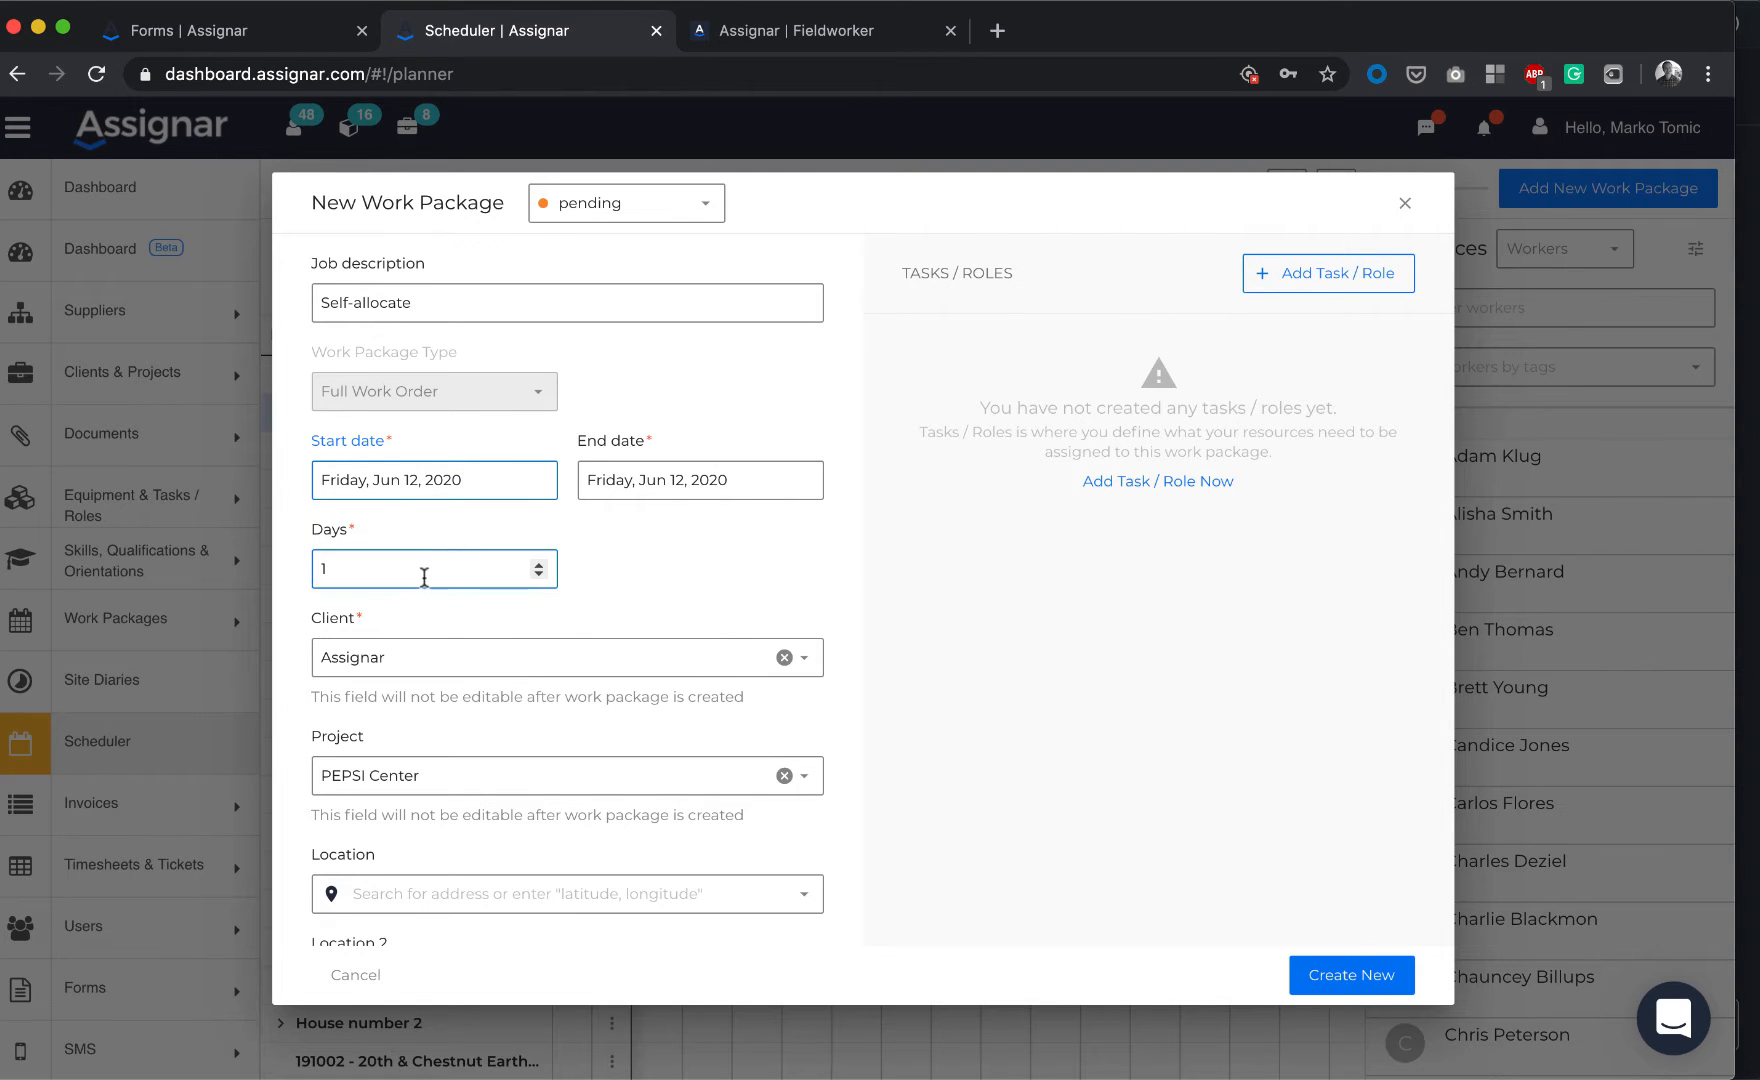
click(441, 672)
scroll(441, 672, down, 3)
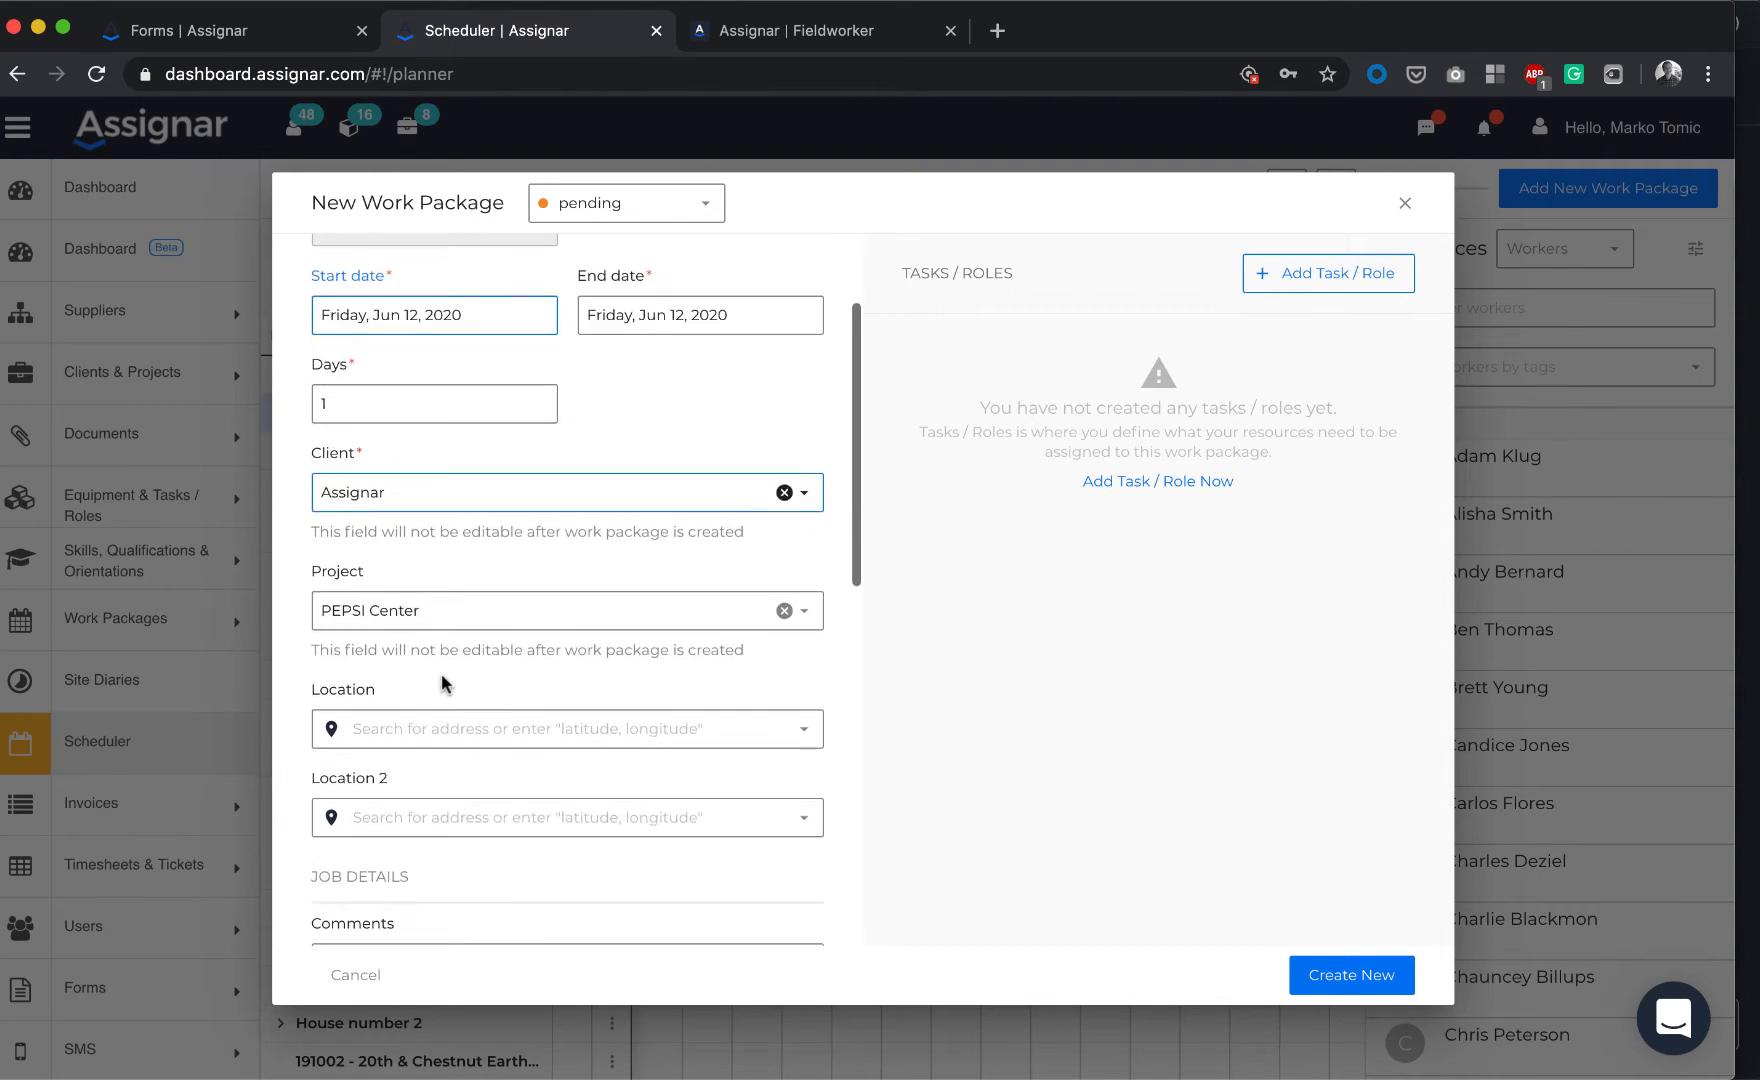
scroll(441, 672, down, 4)
scroll(441, 676, up, 6)
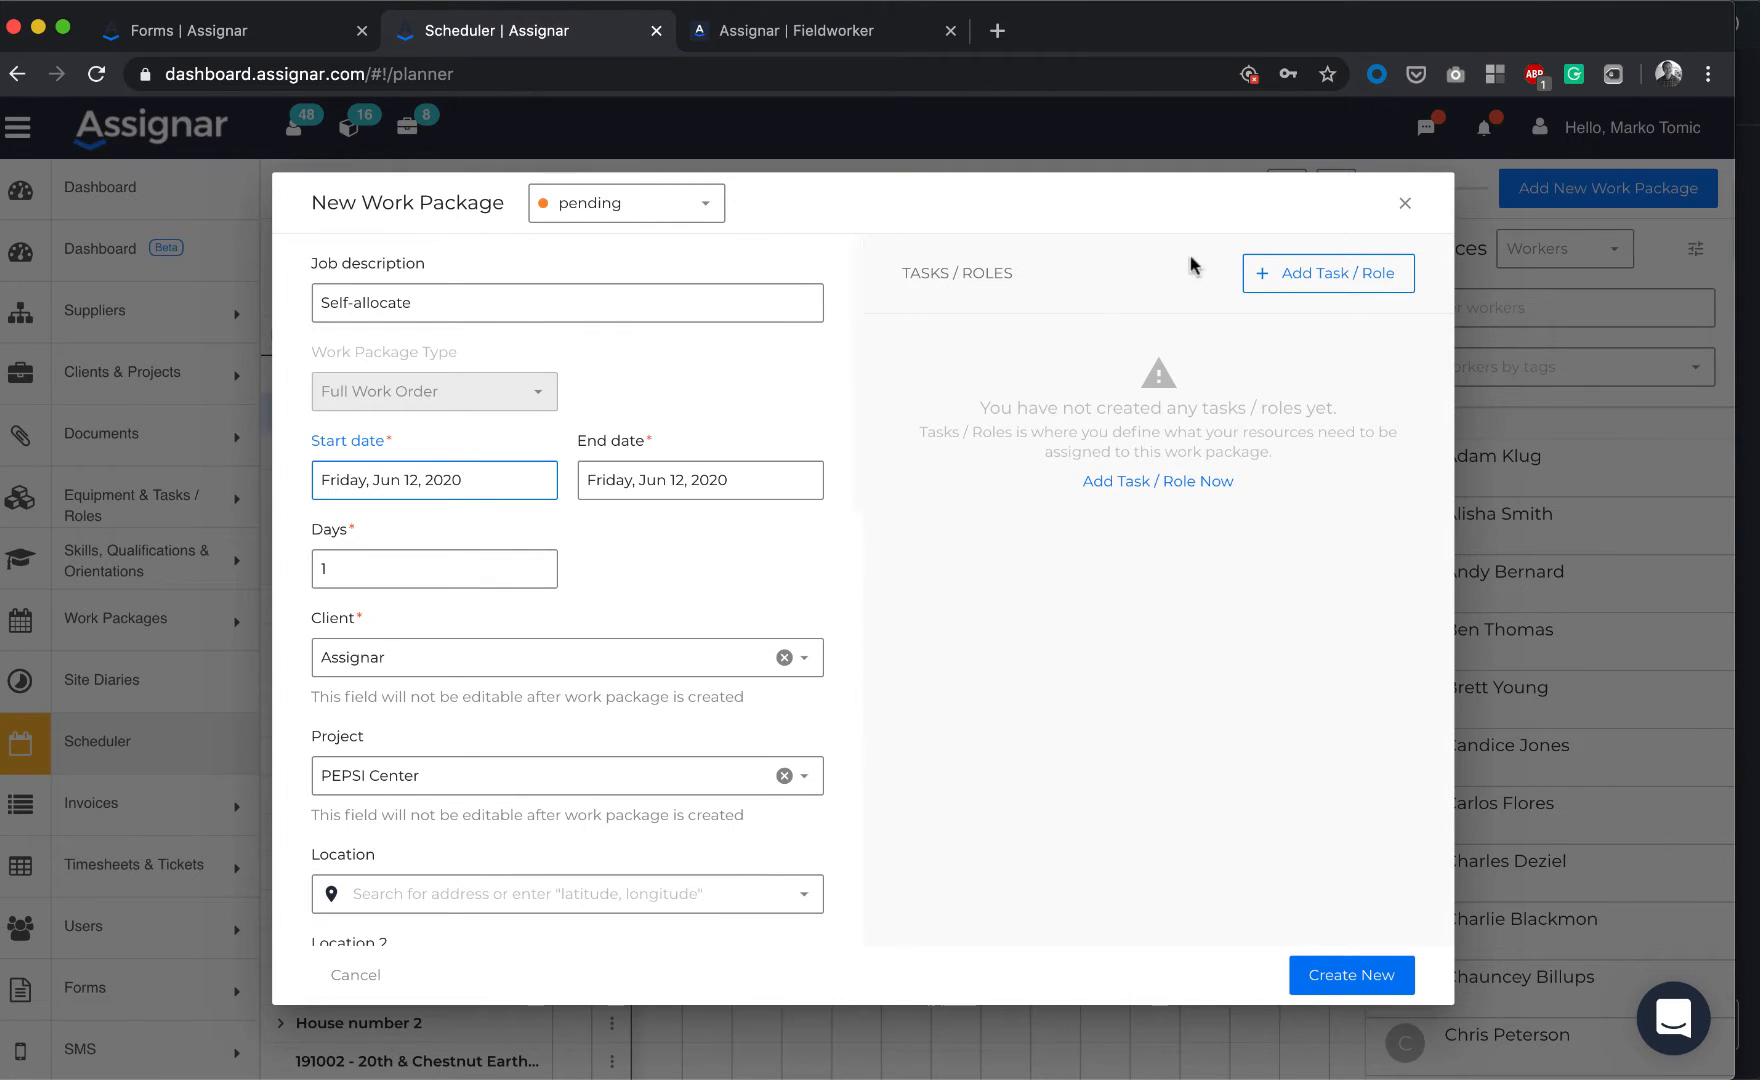
click(1289, 285)
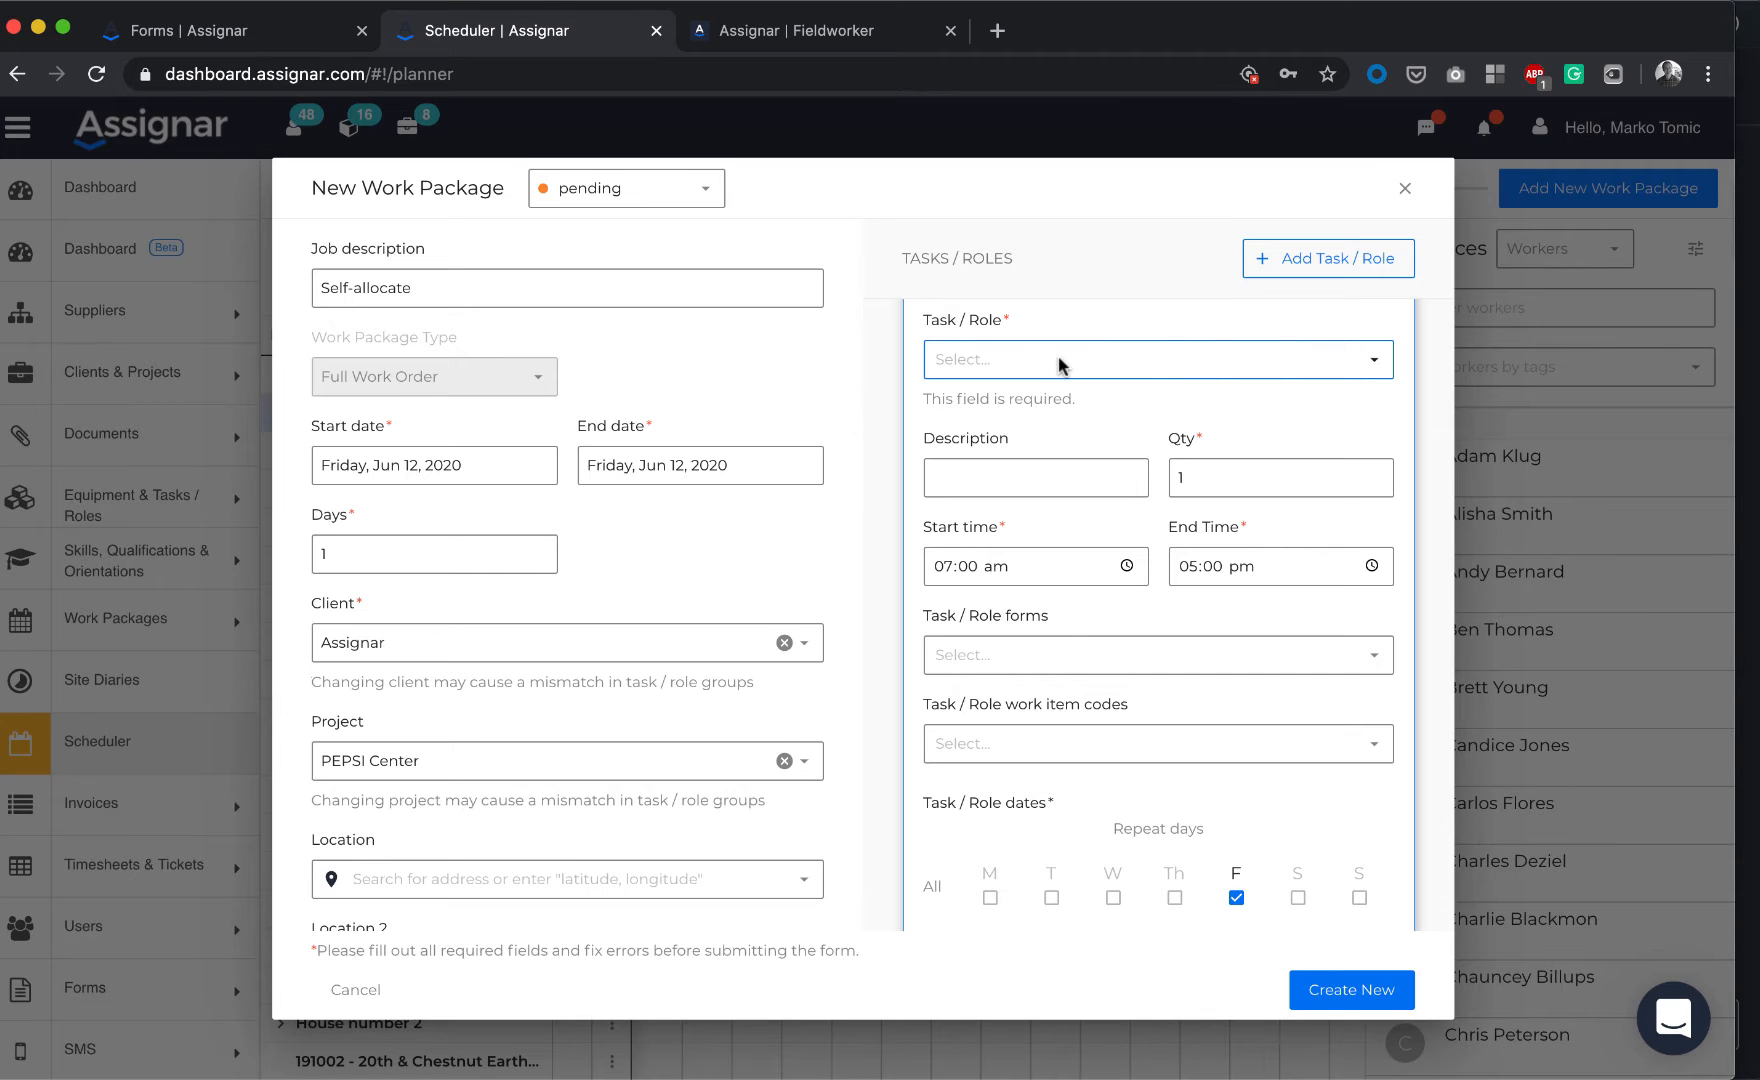
Recheck the Schedule Opt-In Form's Select Task choices in the Forms tab
click(265, 42)
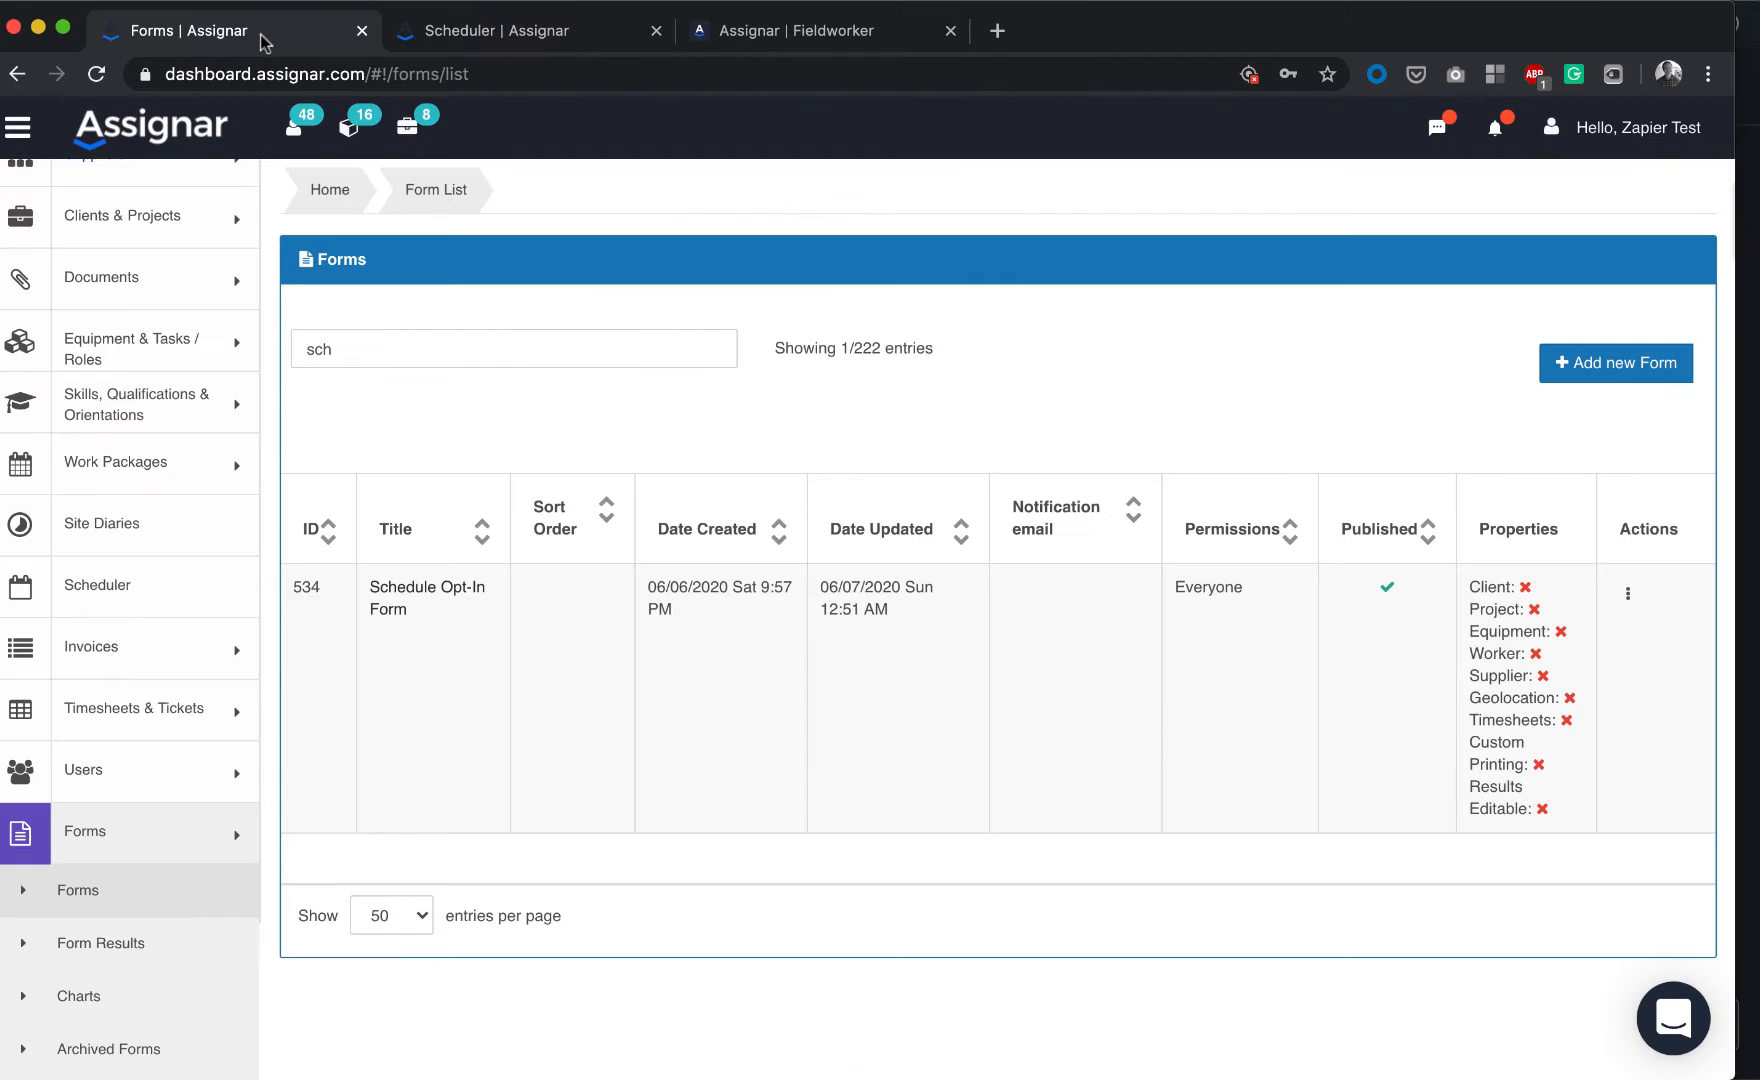
click(390, 595)
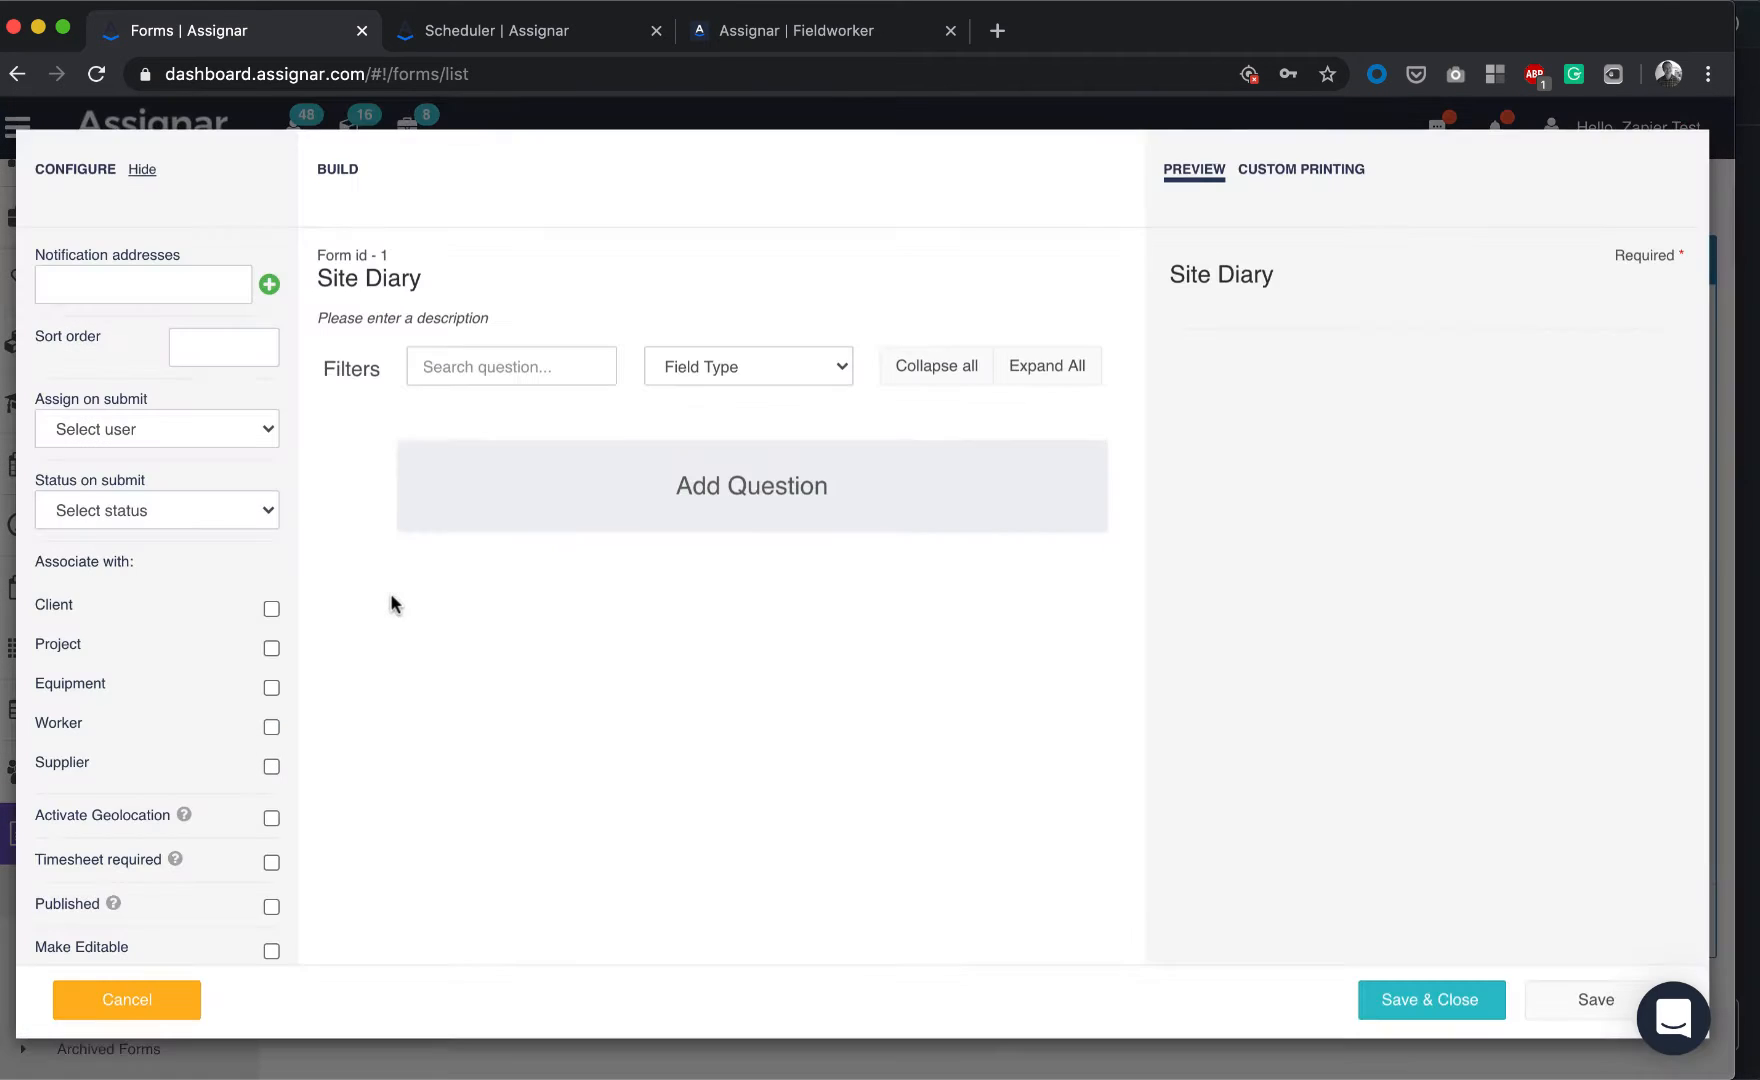
click(543, 635)
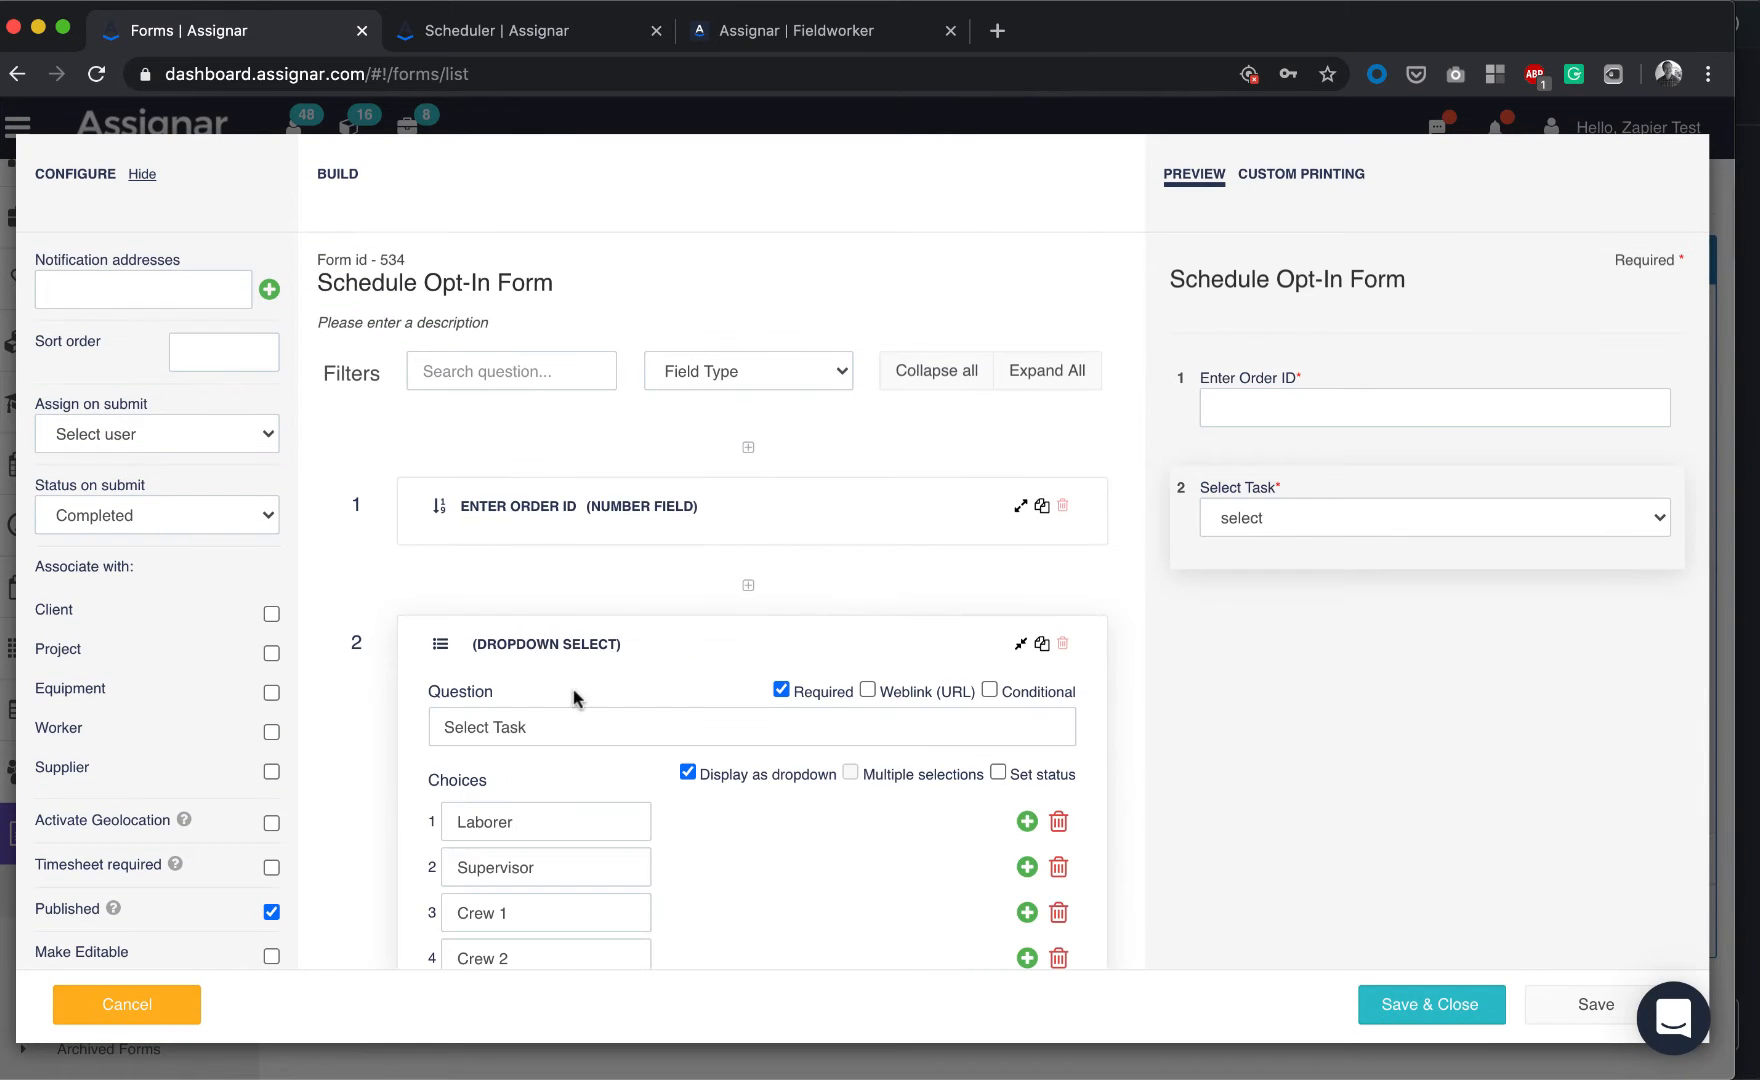
scroll(577, 692, down, 2)
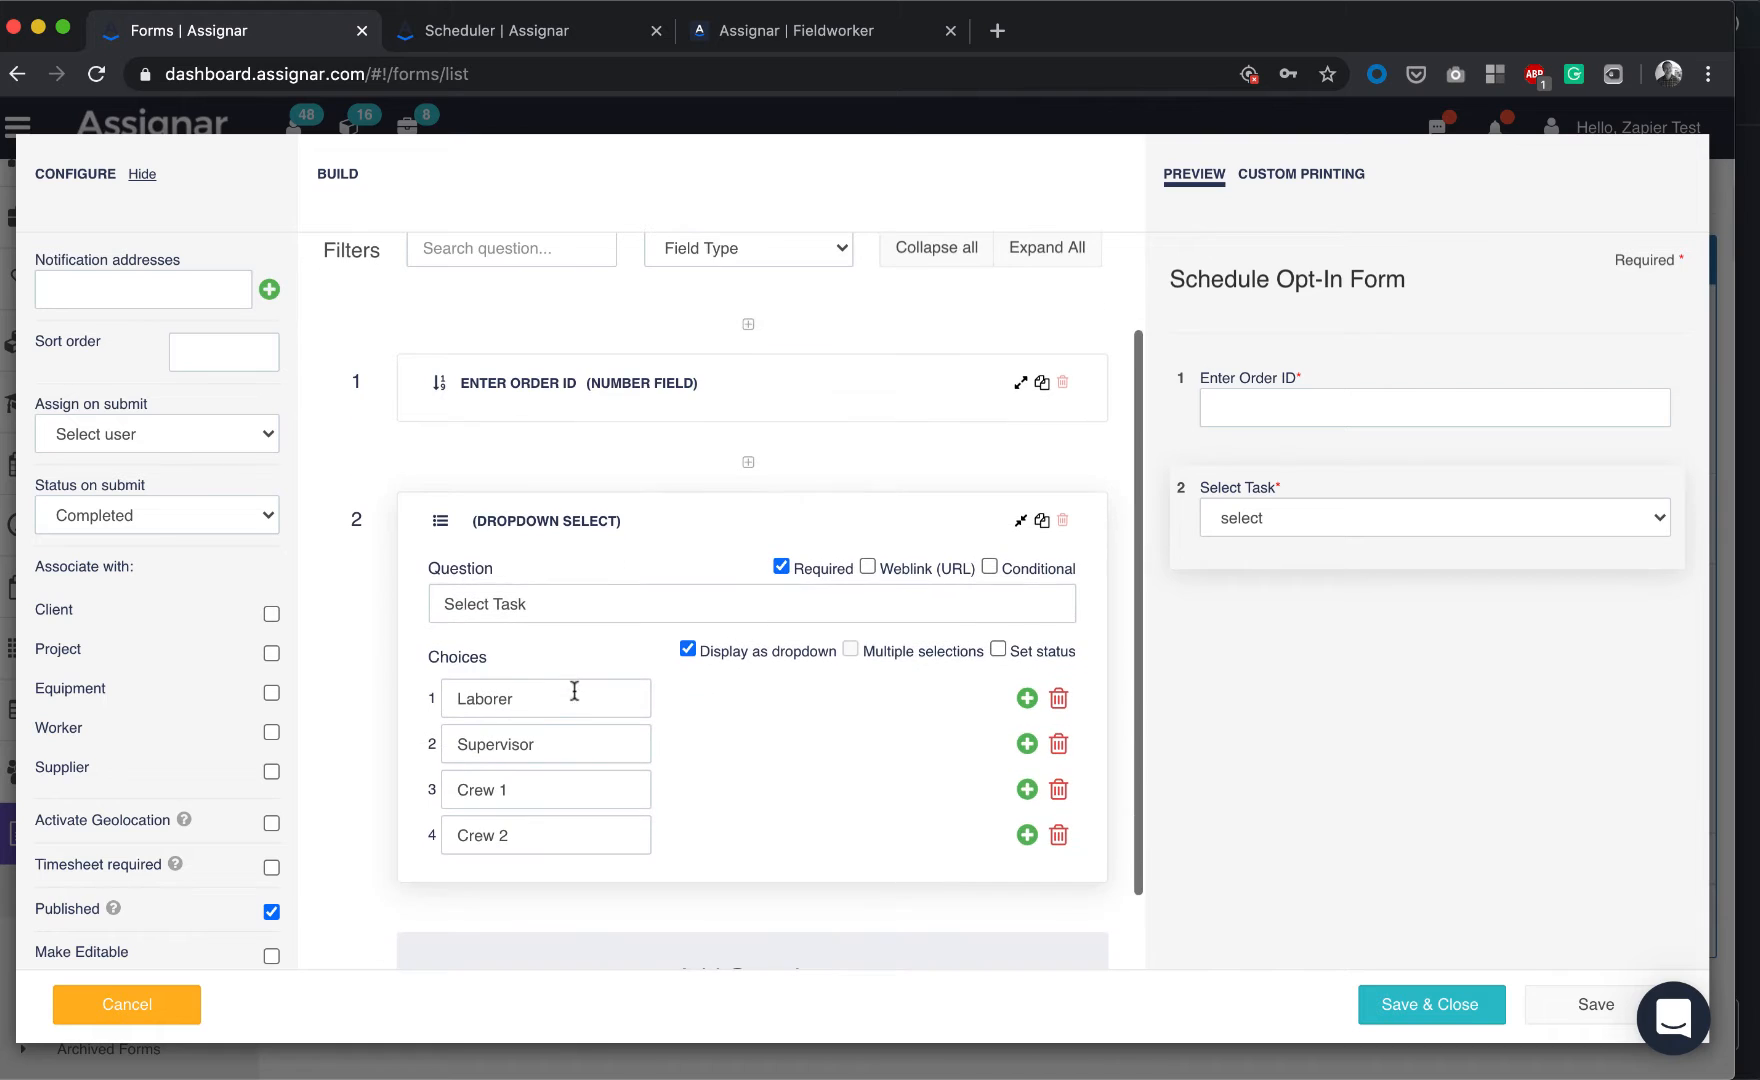
Set the new work package's task/role to Laborer and create it
click(549, 31)
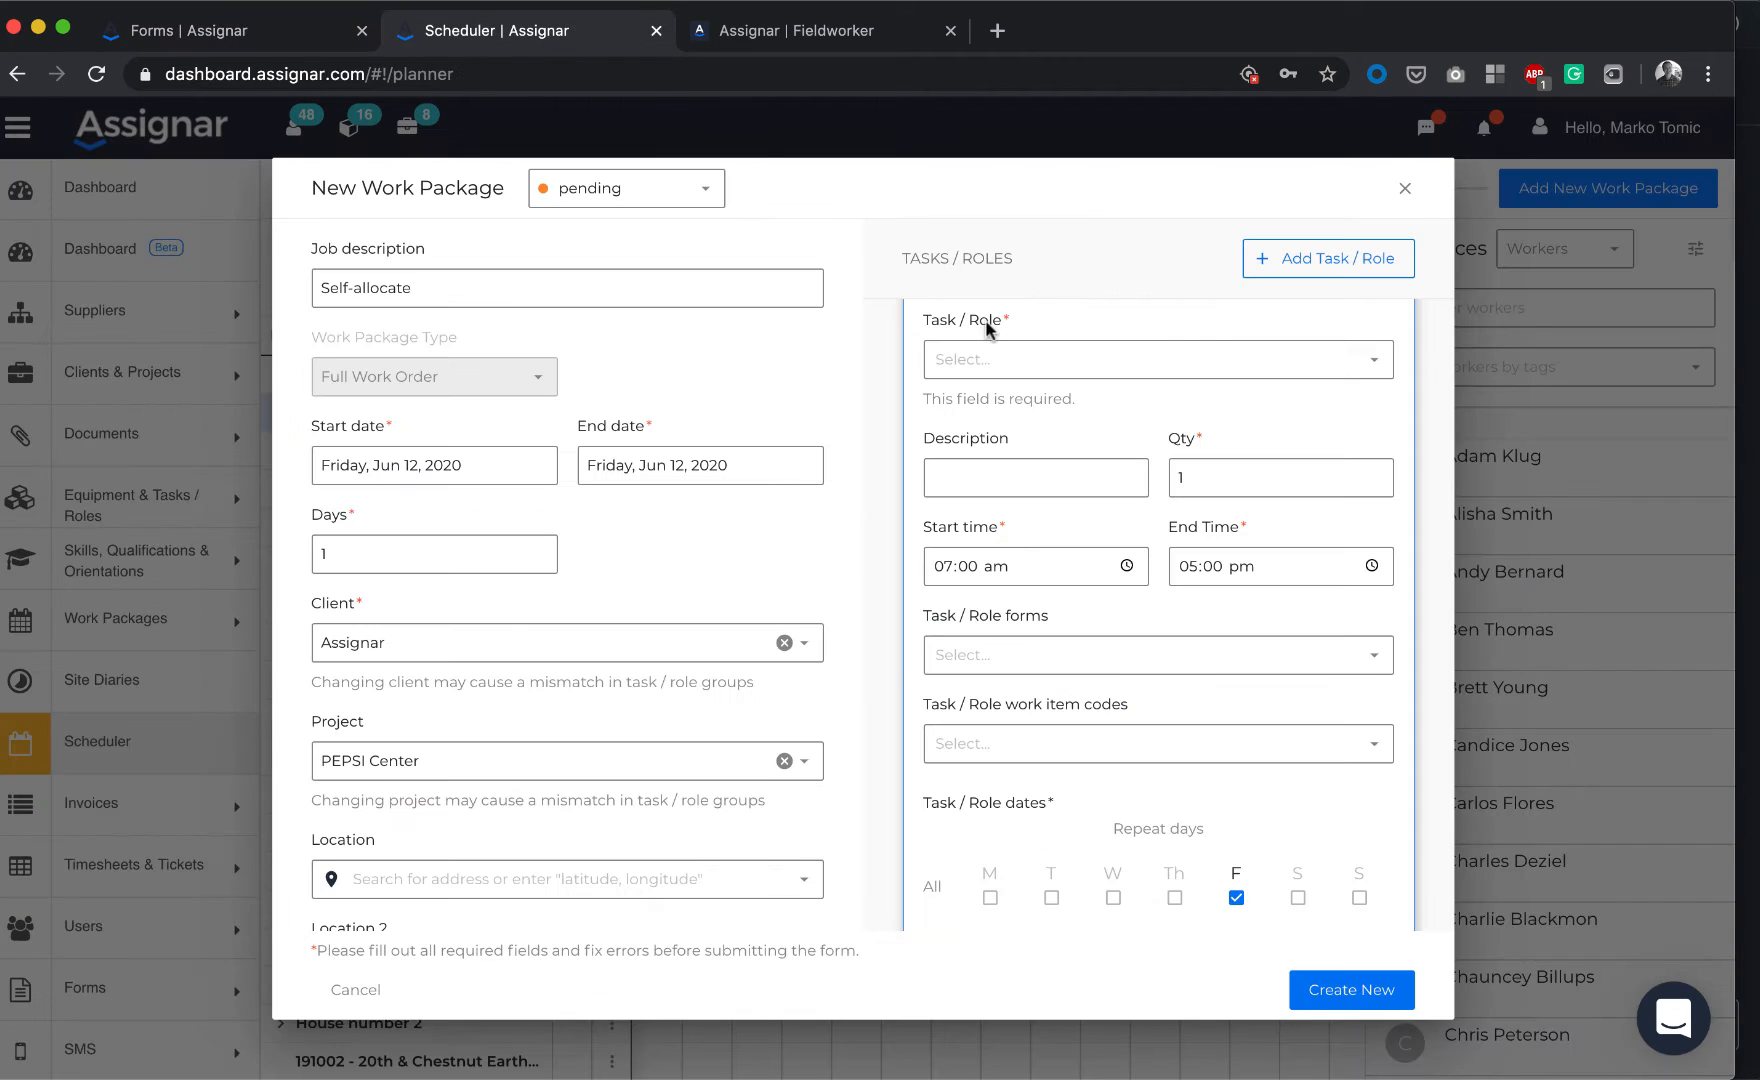
click(1075, 362)
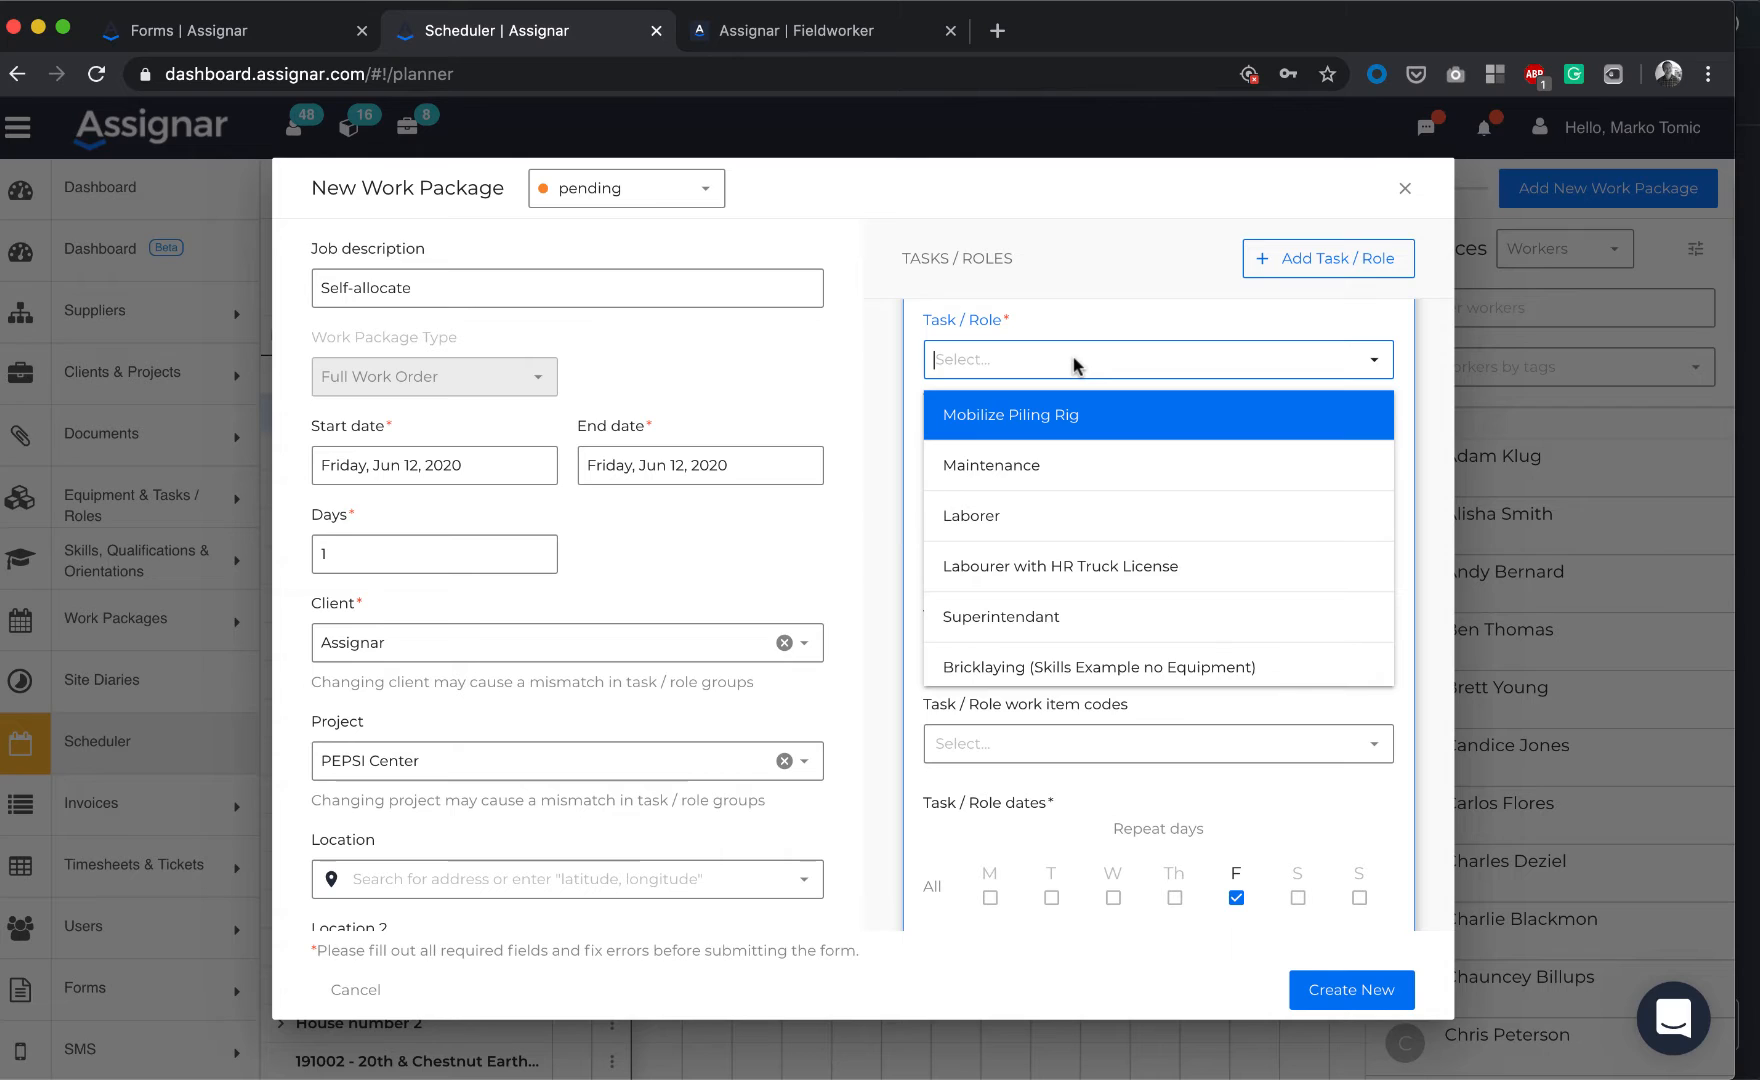
text(lab)
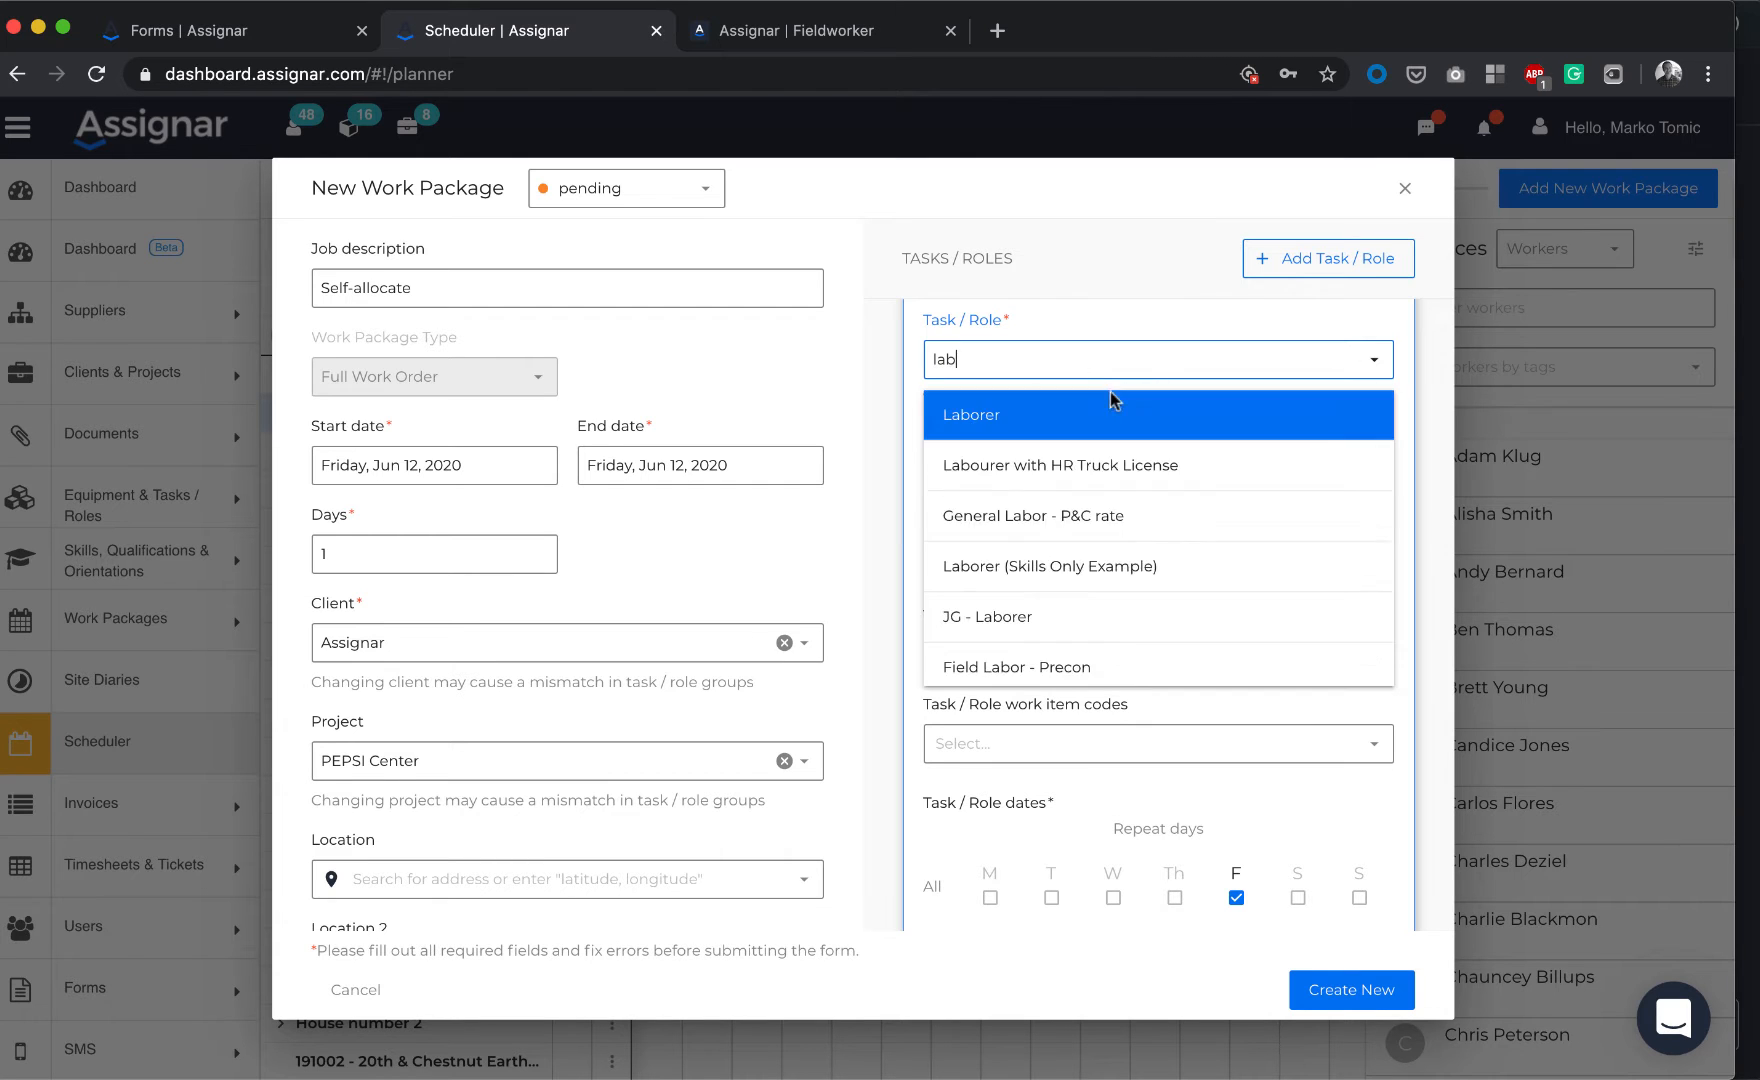
click(1057, 430)
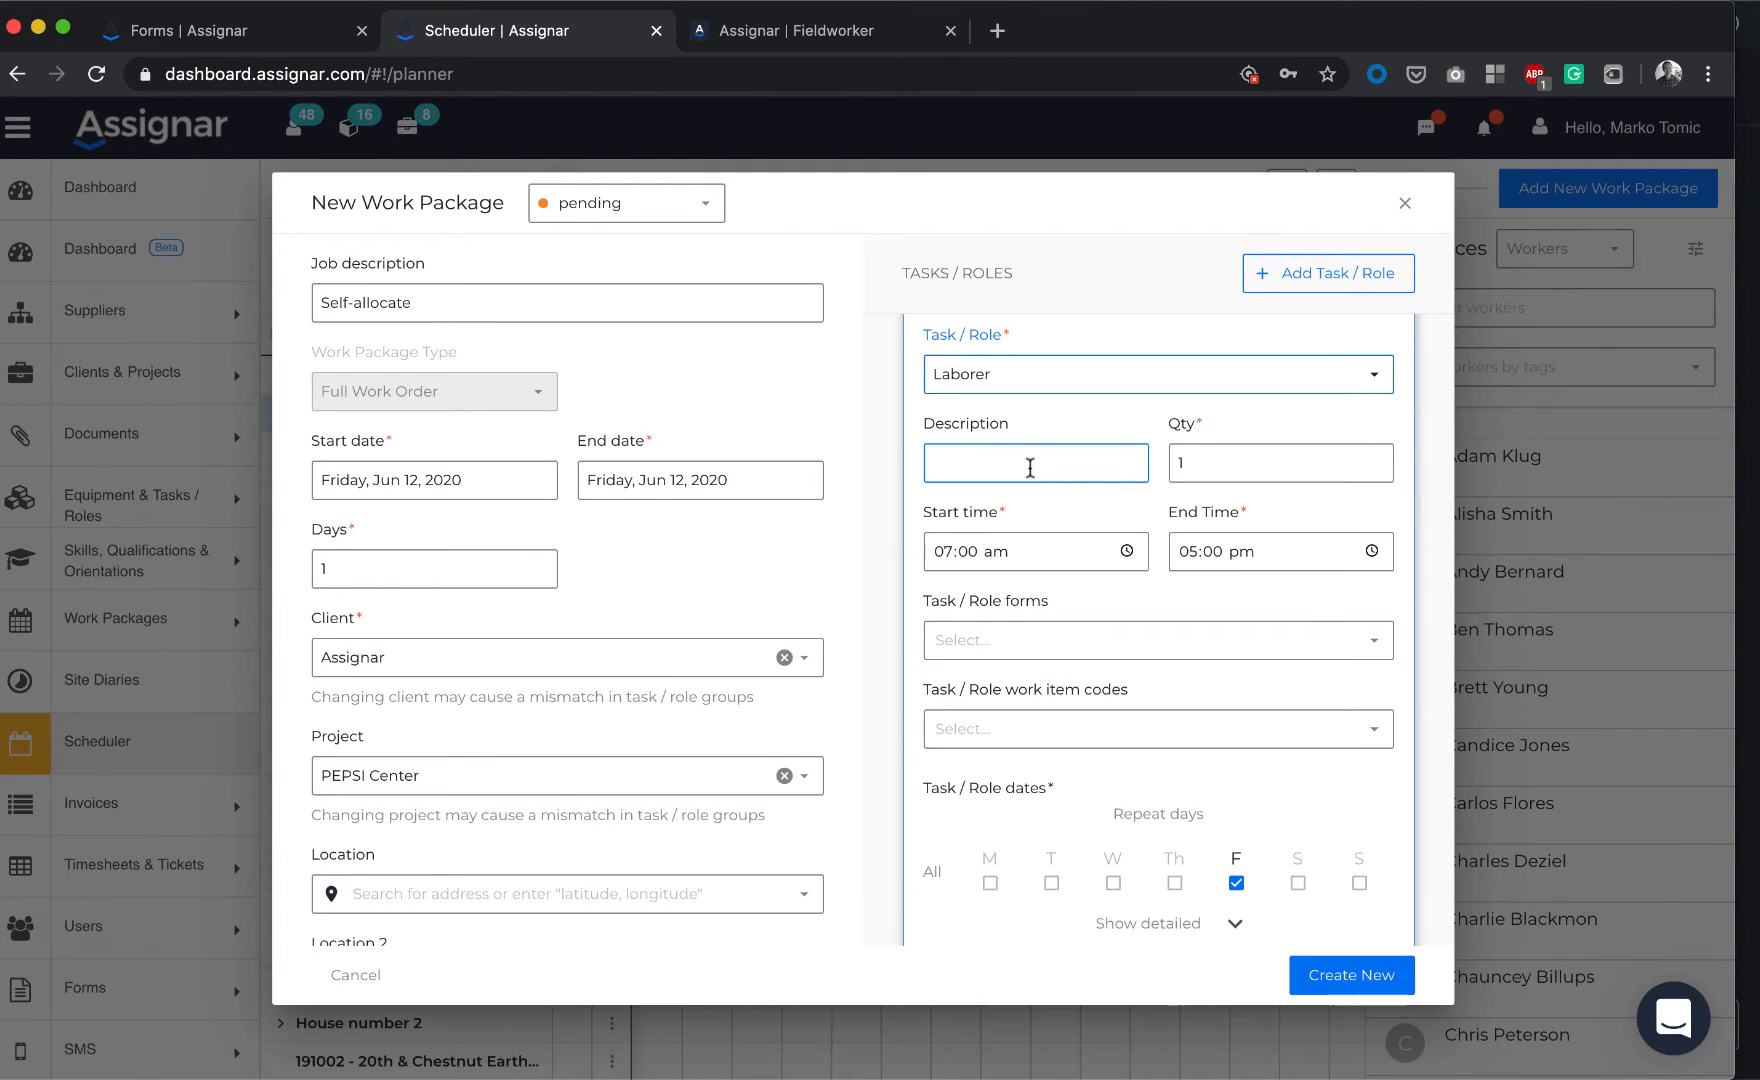
scroll(1053, 594, down, 1)
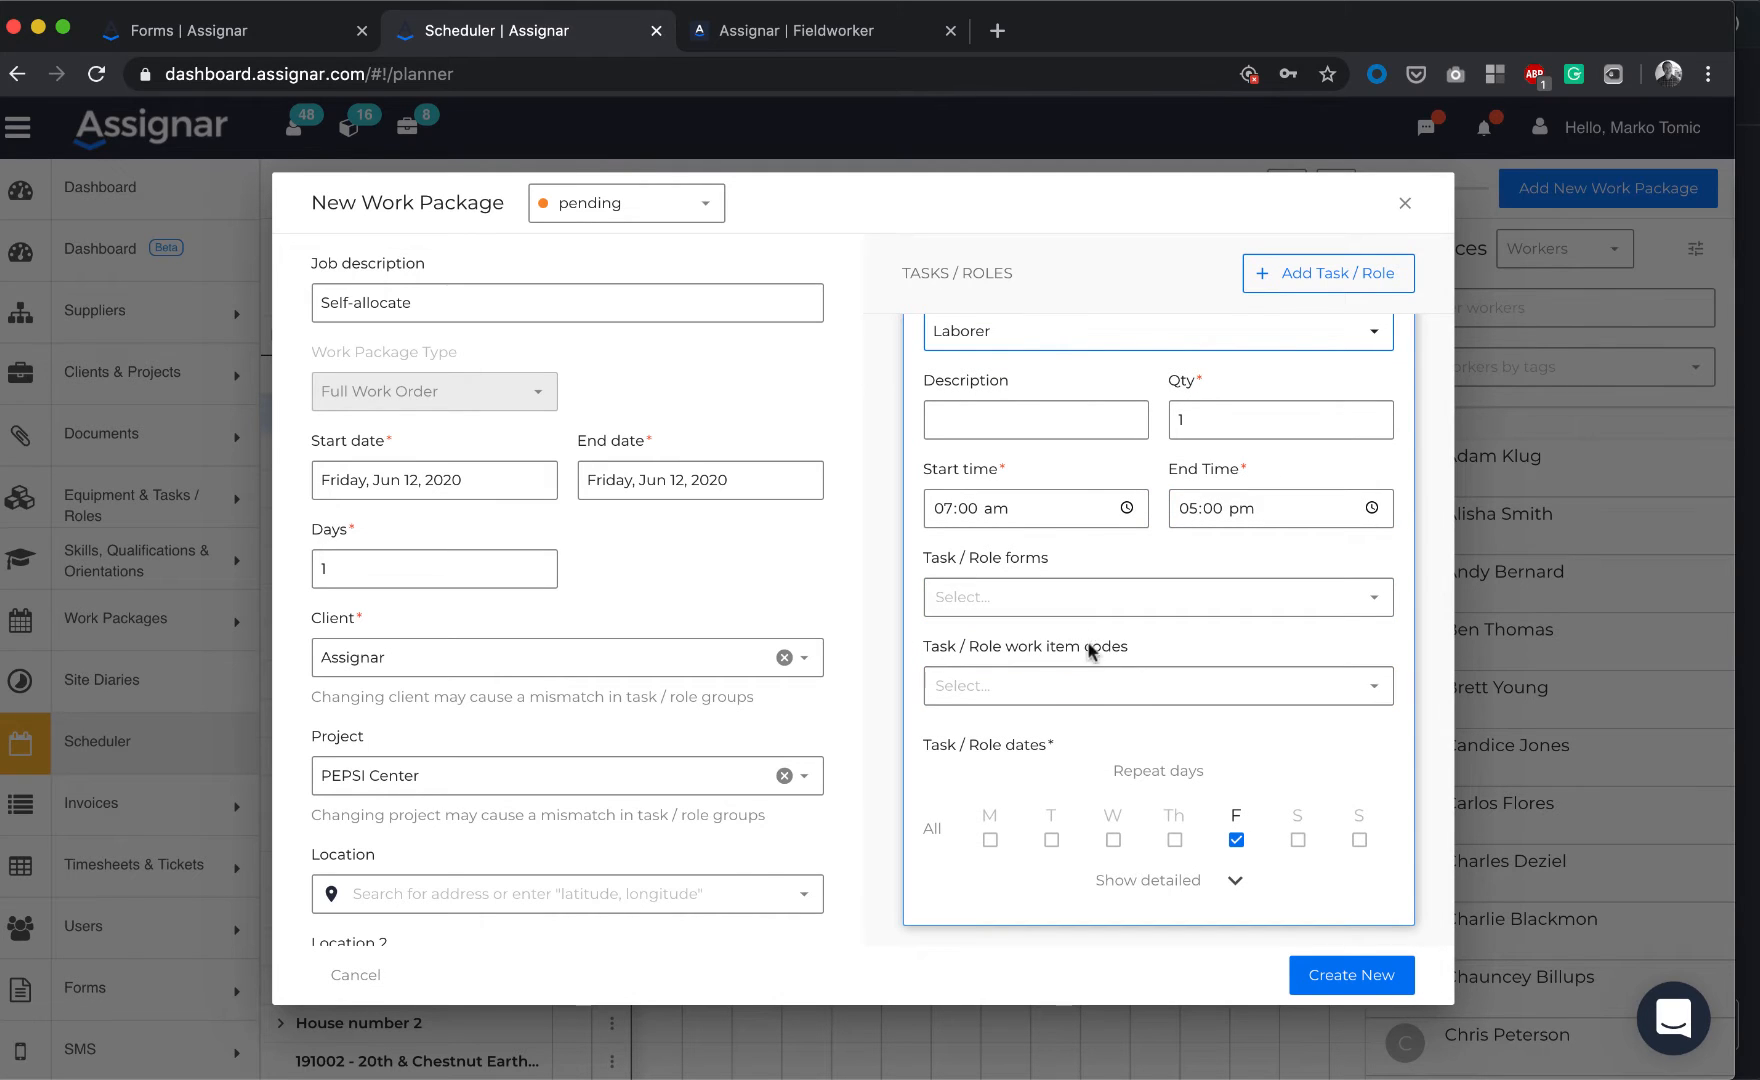
click(1357, 986)
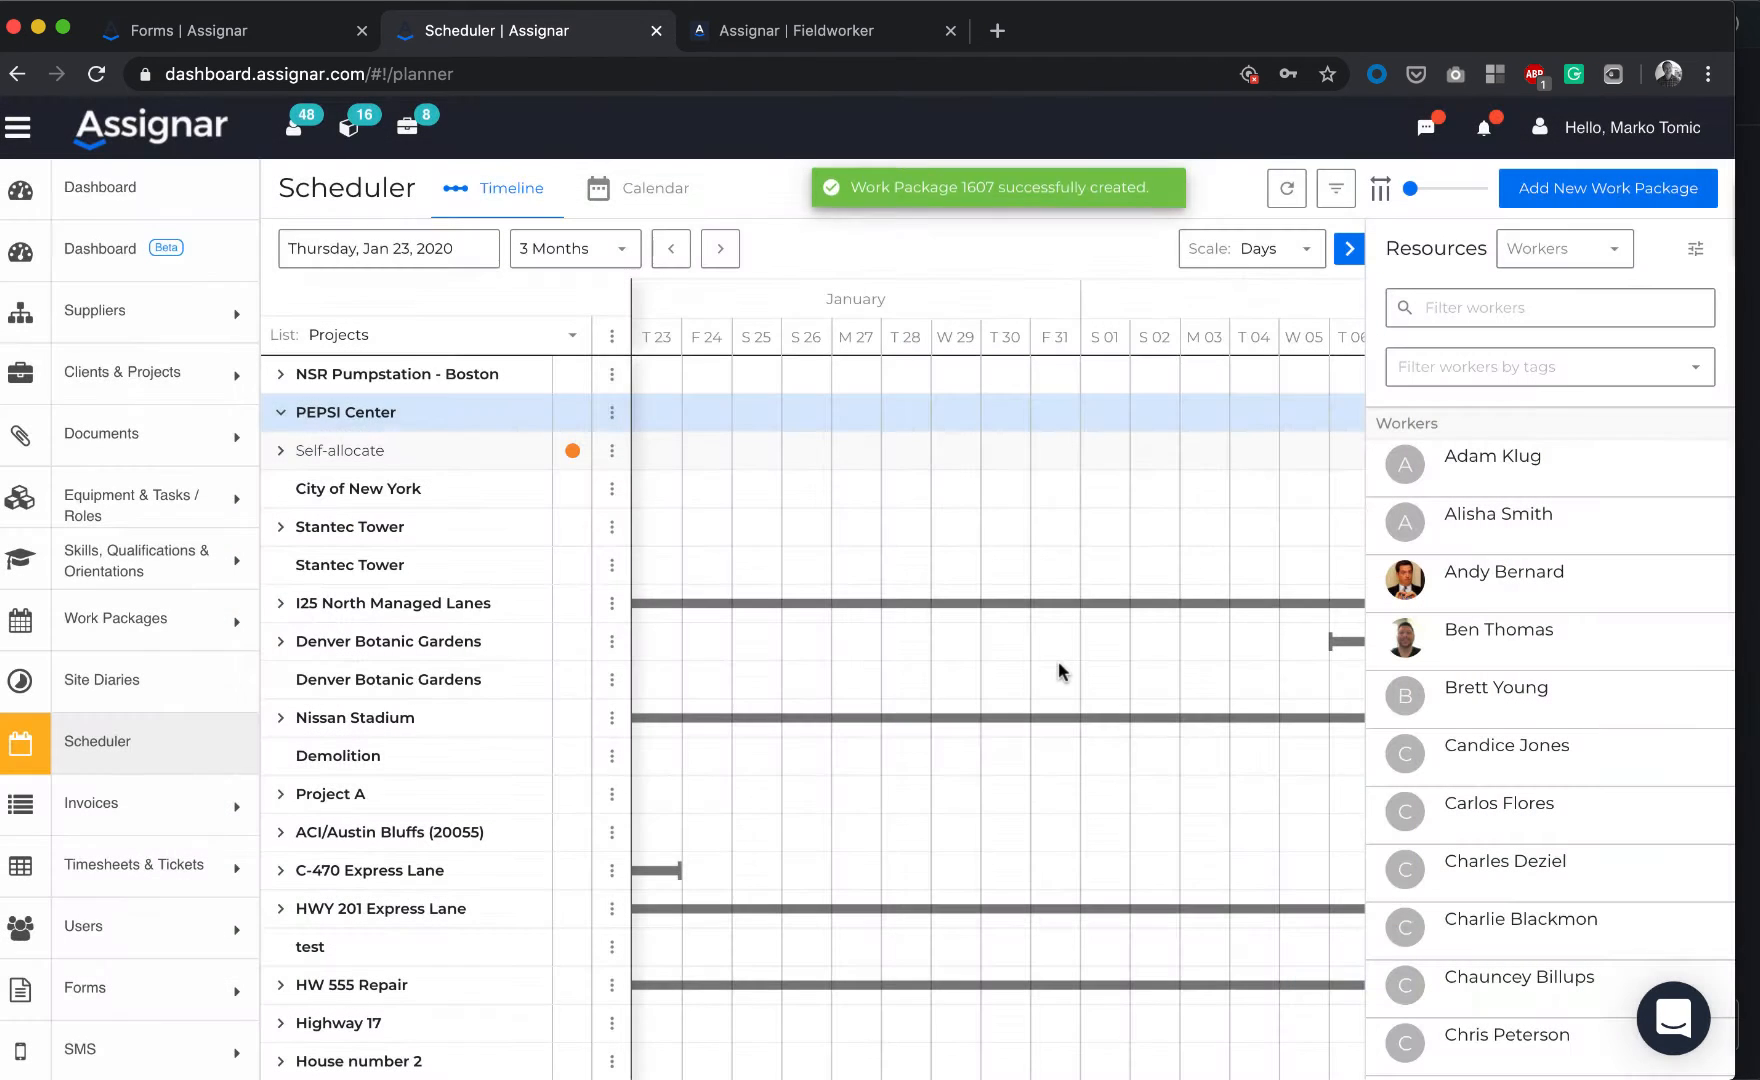
Open the Self-allocate package for editing and add a Crew 1 task/role
click(281, 451)
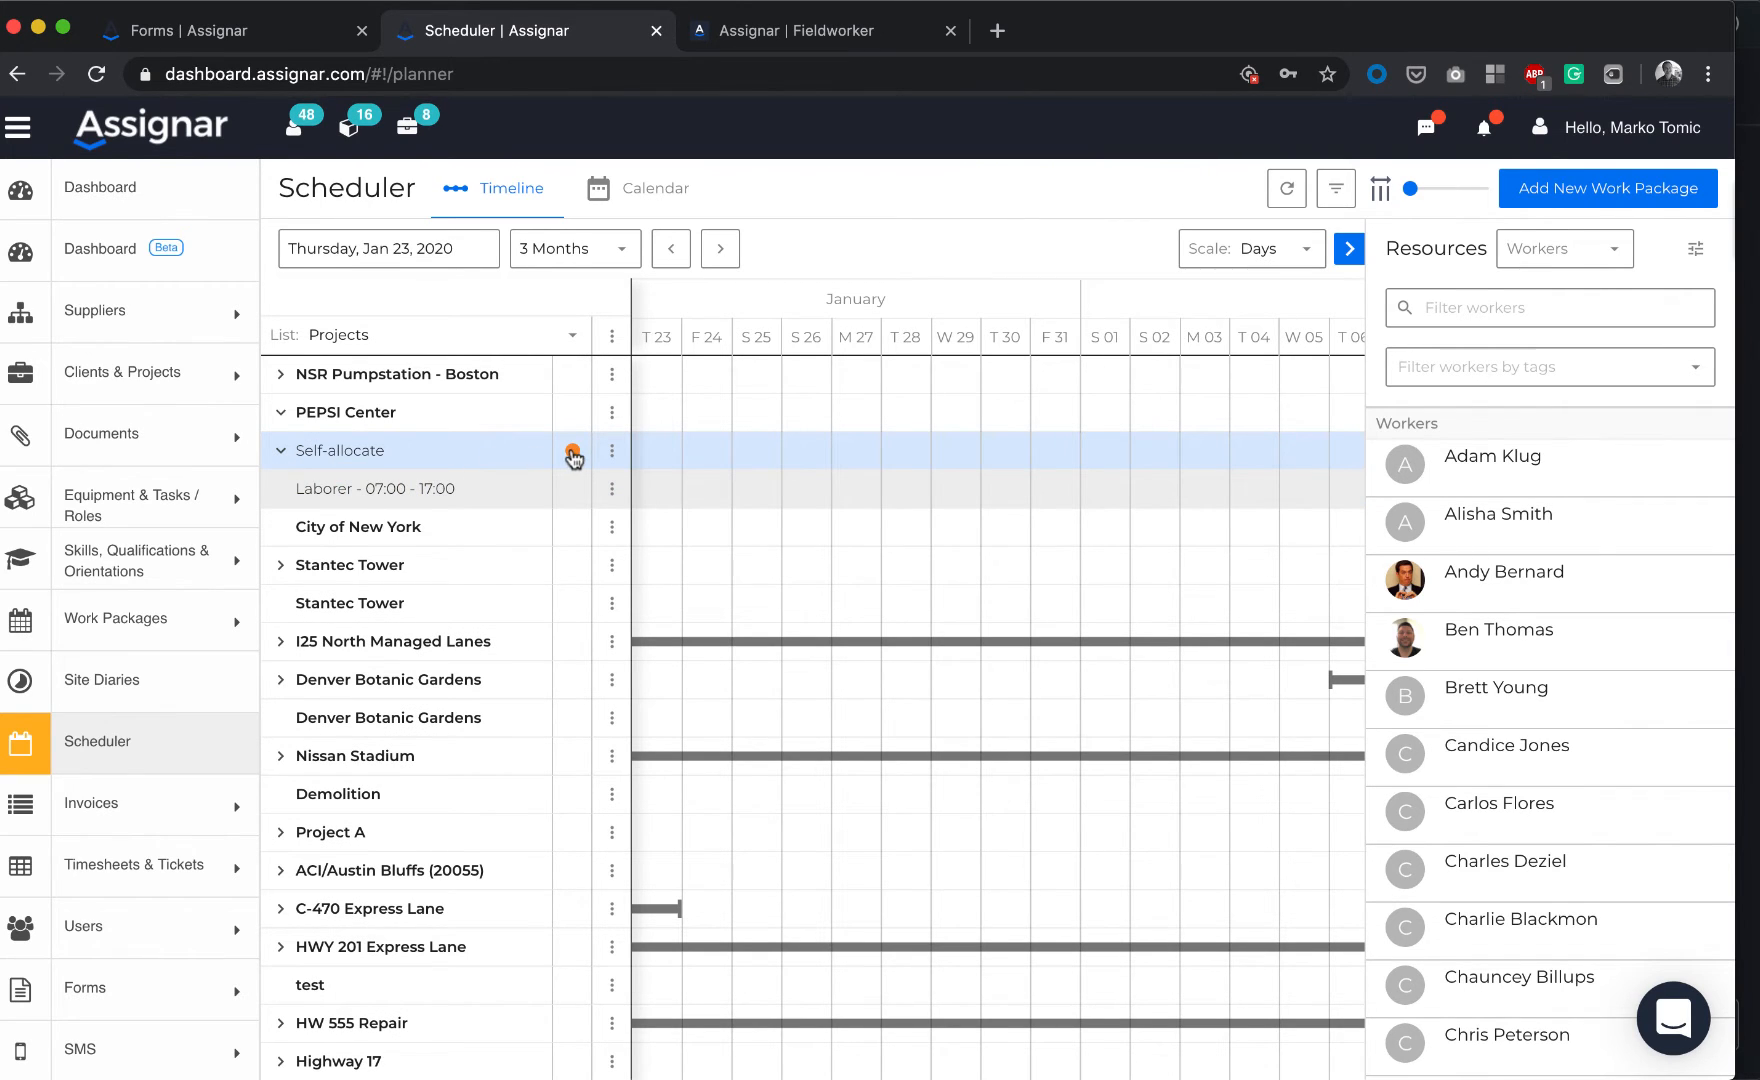
click(611, 456)
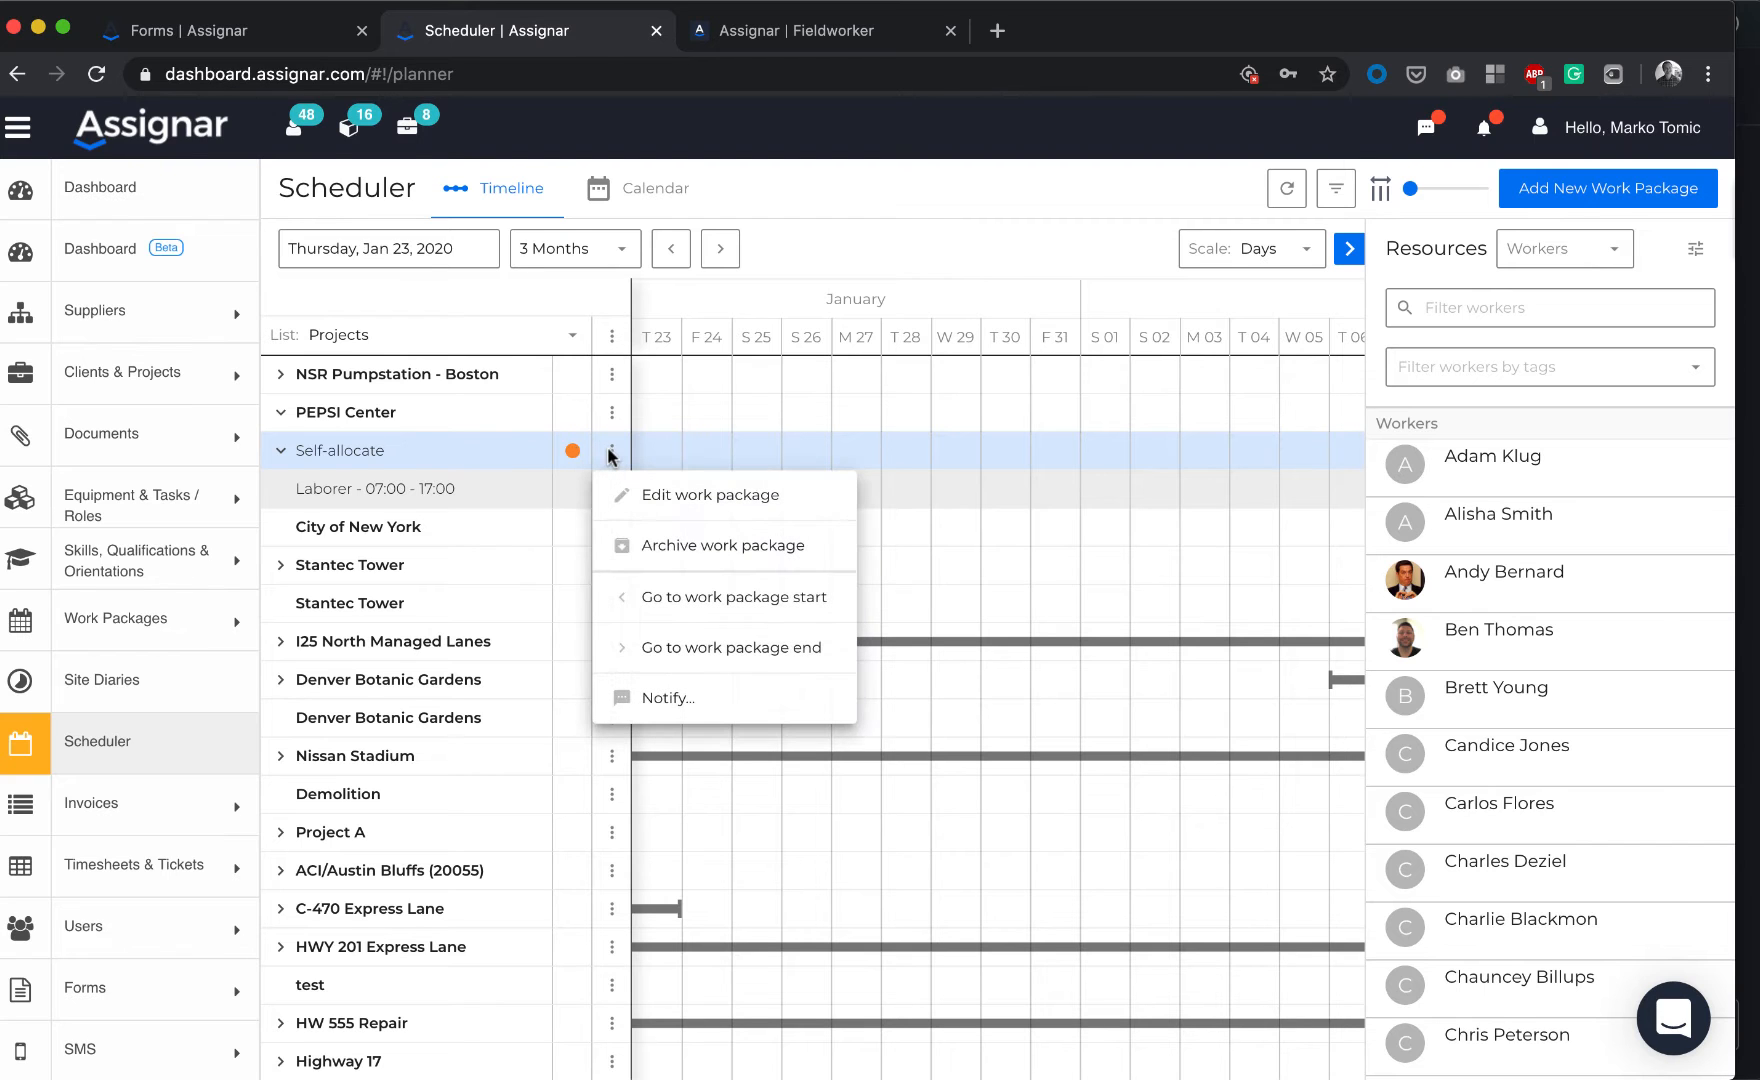
click(664, 494)
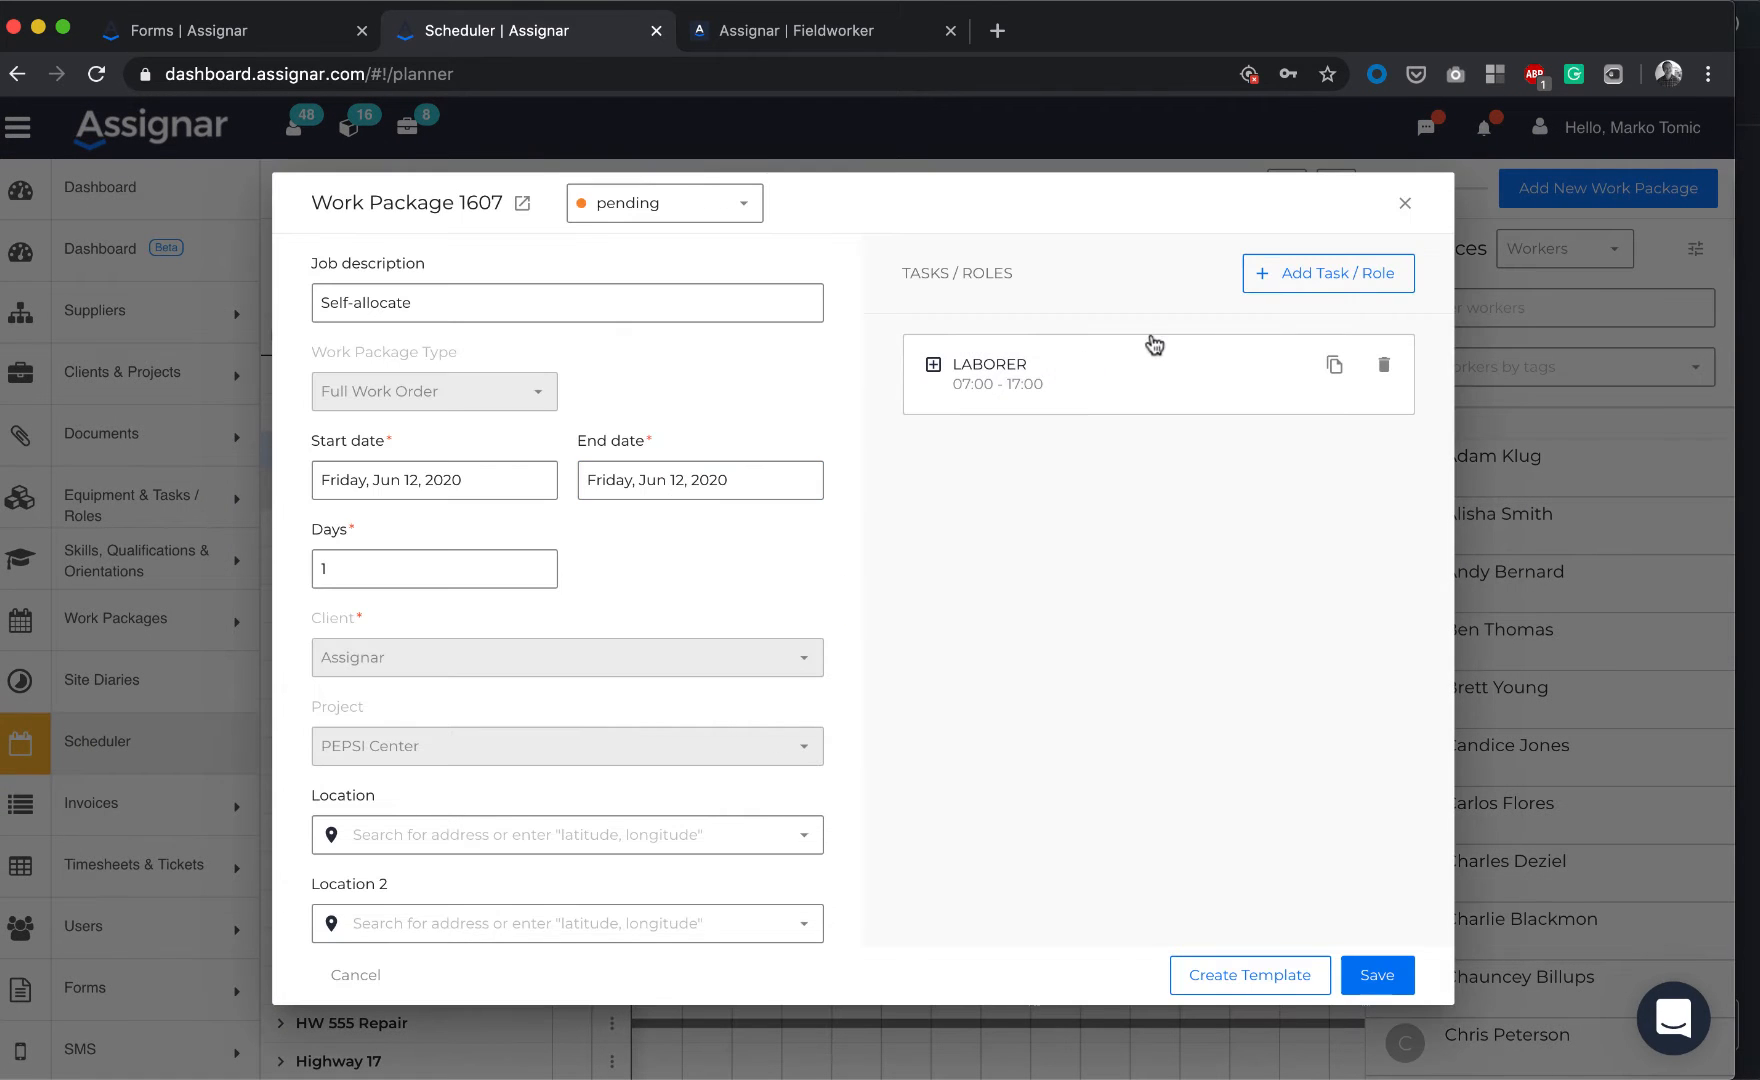
click(1329, 283)
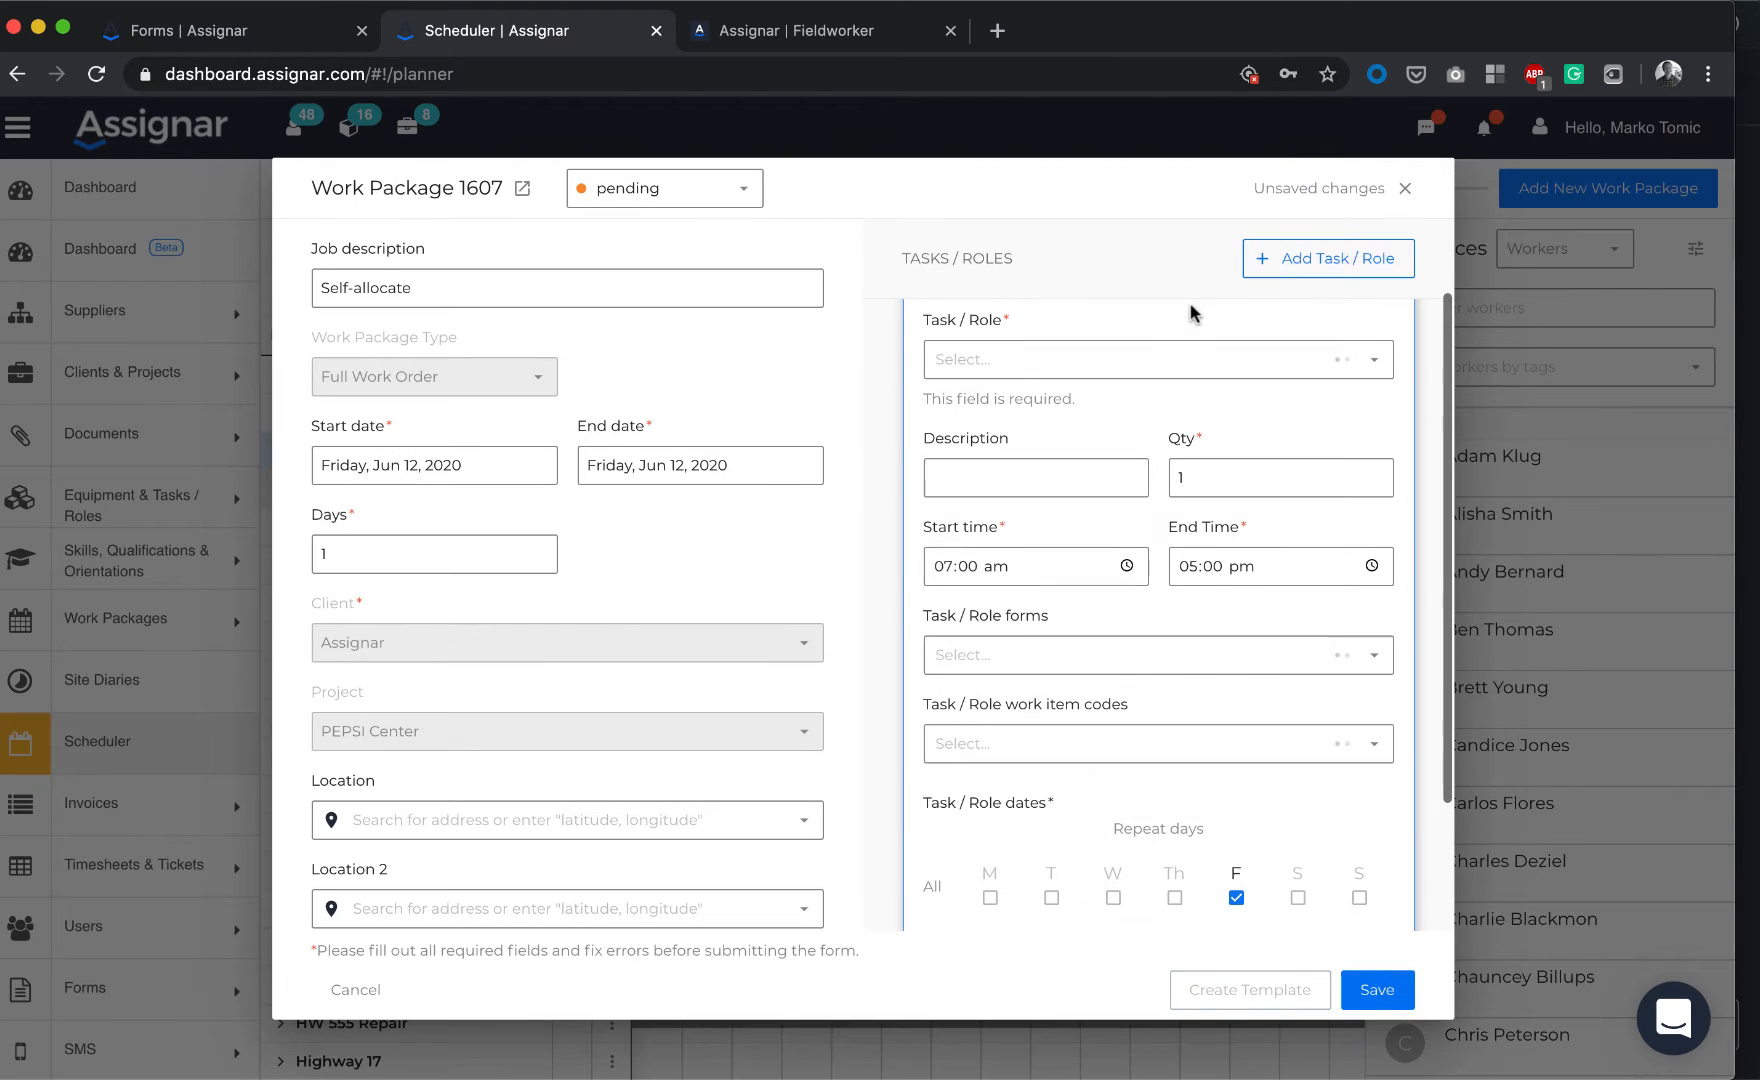
click(1059, 345)
text(Crew)
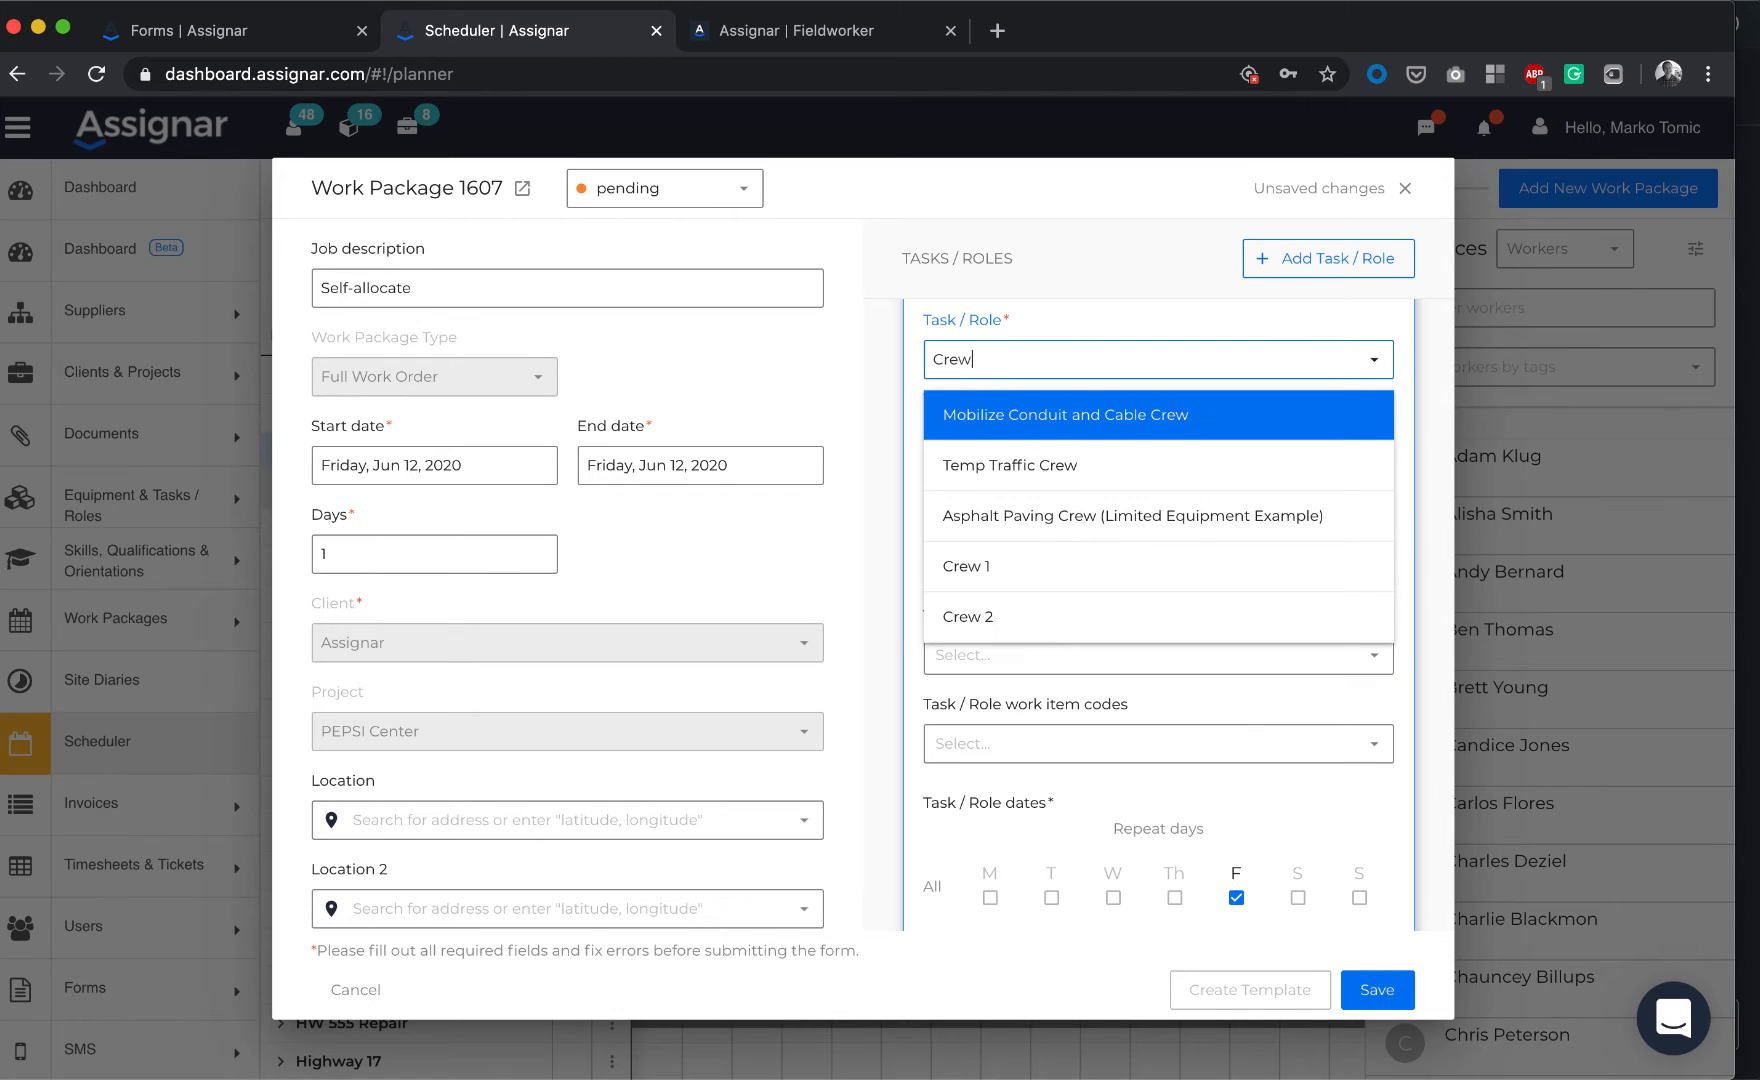
click(1015, 572)
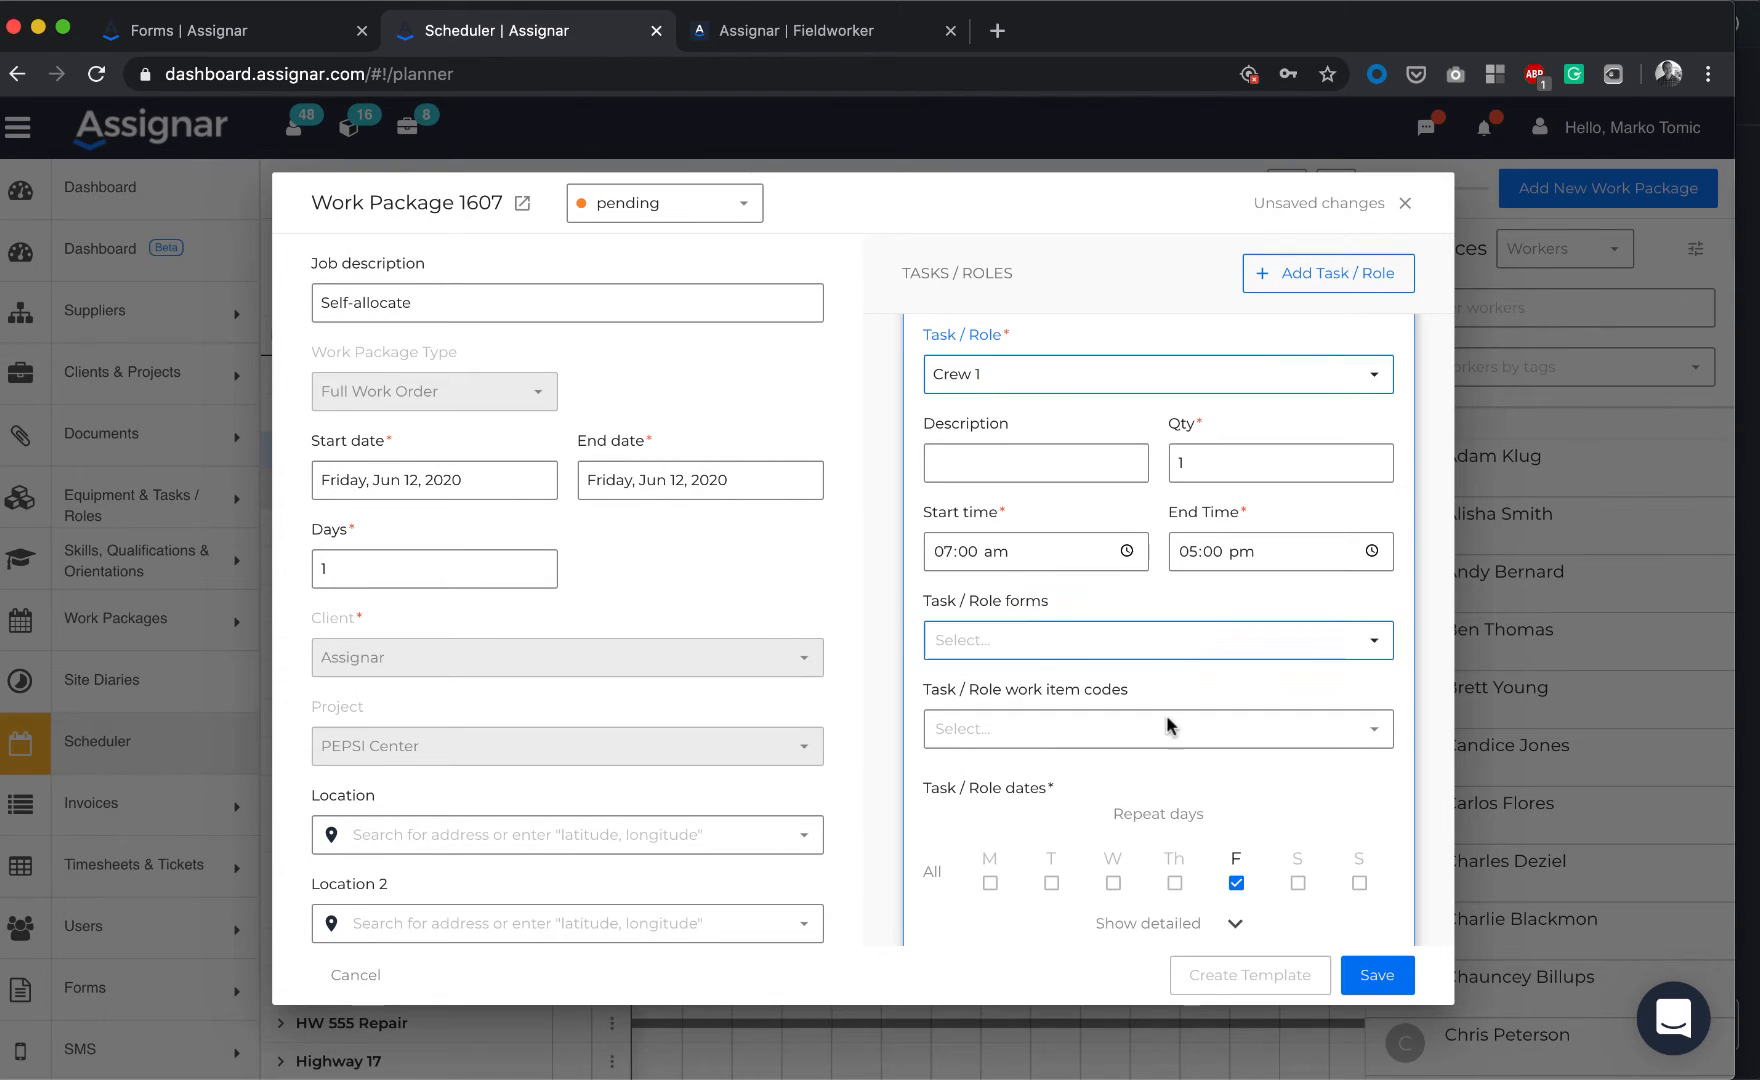
Add a Crew 2 task/role and save the package
scroll(1115, 780, up, 2)
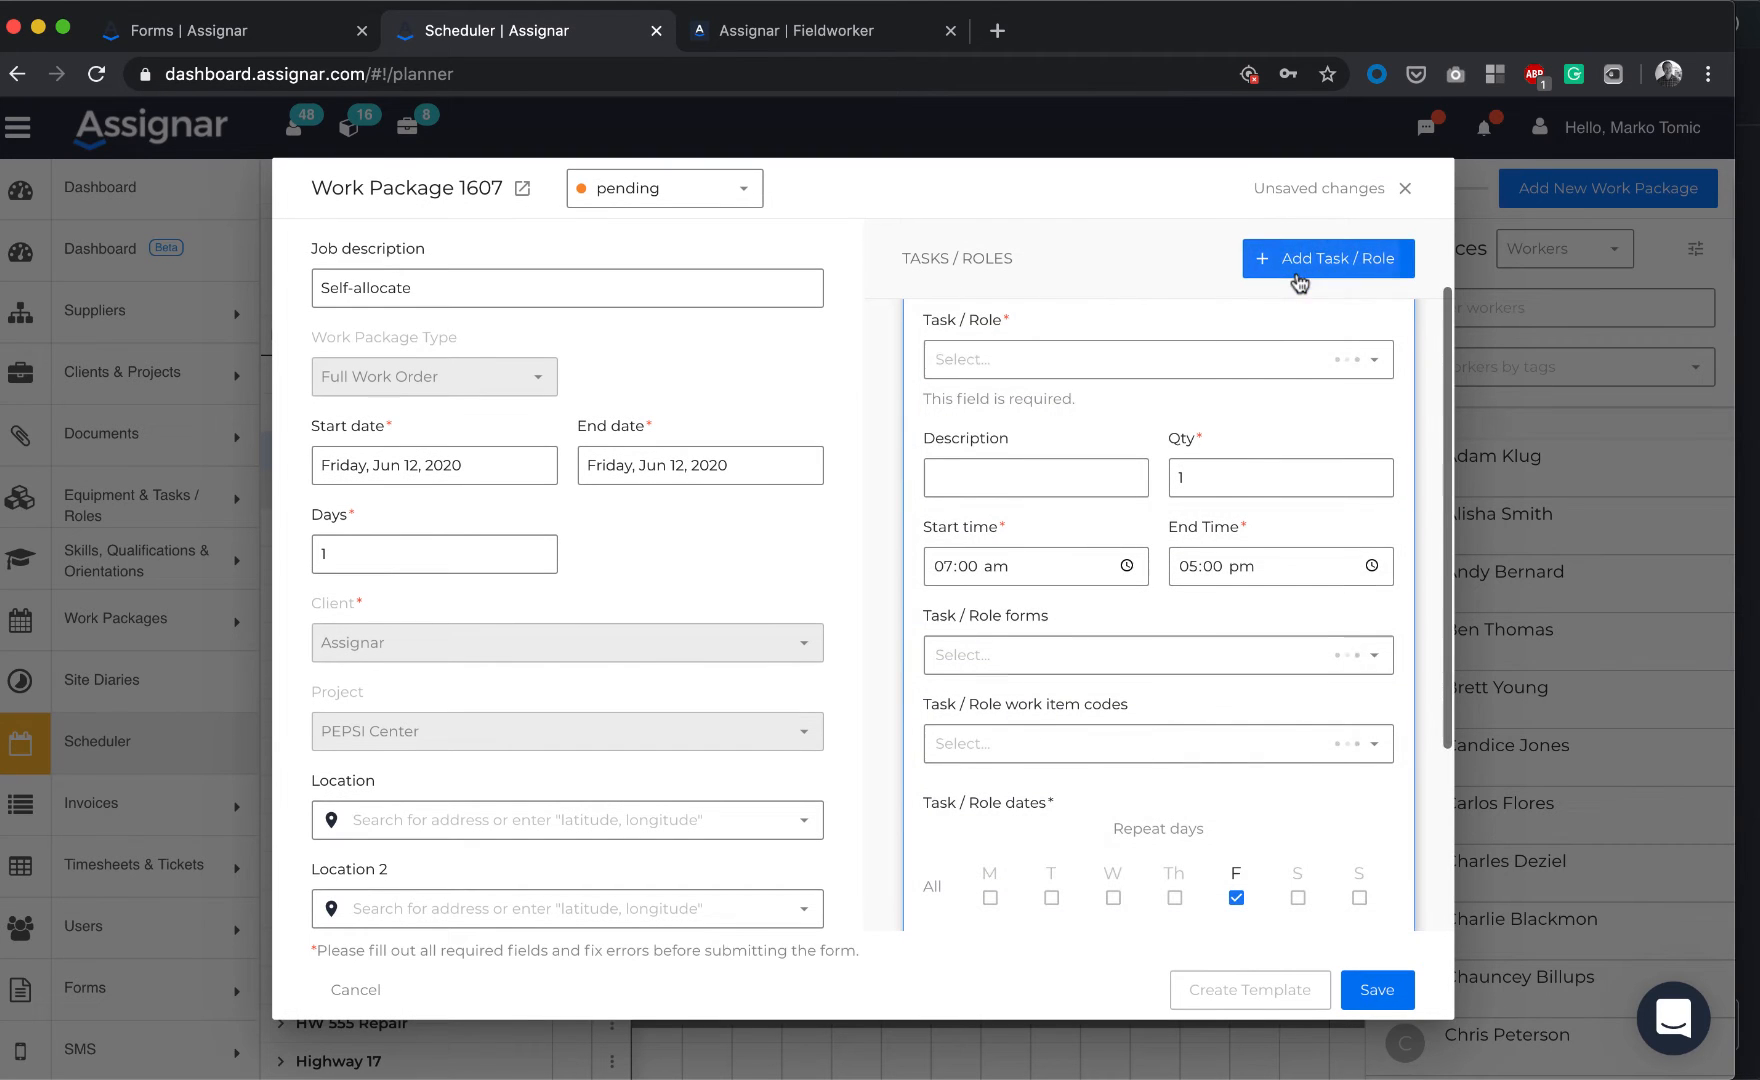
click(1030, 361)
text(crew 2)
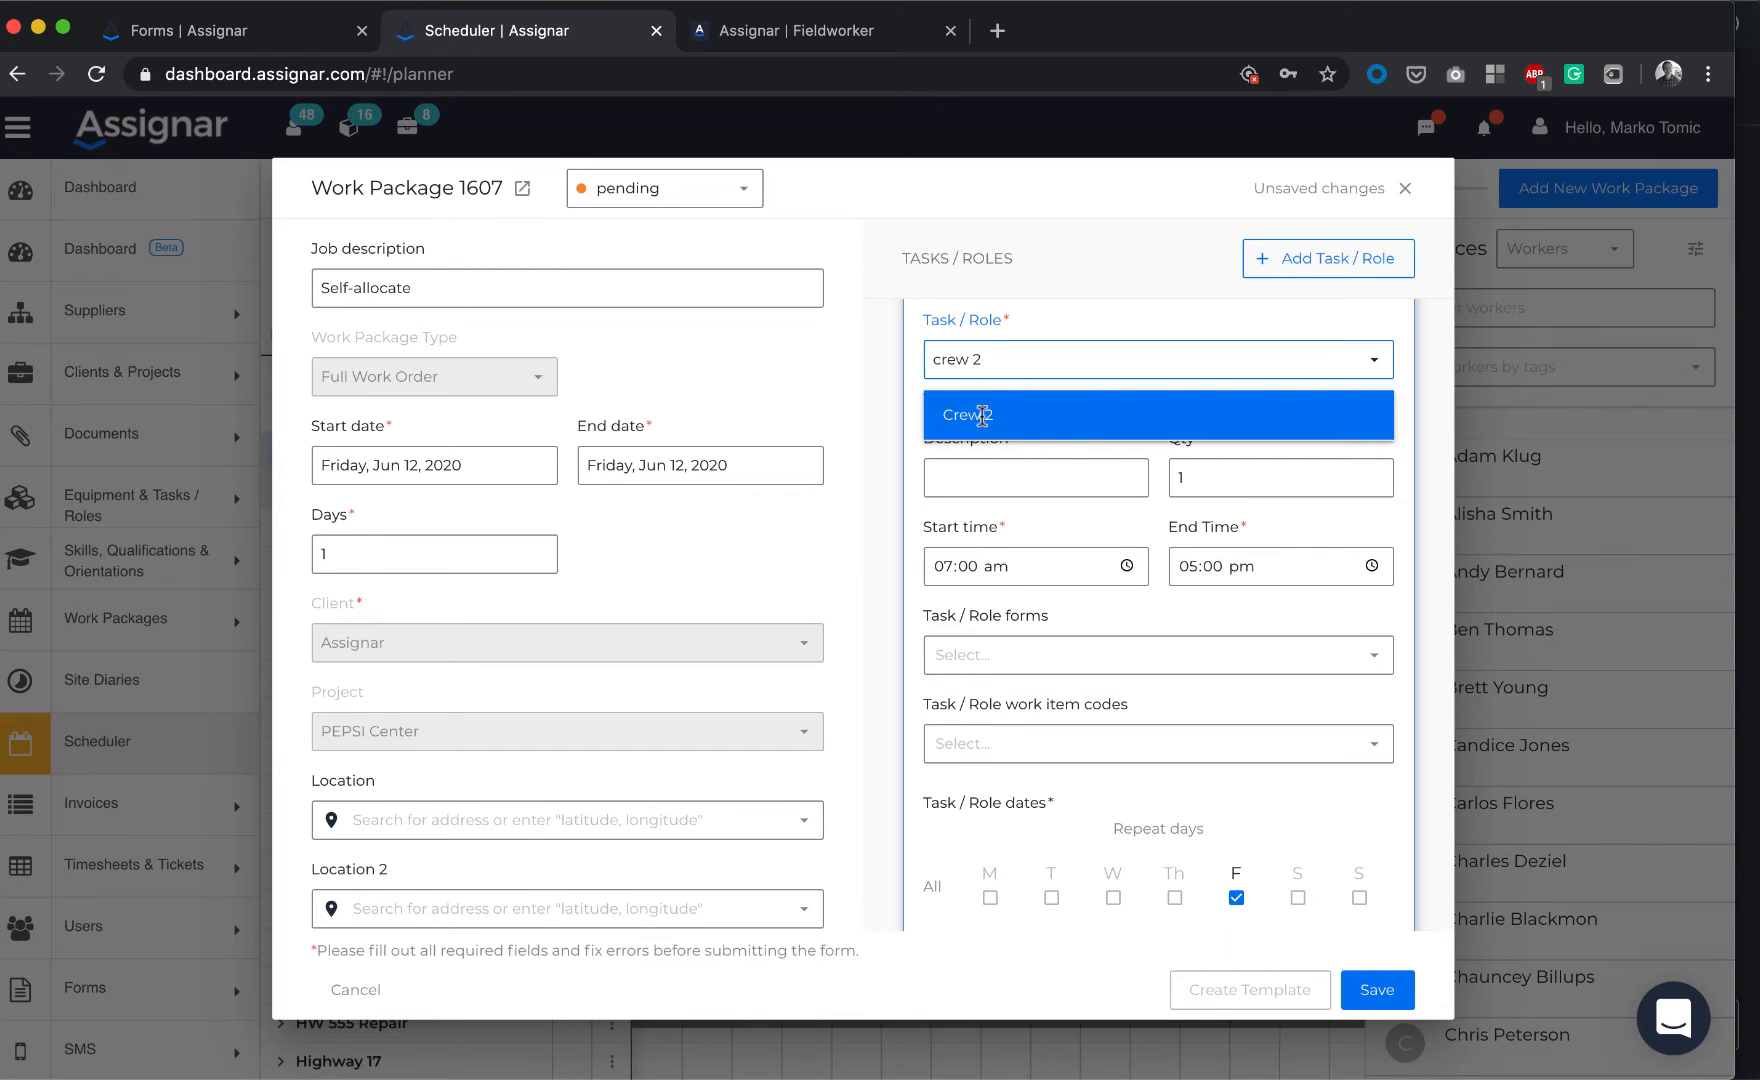
click(984, 414)
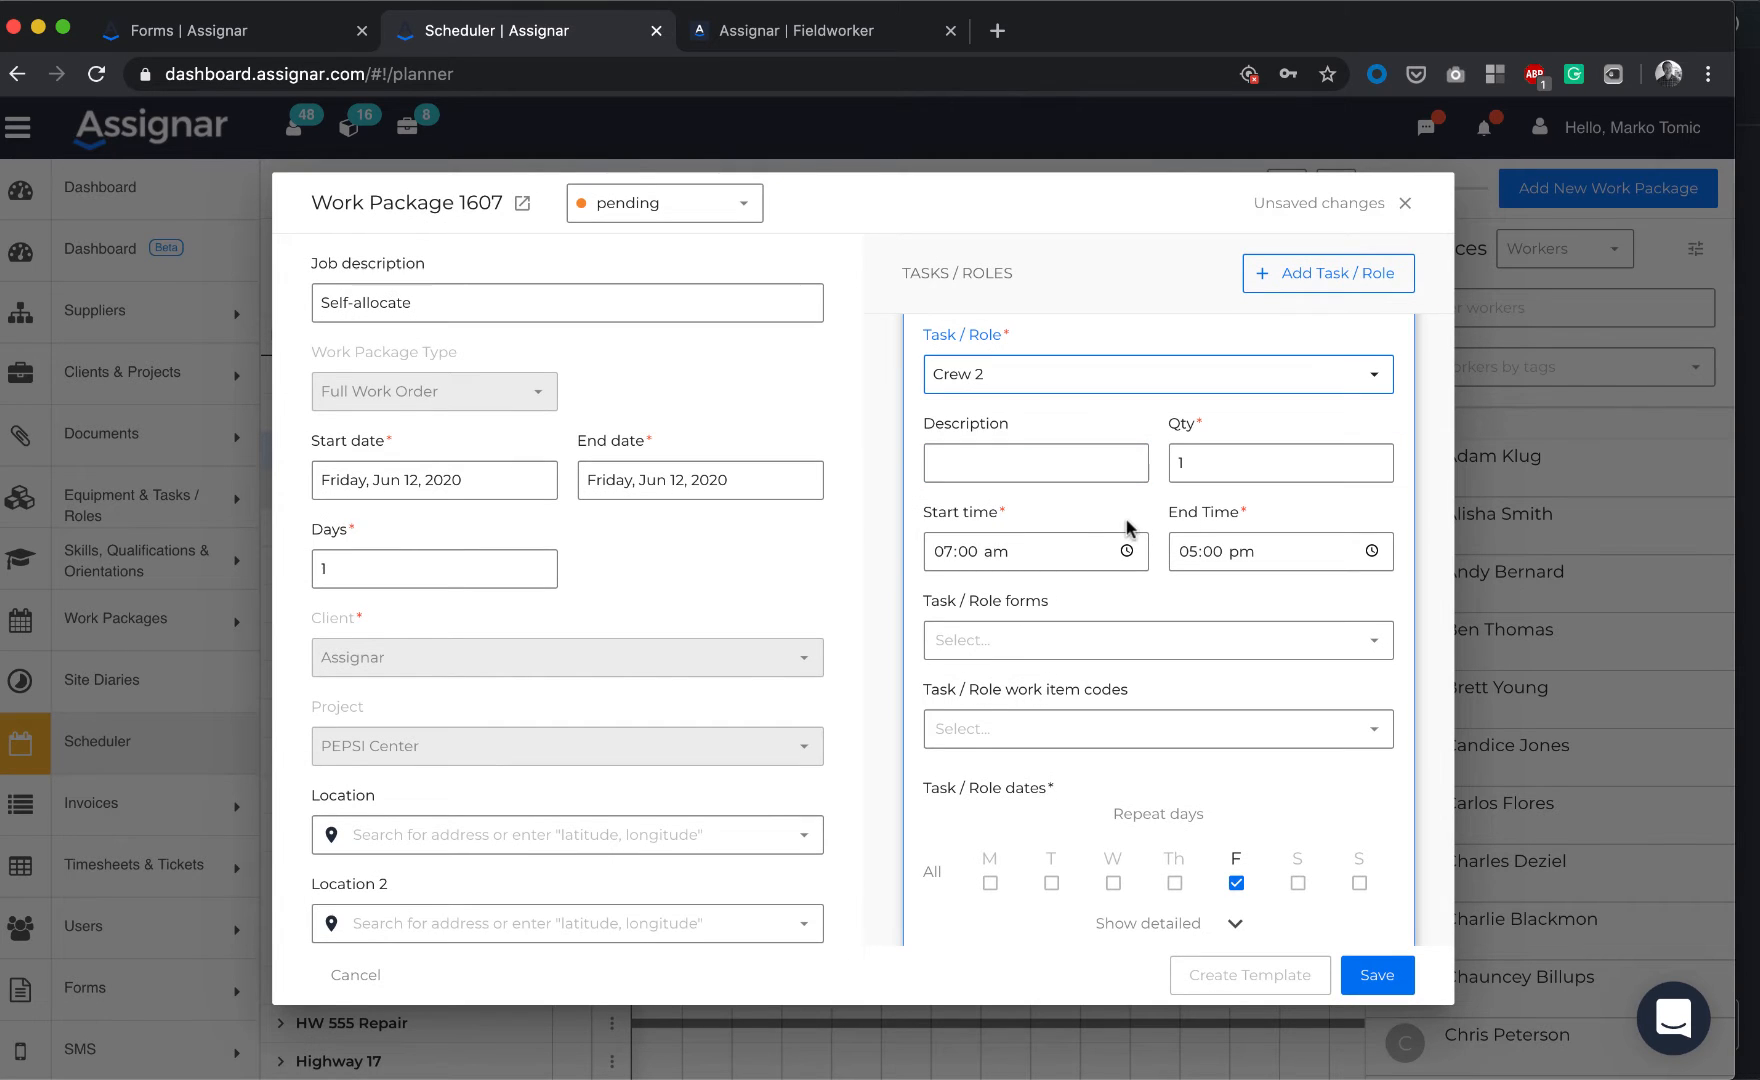
scroll(1255, 668, down, 3)
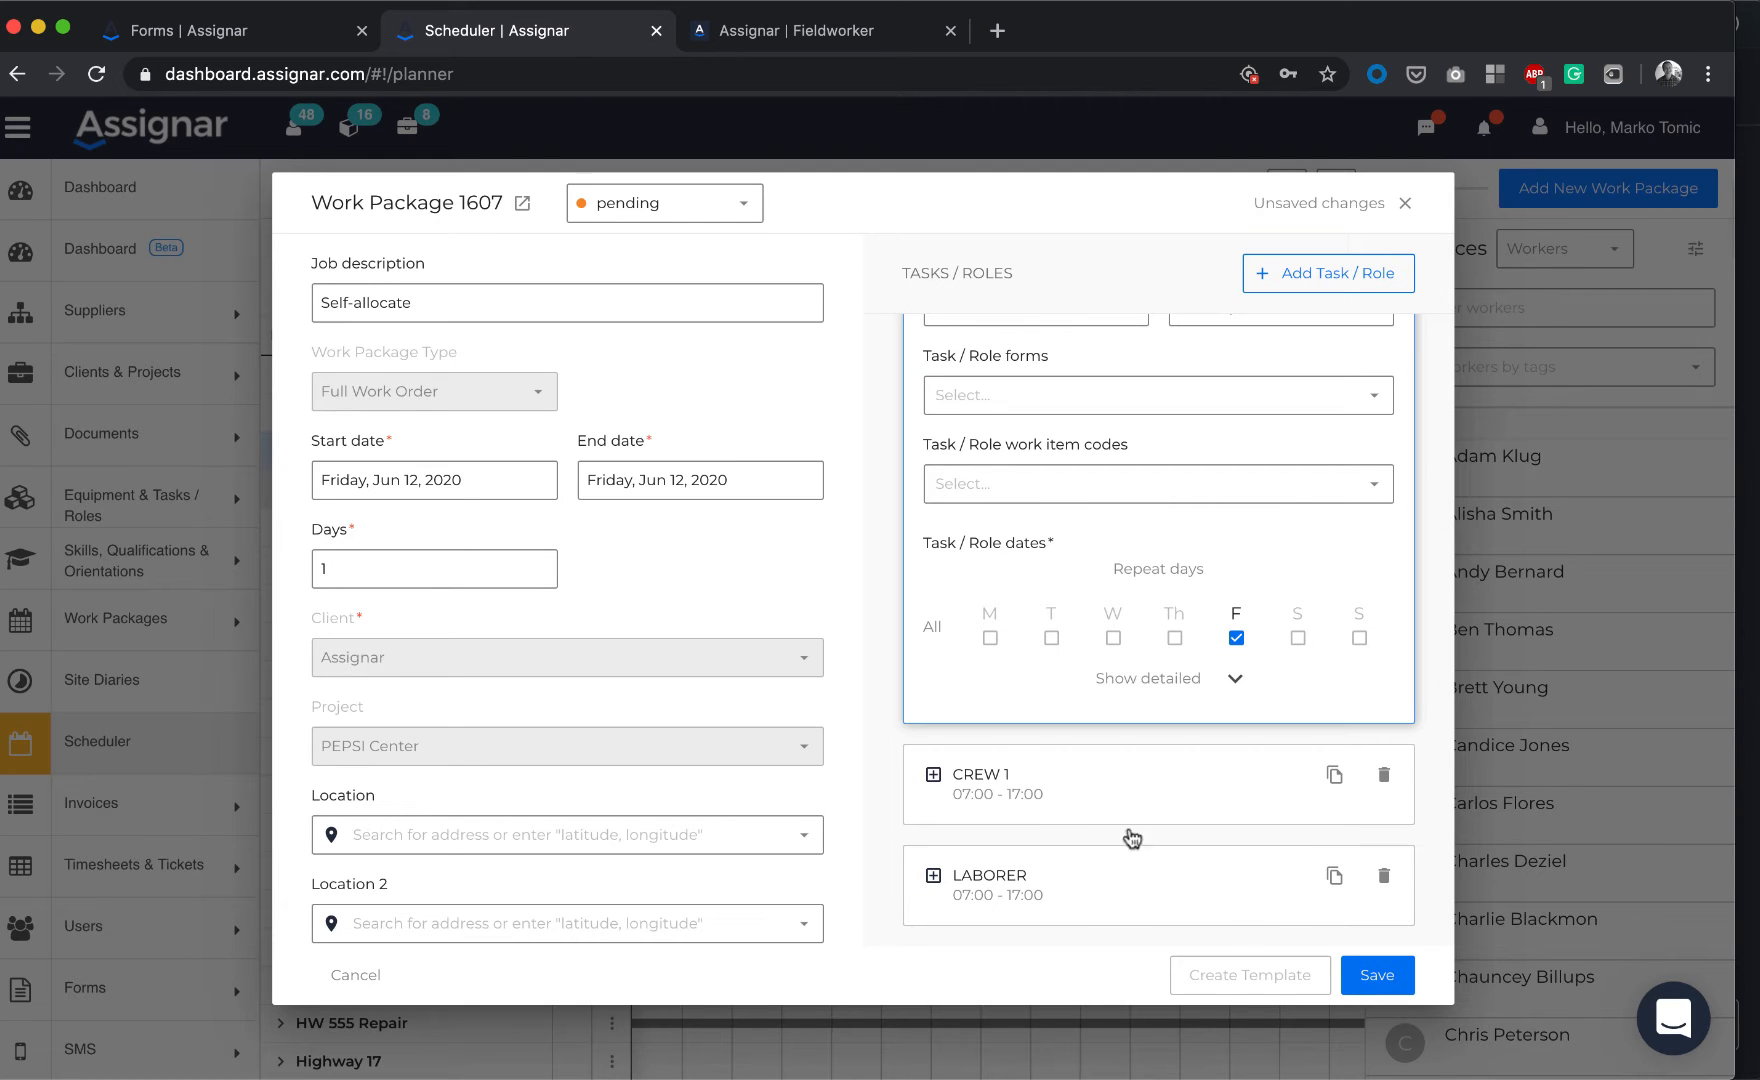
click(1369, 969)
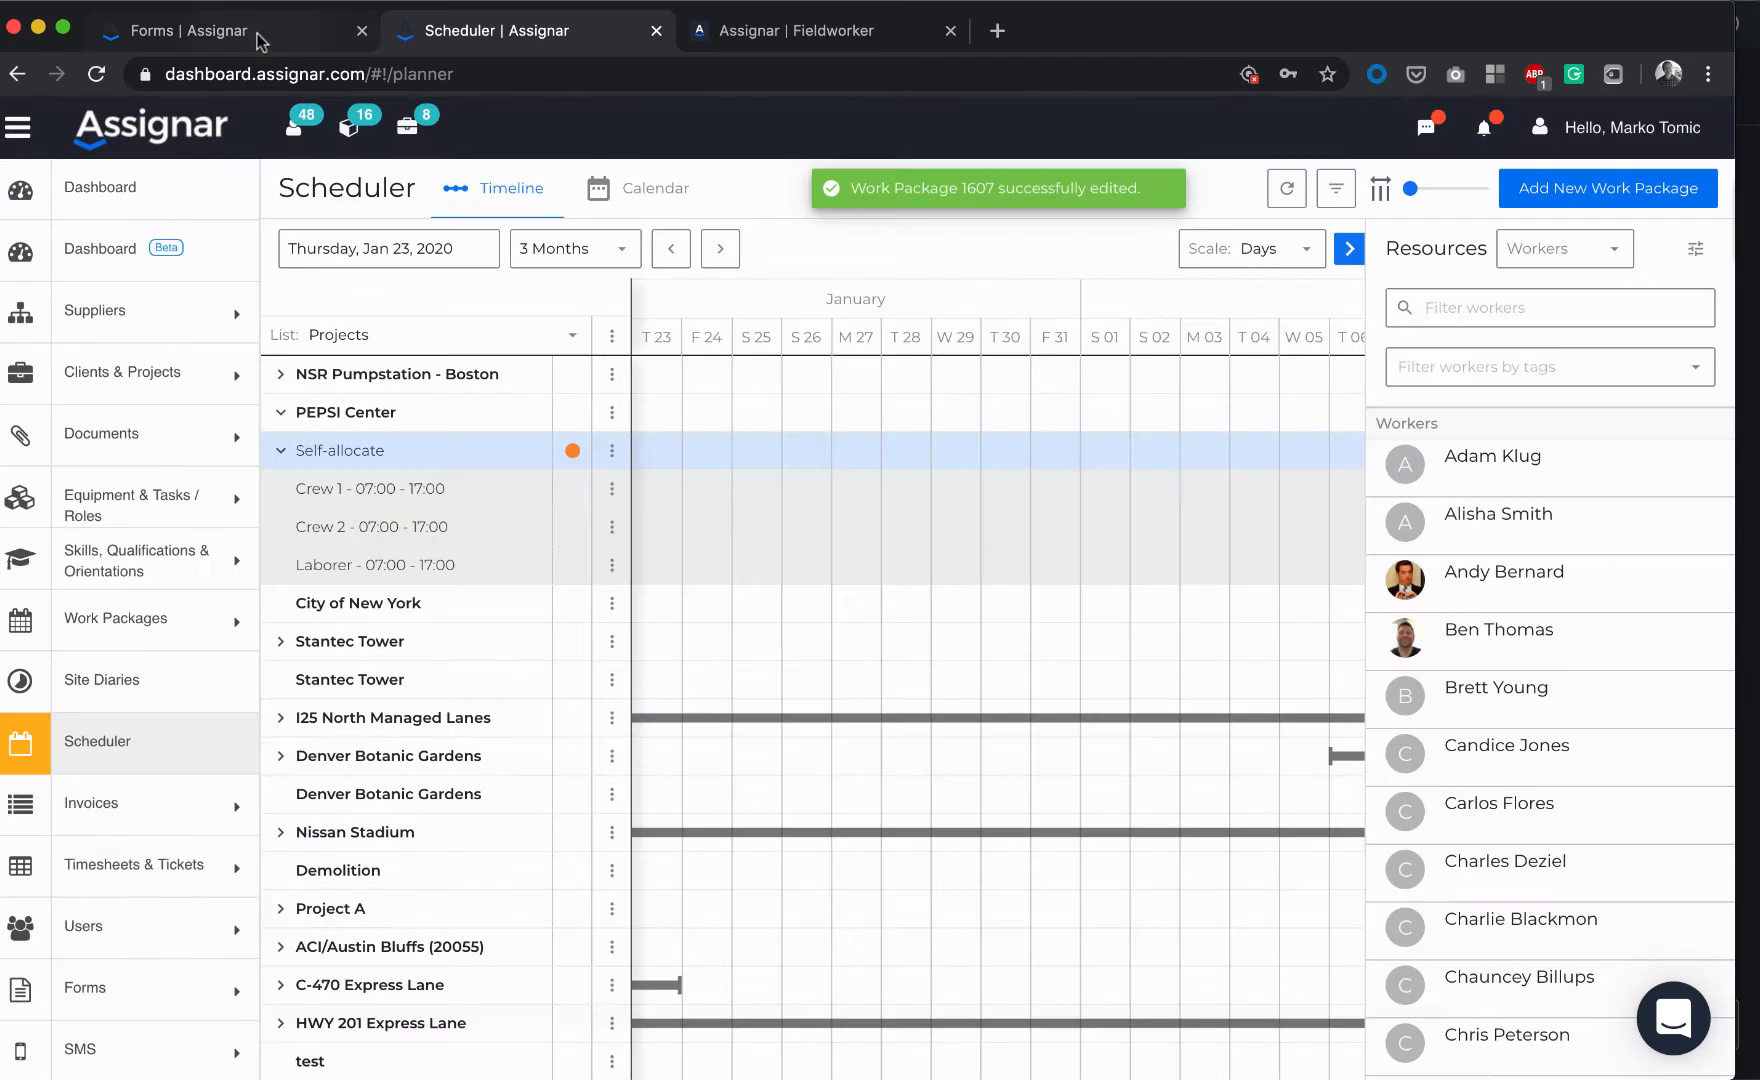
Edit Work Package 1607 to add a Supervisor task/role and save it
click(262, 31)
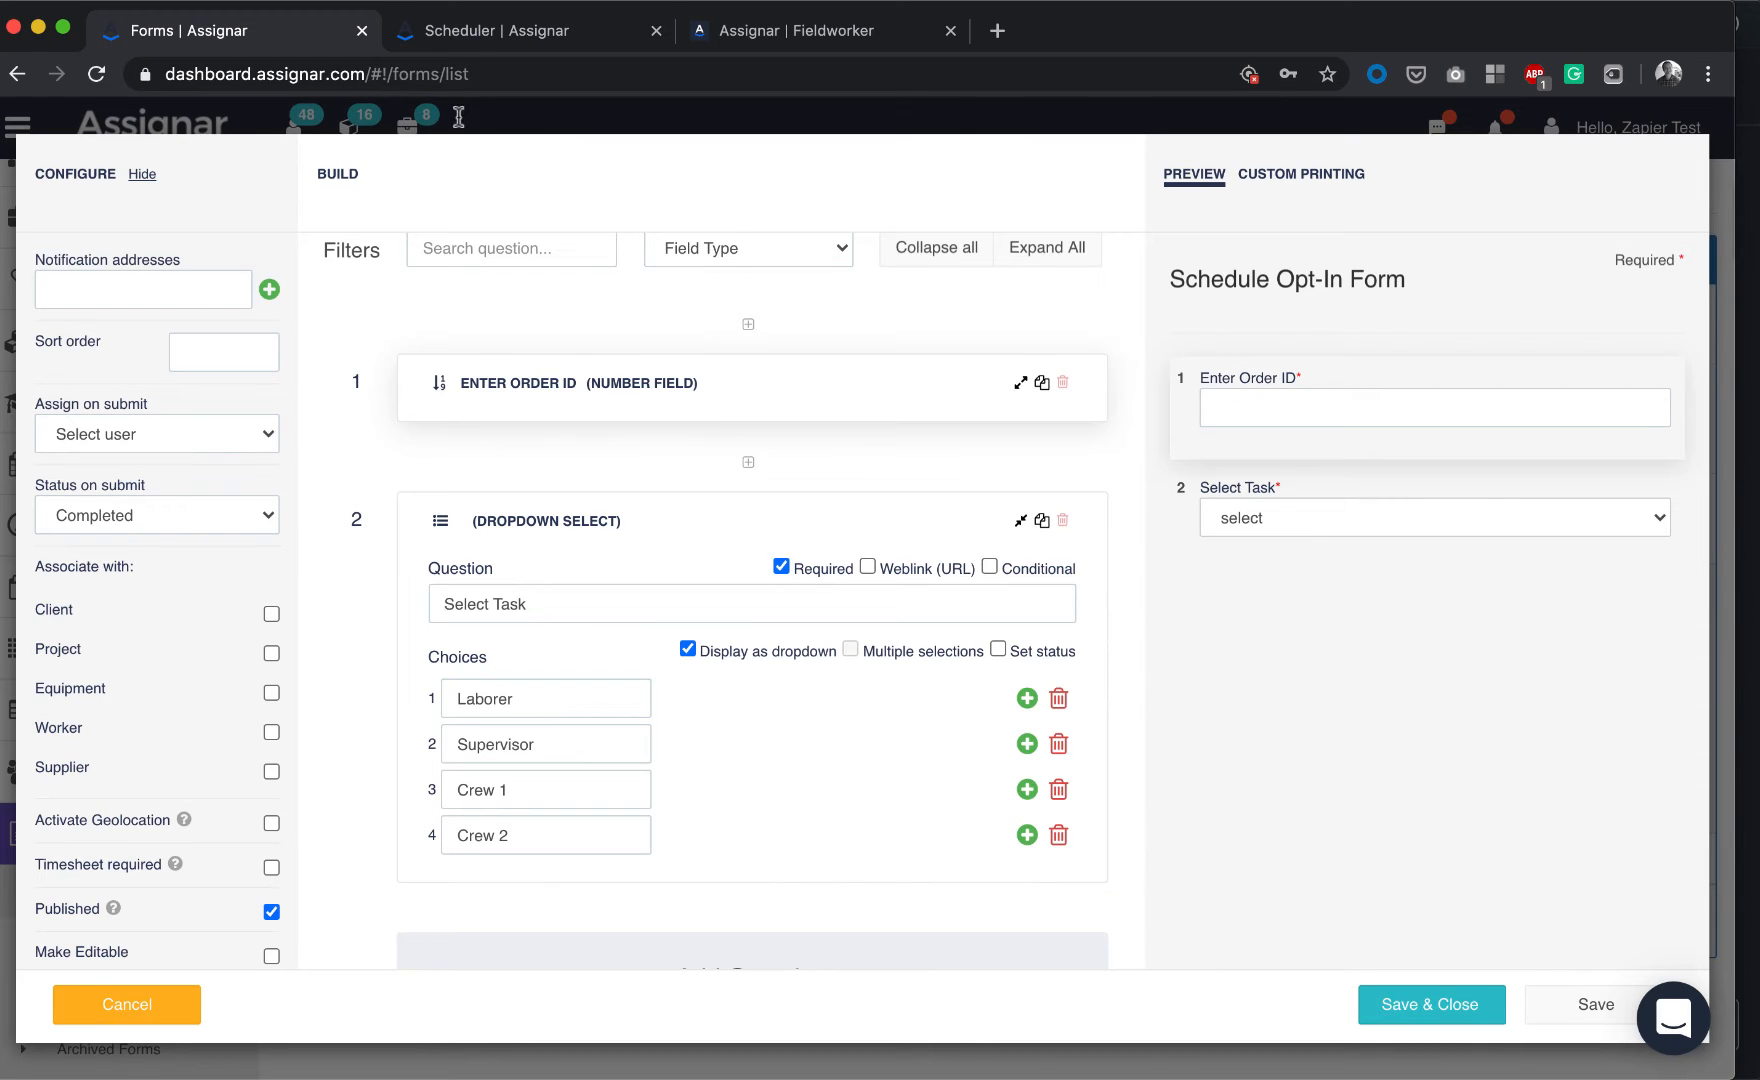
click(470, 31)
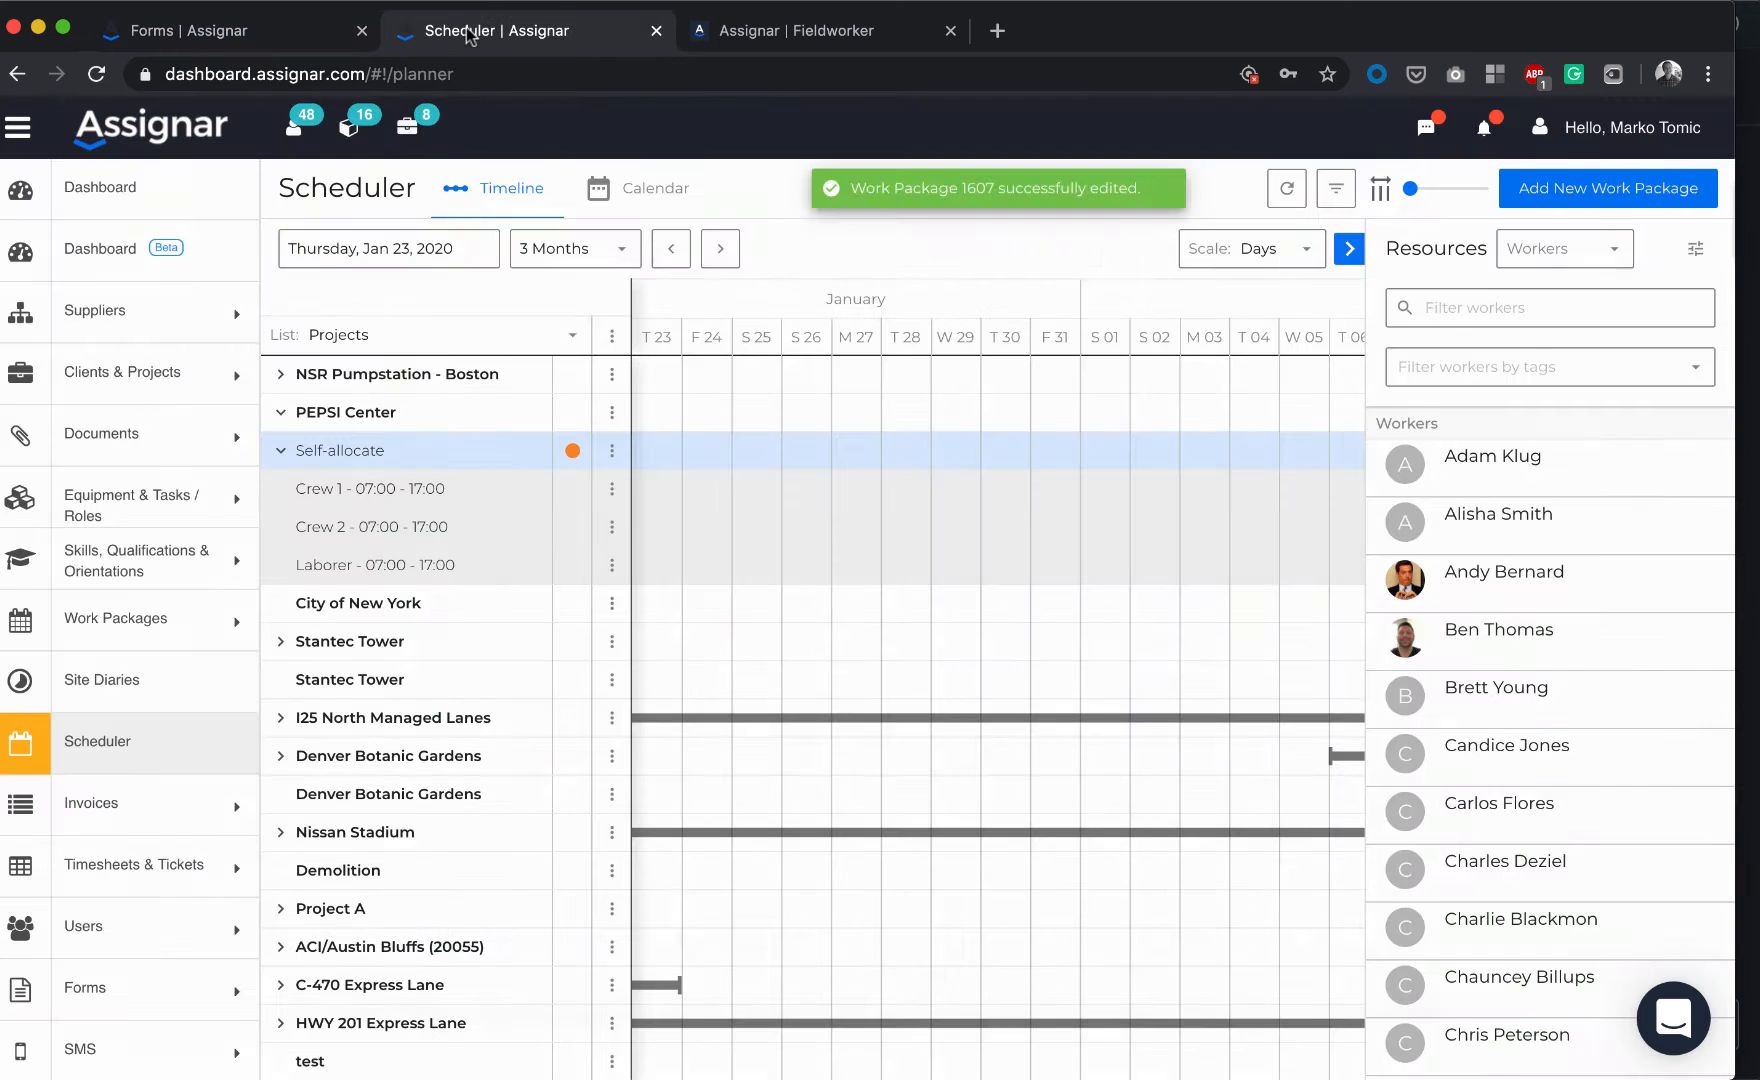
click(612, 450)
click(684, 500)
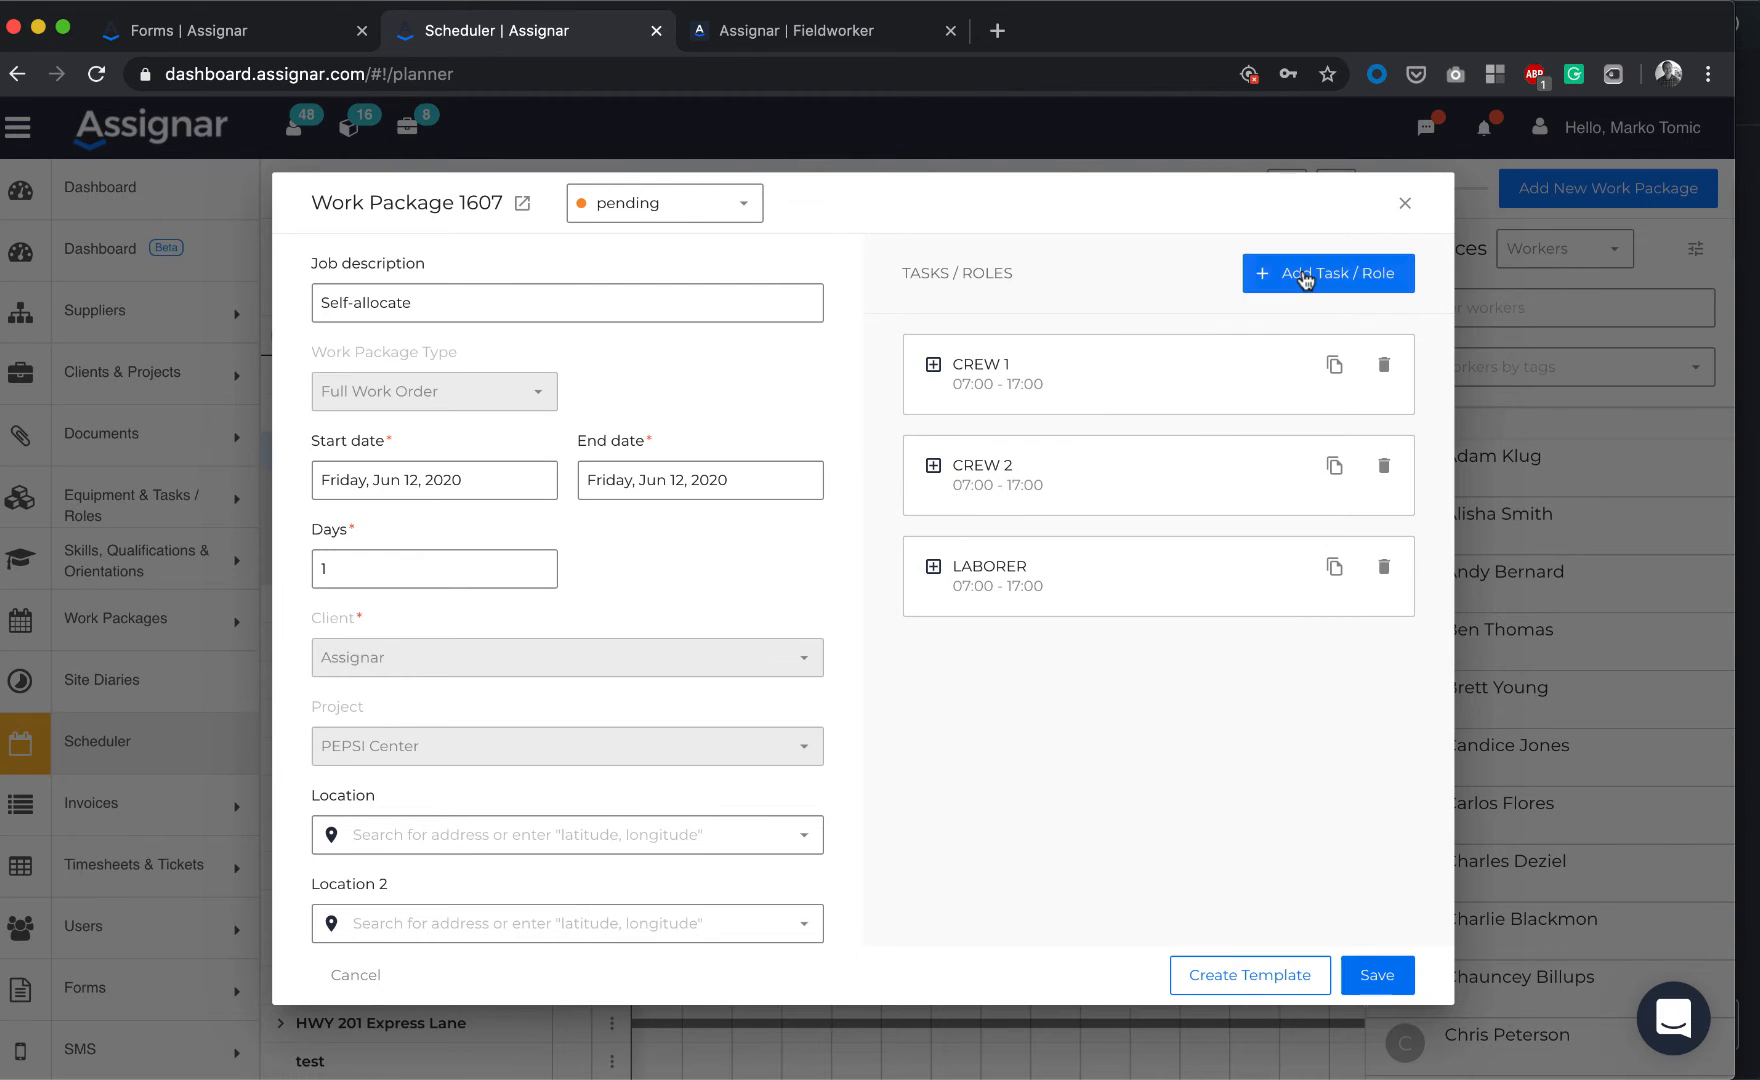
click(1278, 279)
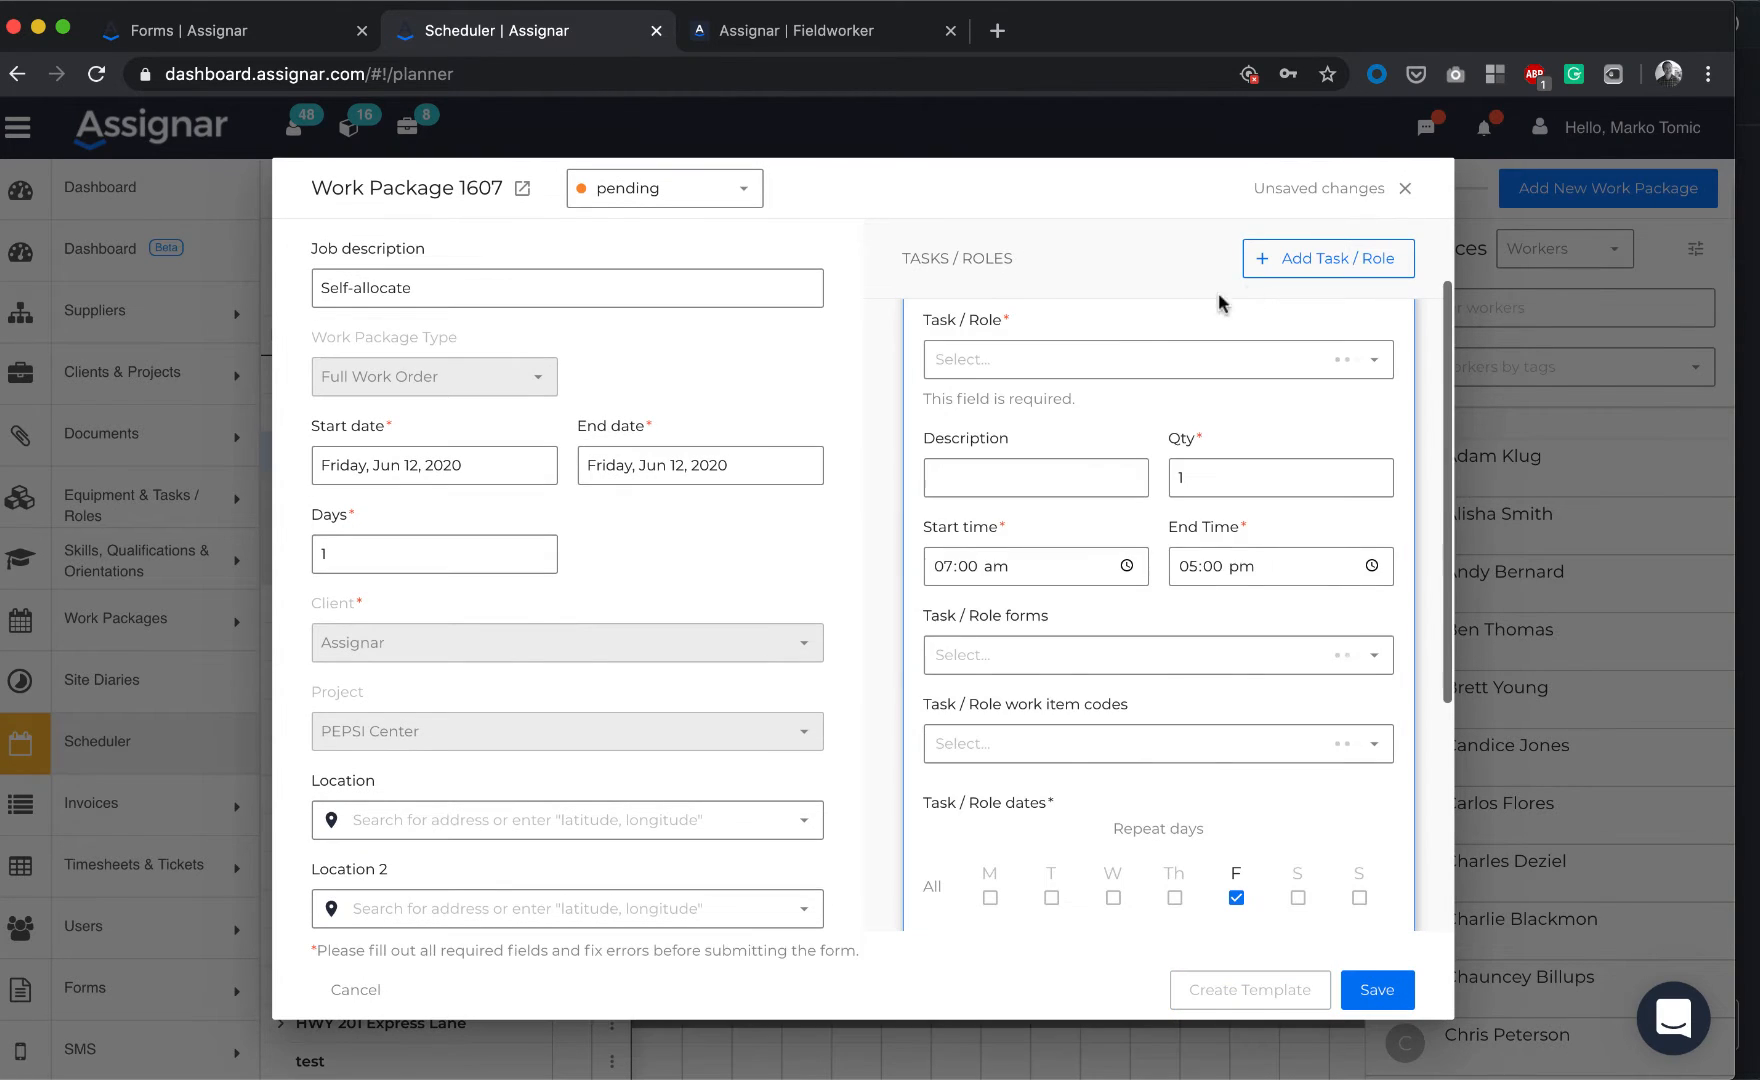
click(1070, 362)
text(supervis)
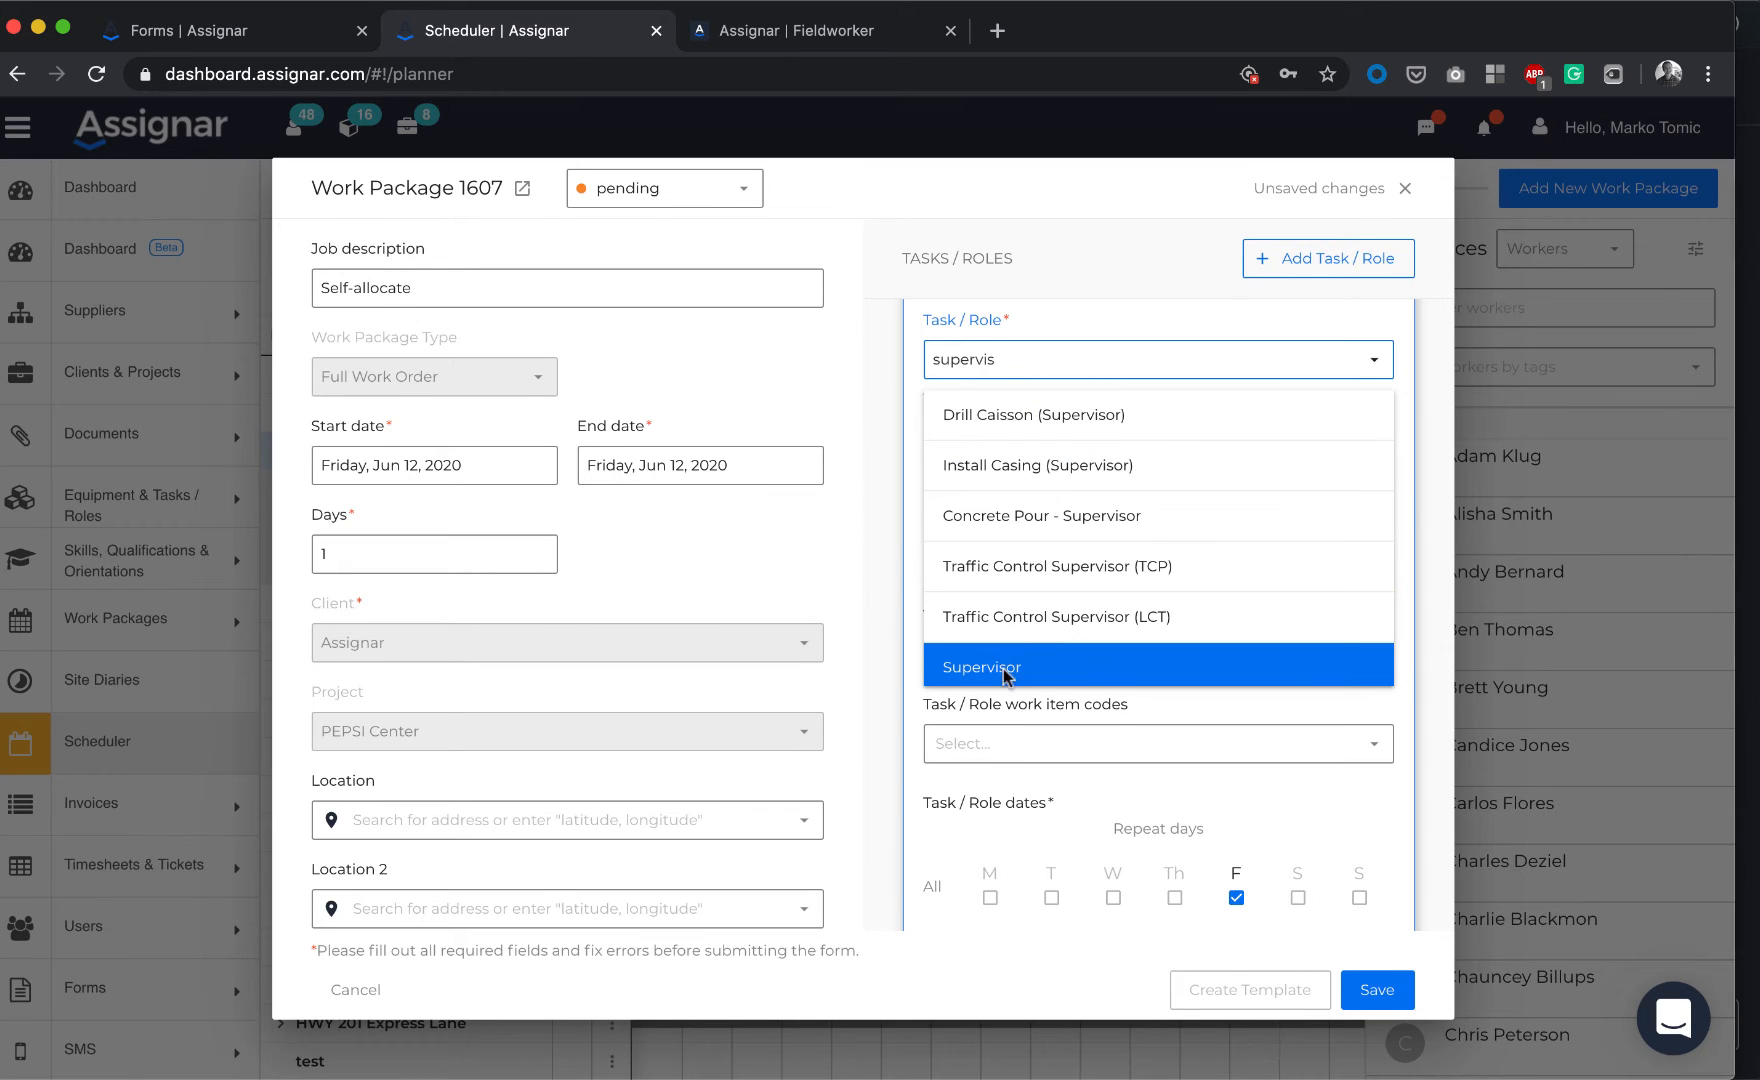
click(1005, 676)
scroll(1250, 820, down, 4)
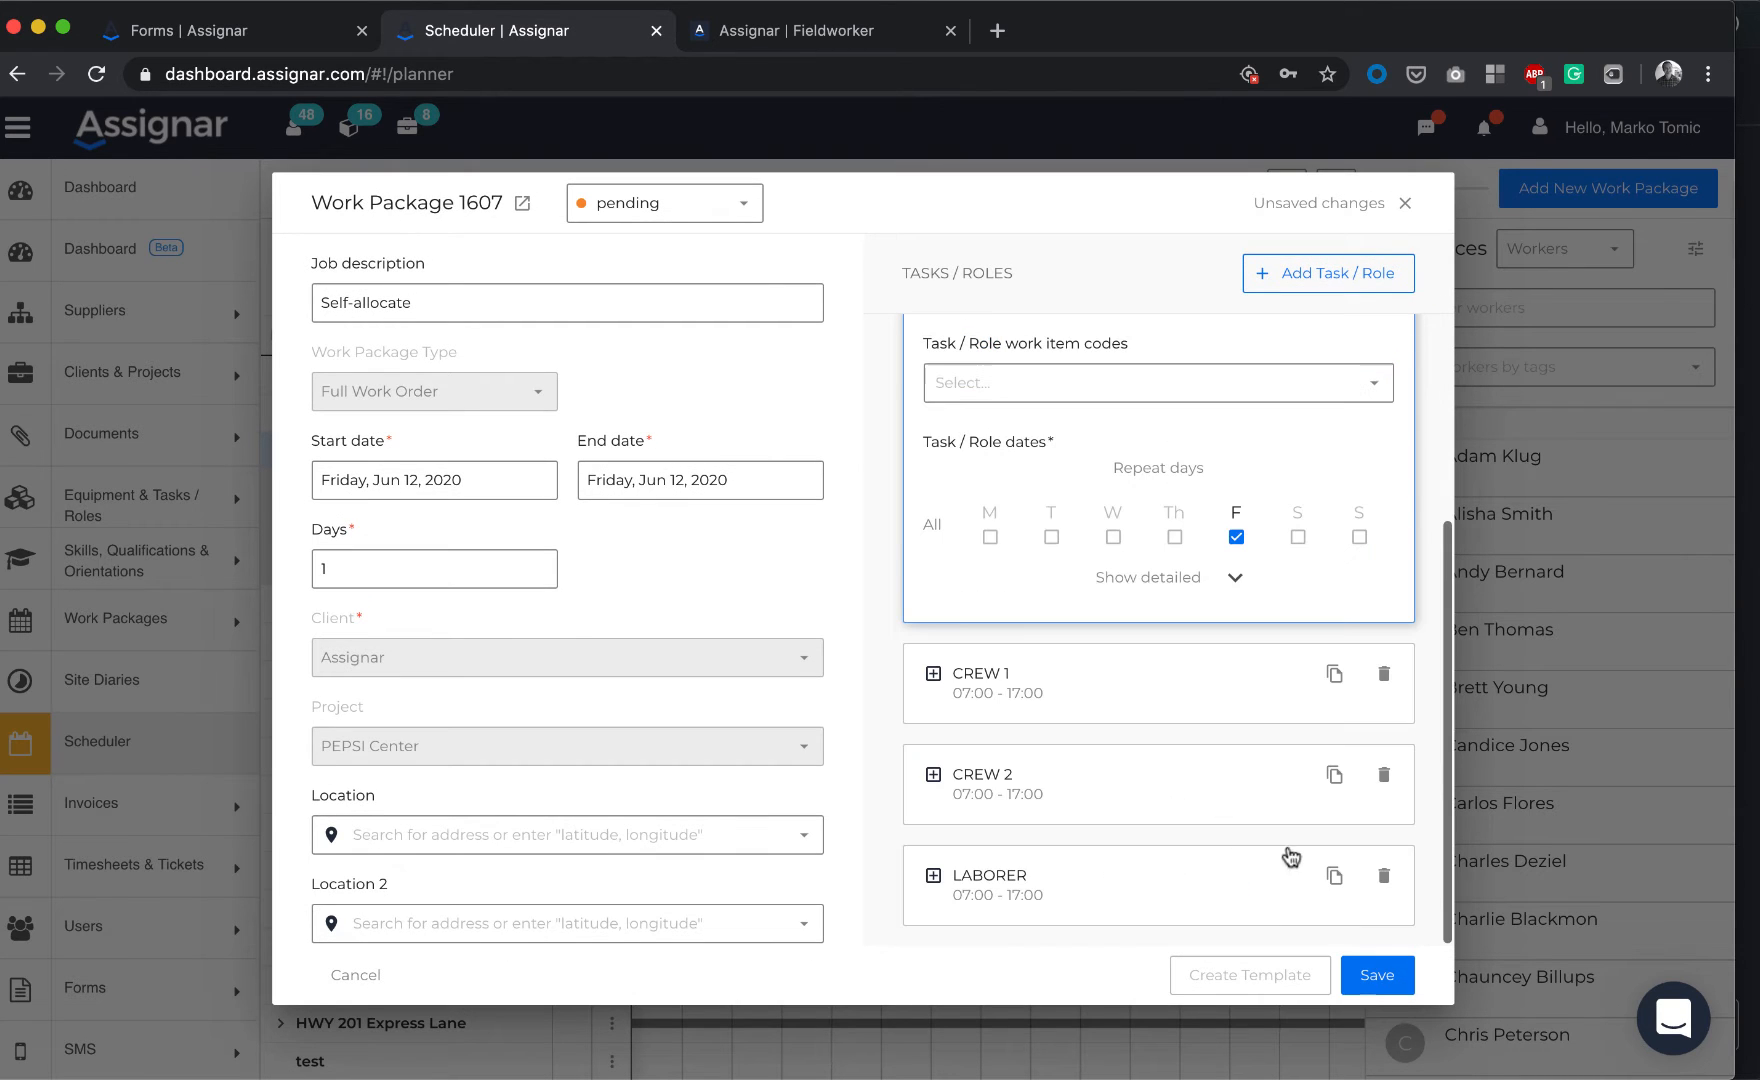
click(1378, 970)
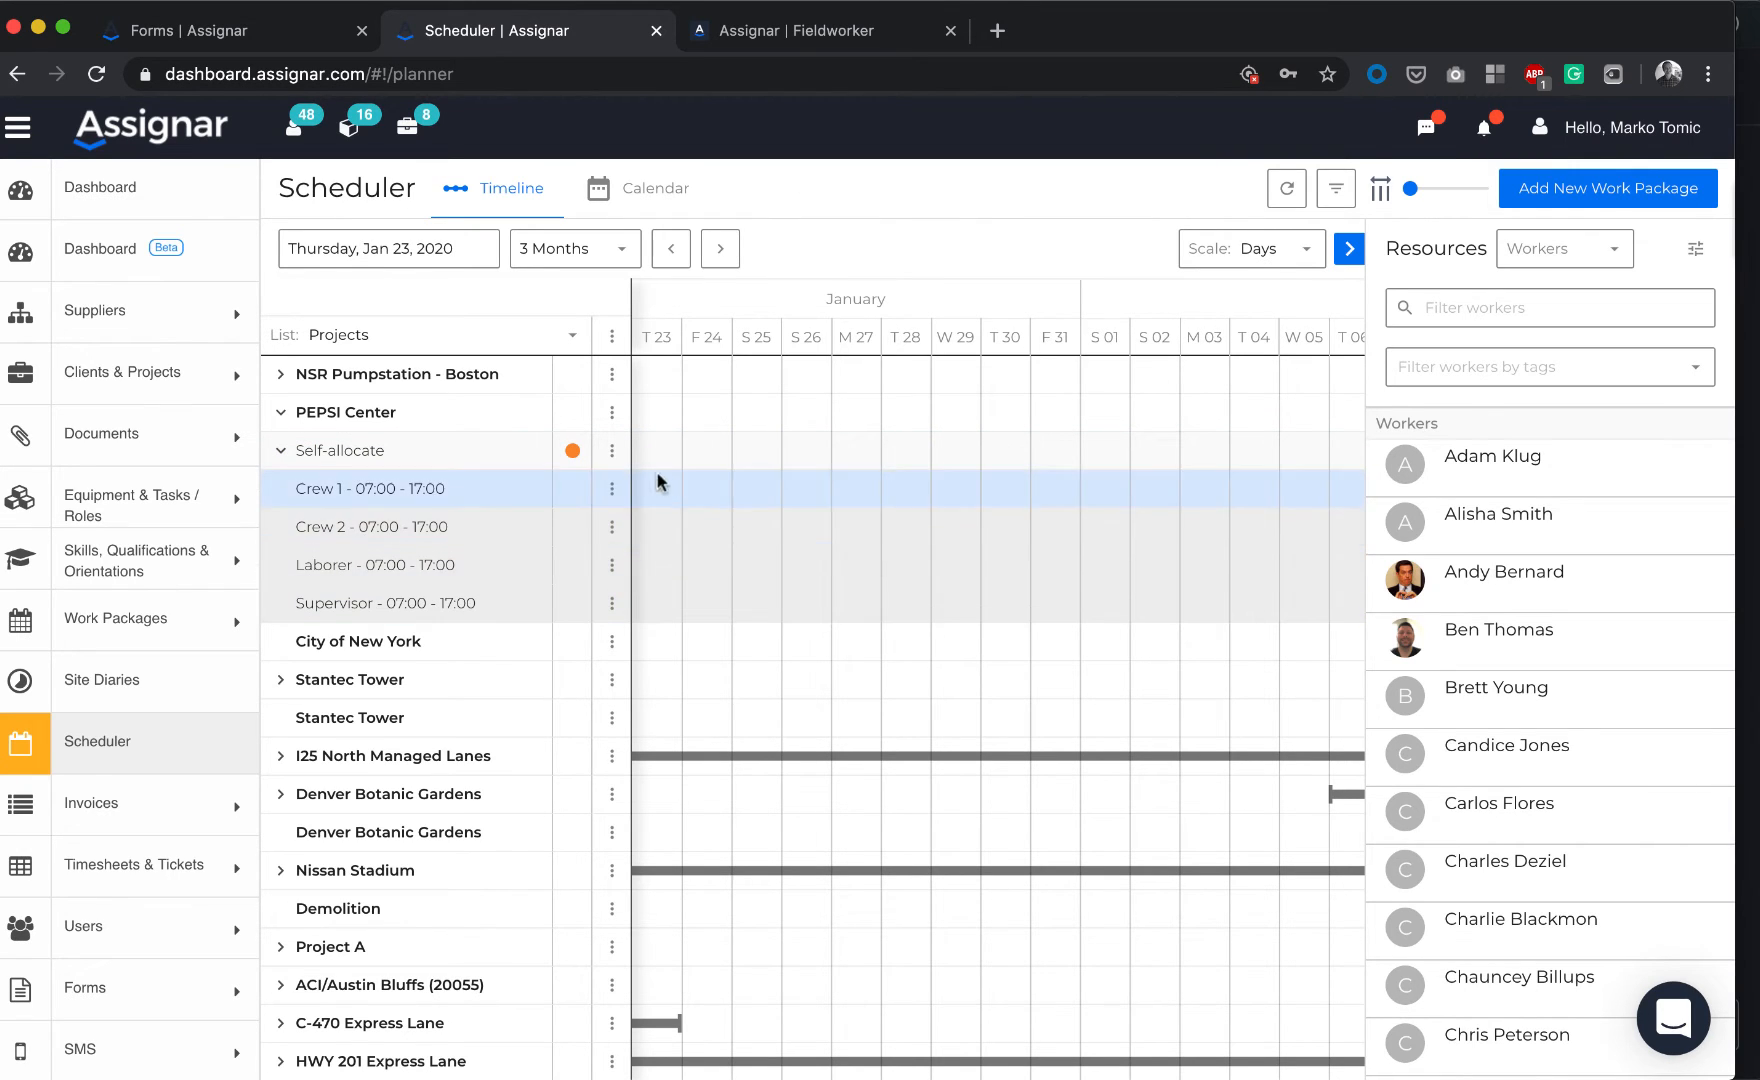
Change the Self-allocate work package's status to Confirmed
click(612, 452)
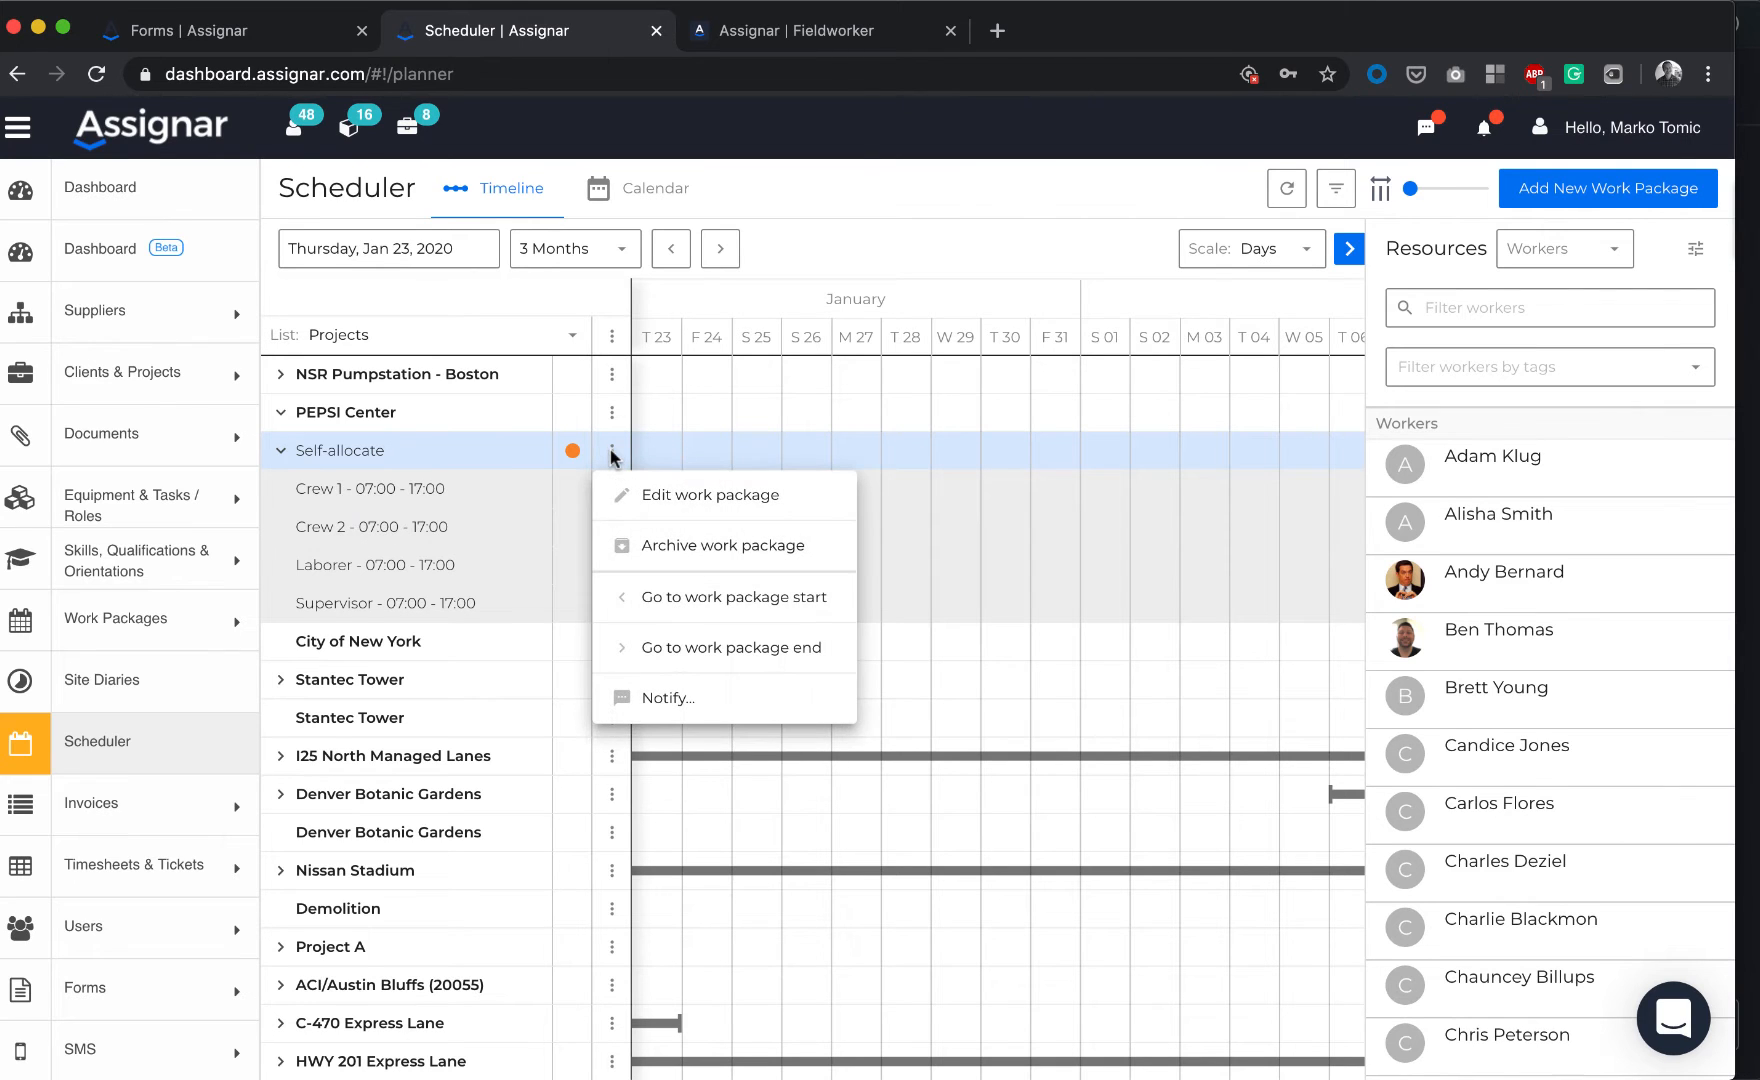
click(576, 452)
click(572, 452)
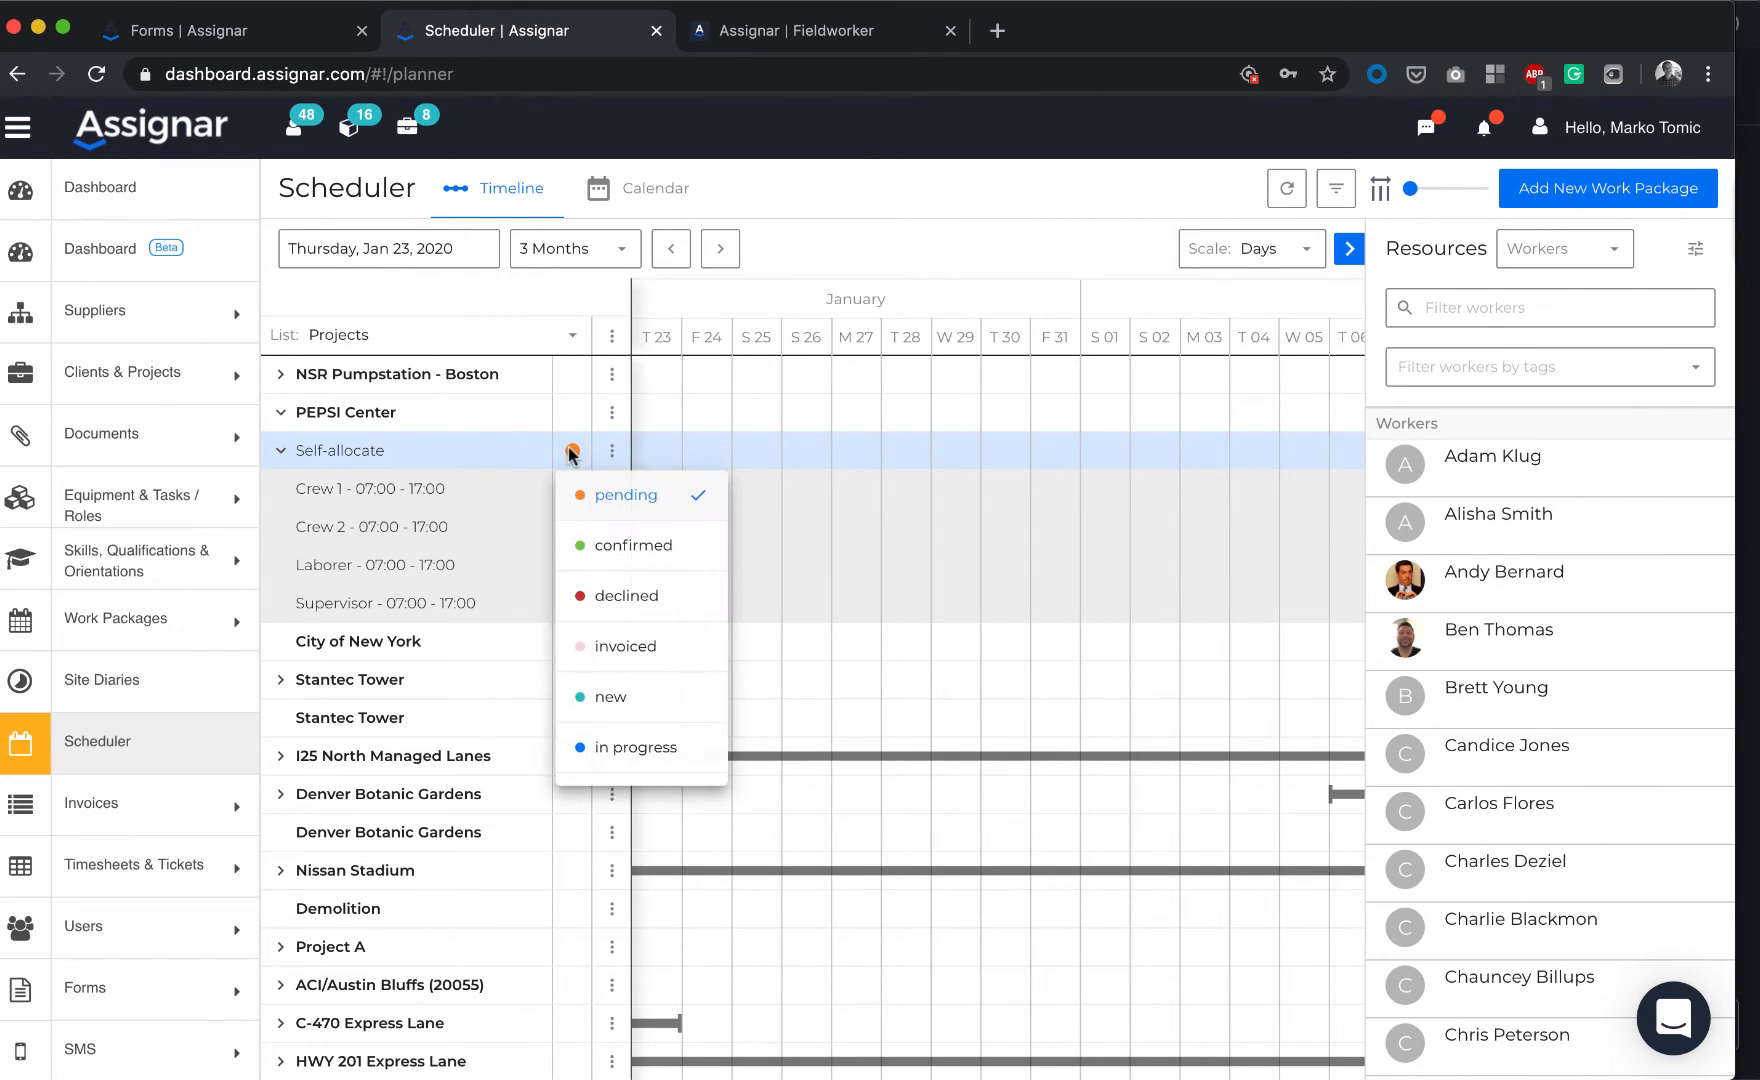
click(600, 550)
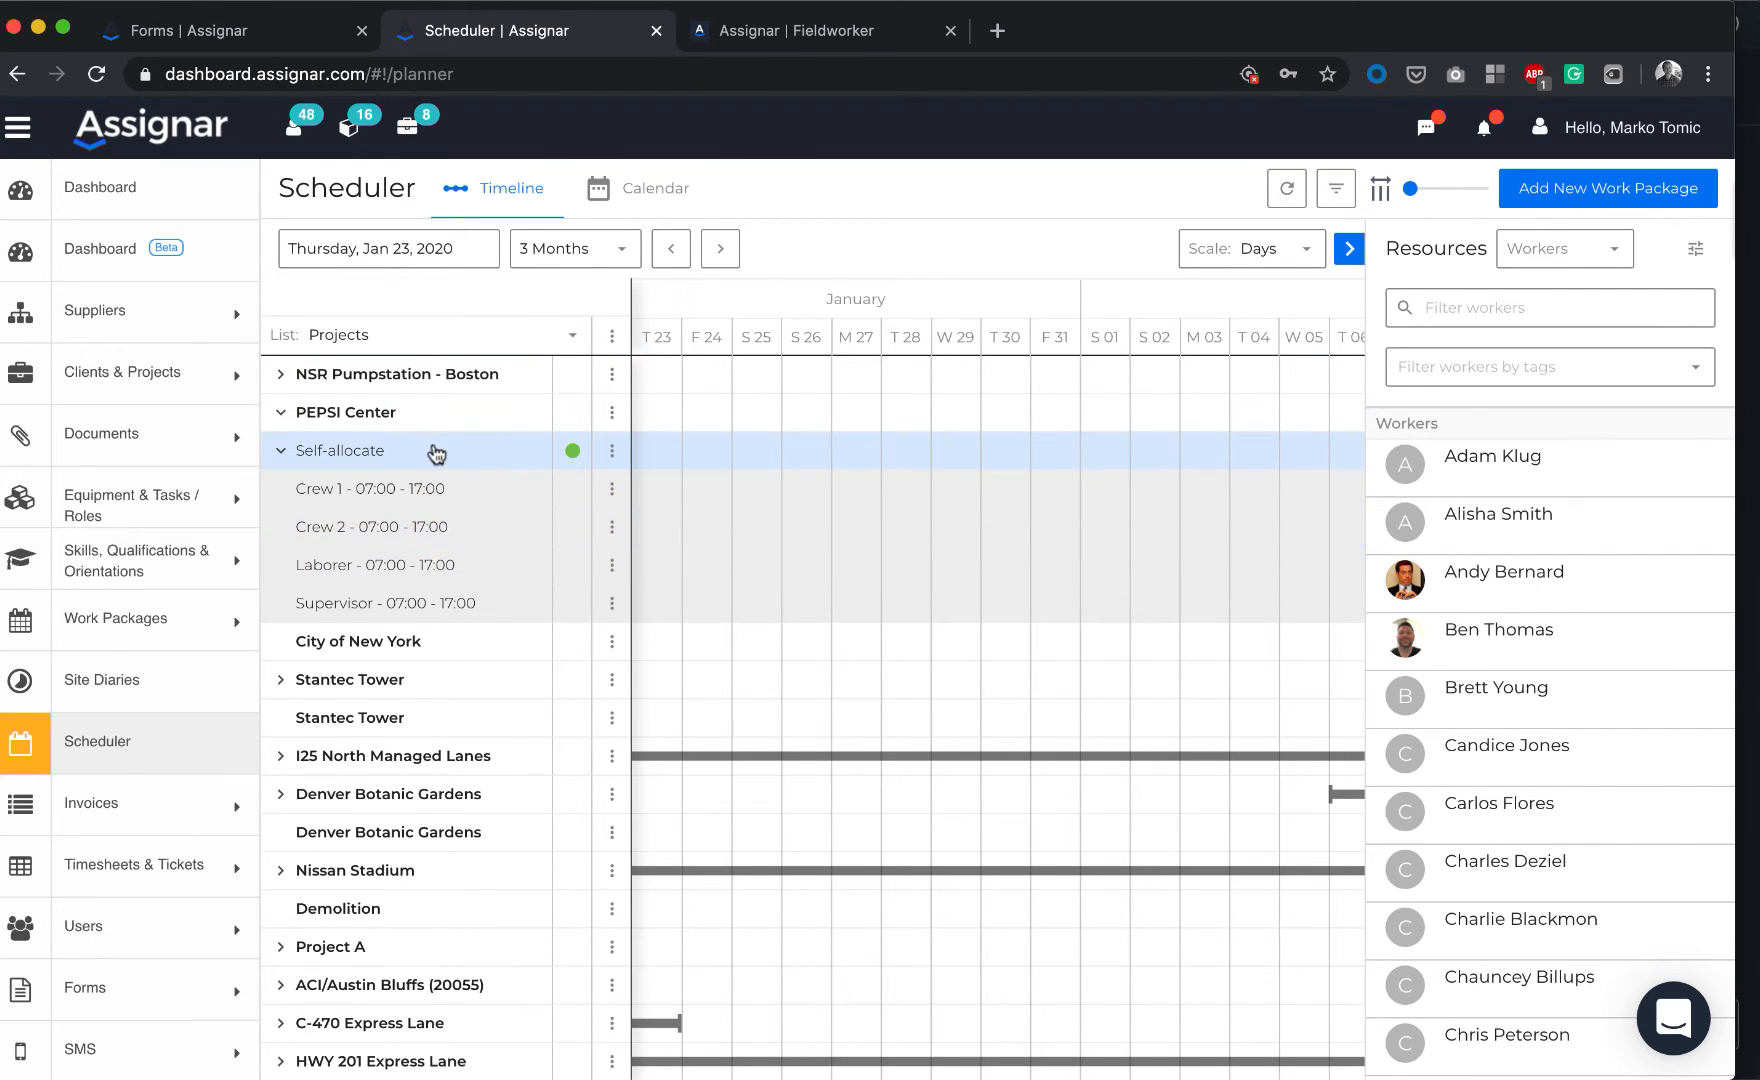
Review Work Package 1607's four roles, then move over to the Fieldworker app
click(610, 456)
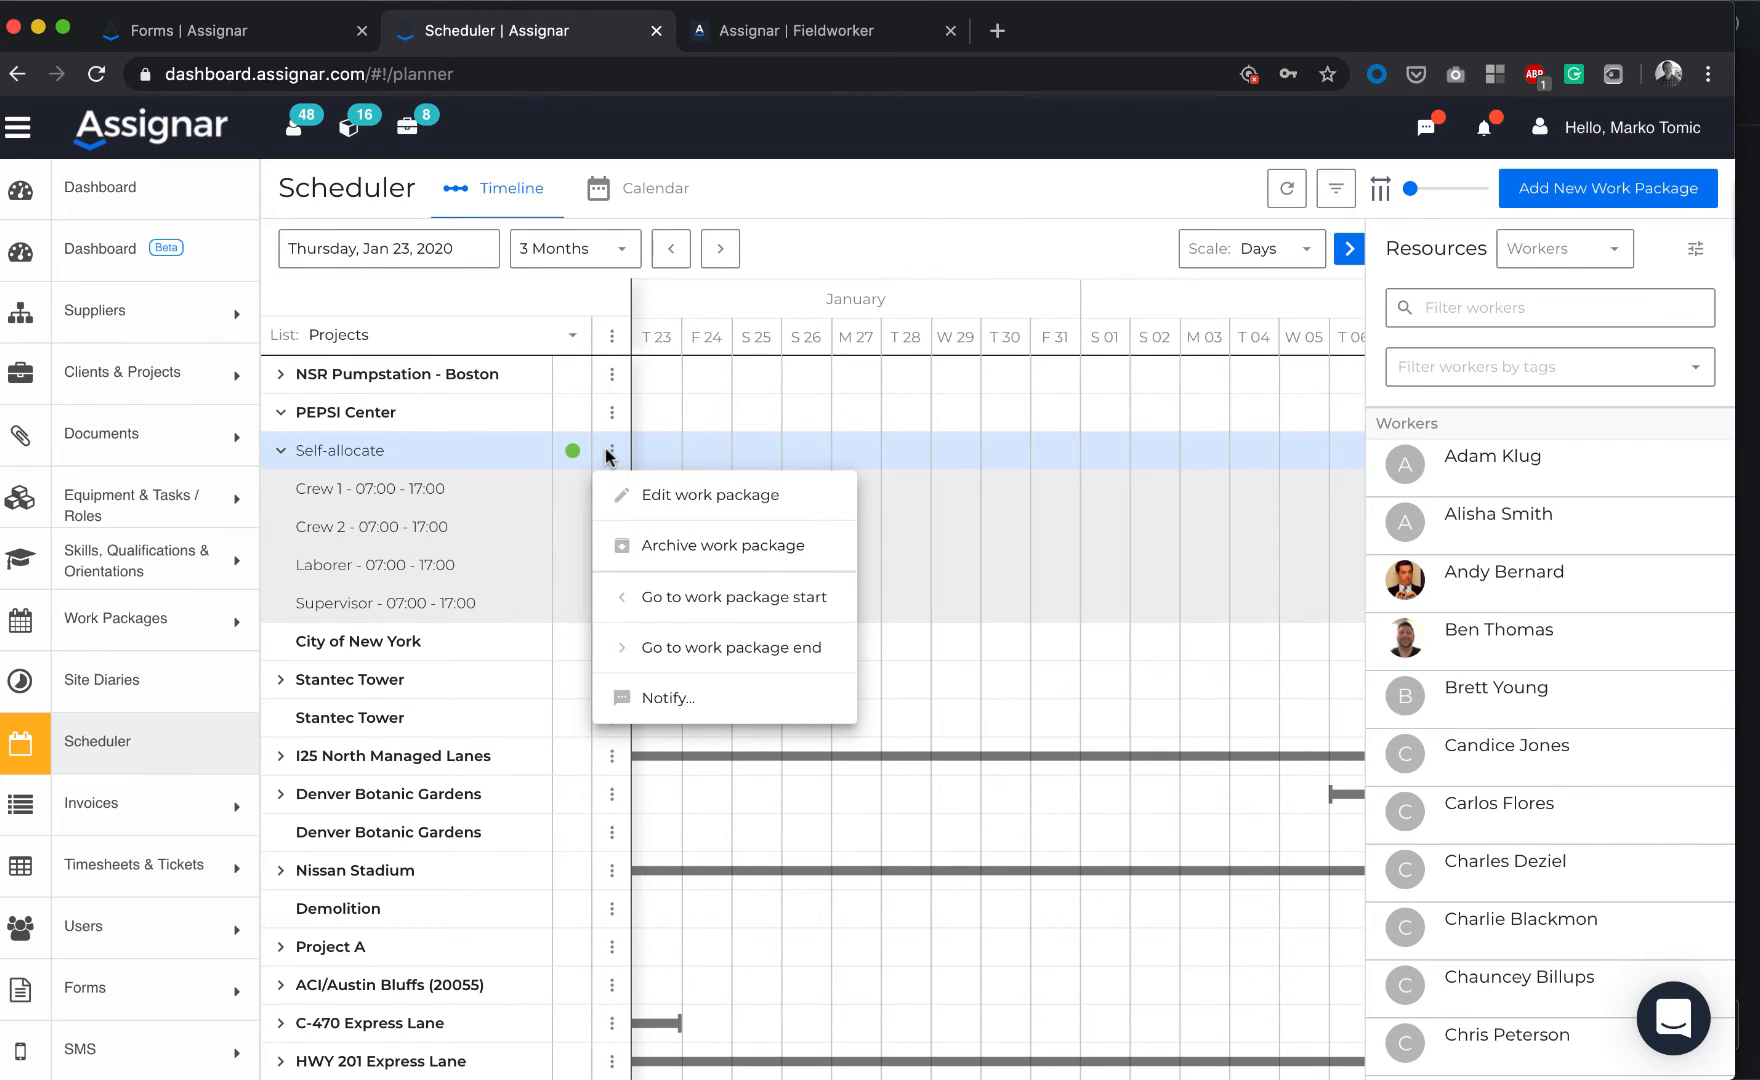
click(680, 491)
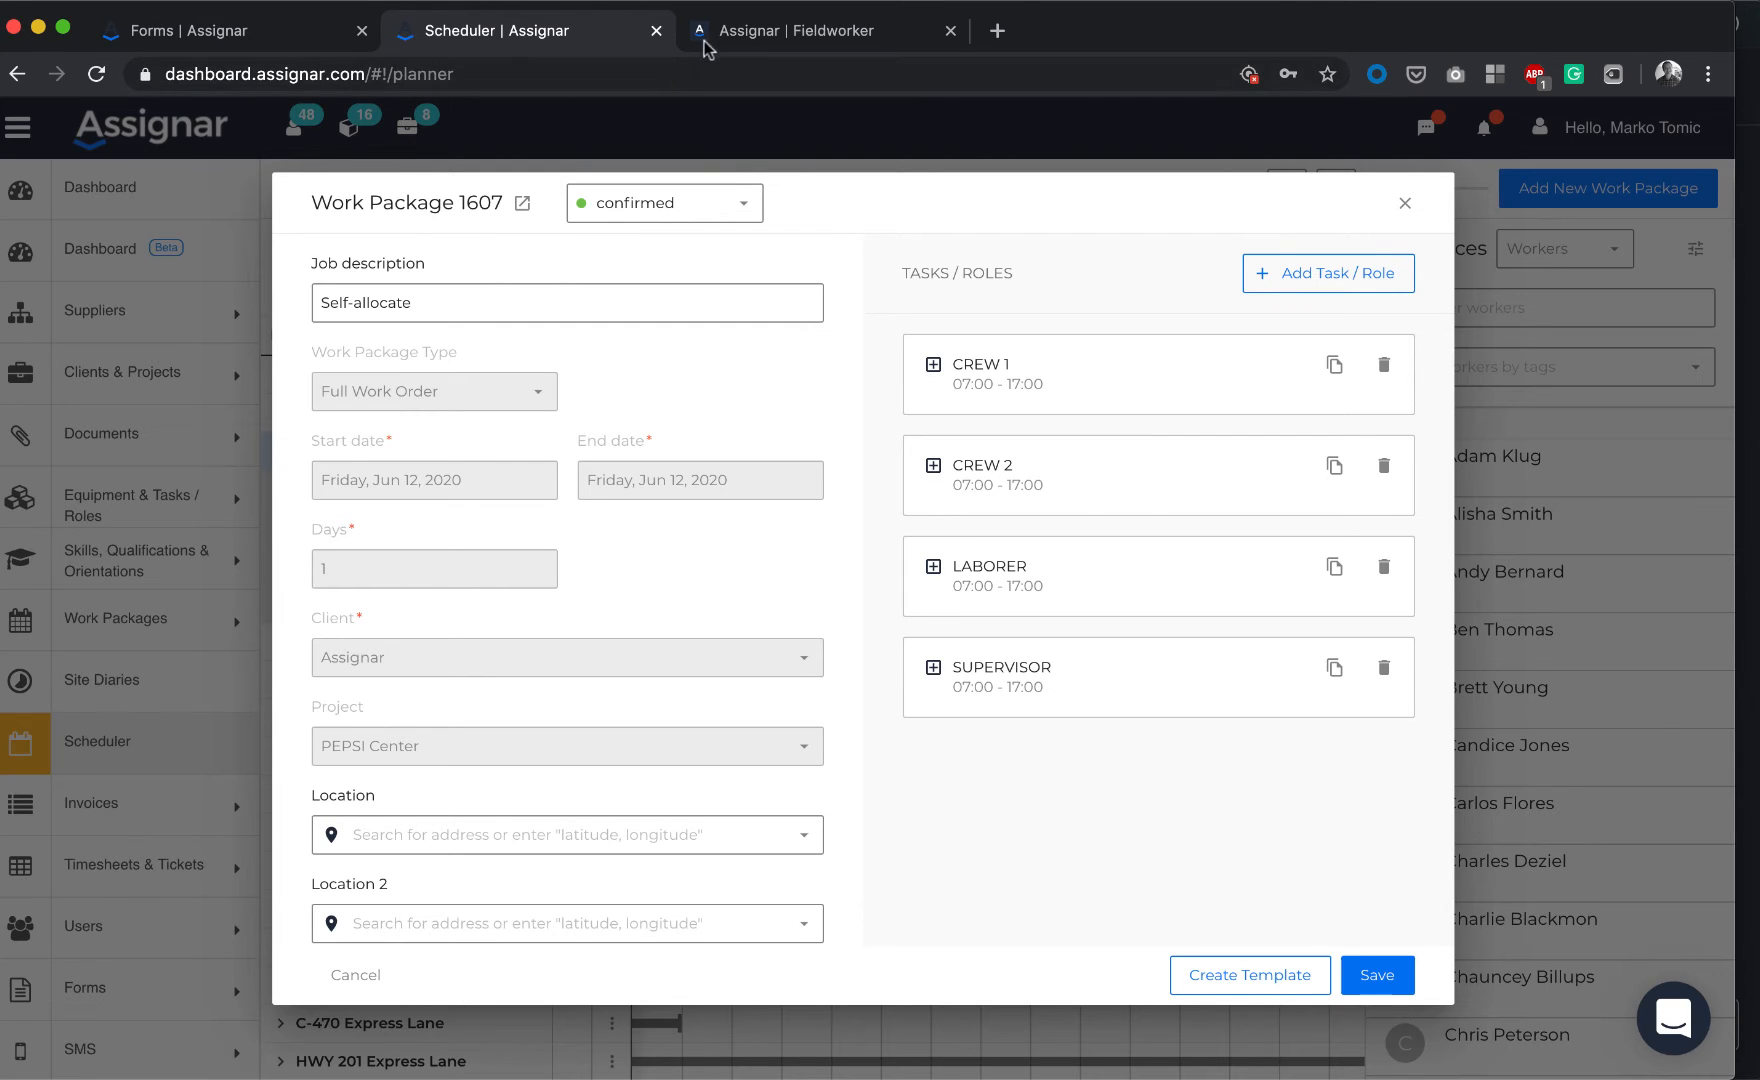
click(230, 30)
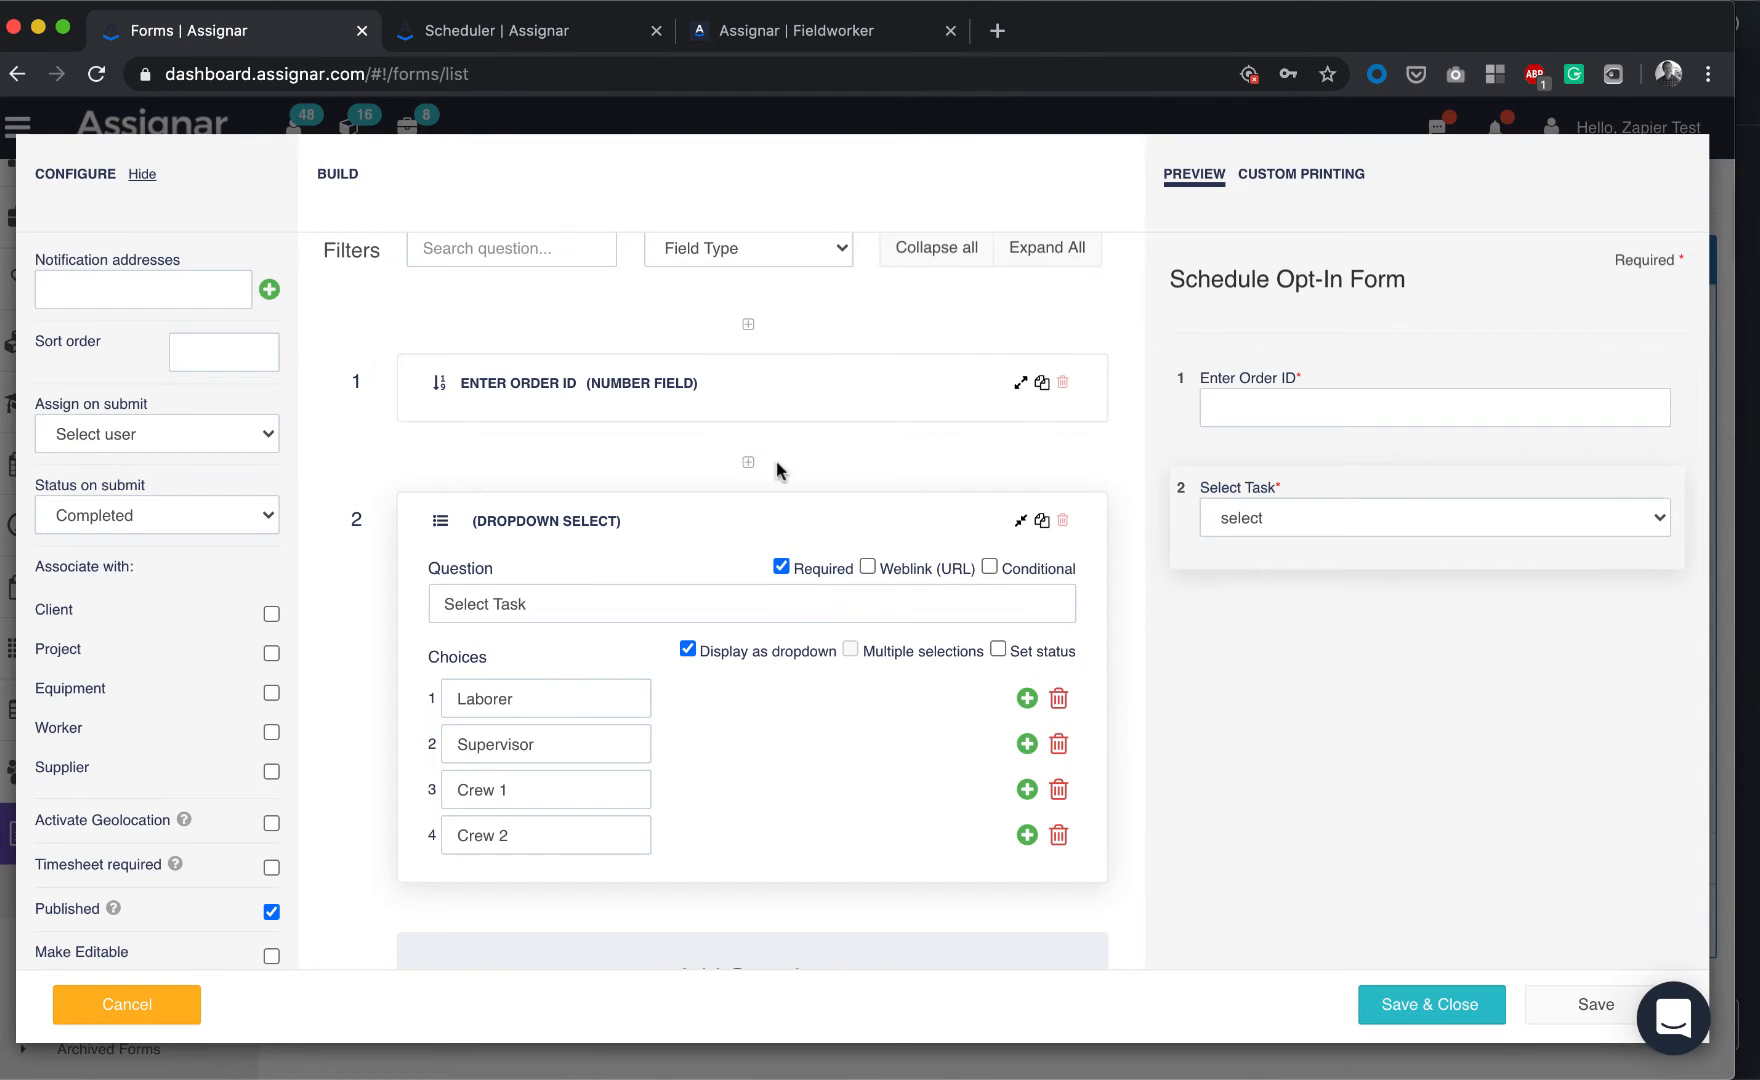
click(880, 32)
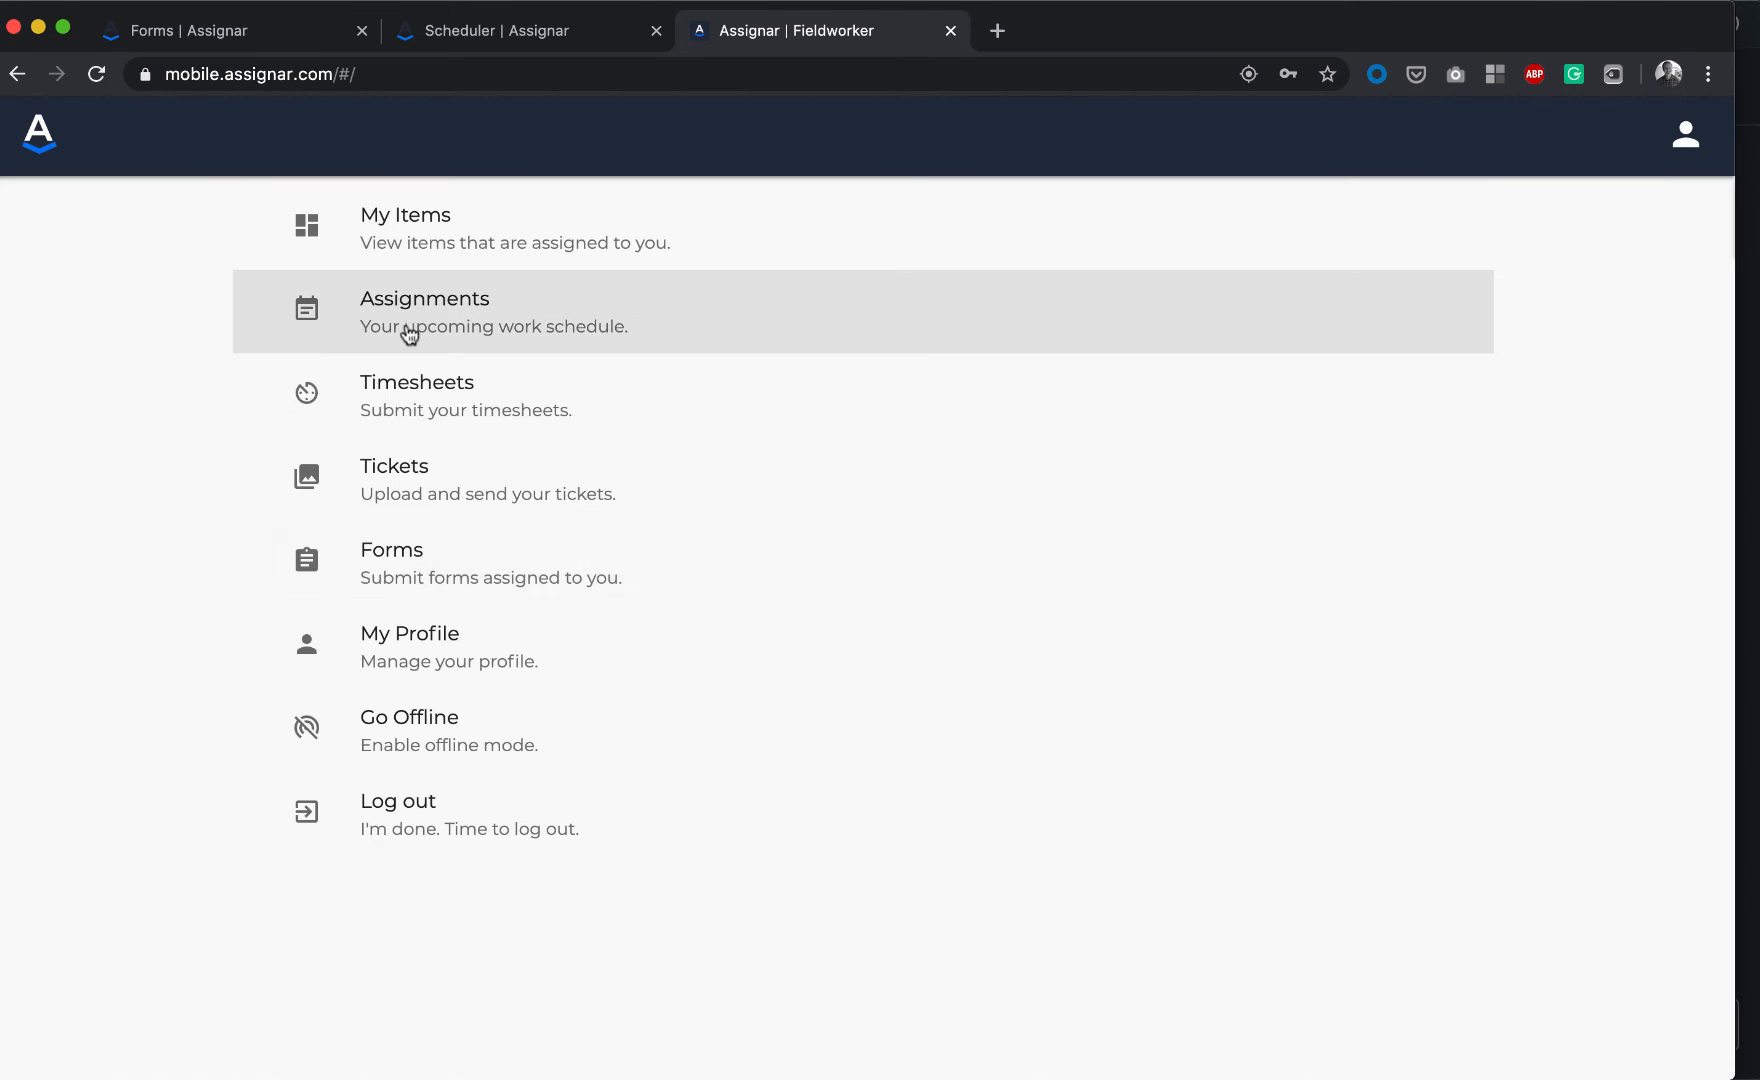
Check Assignments, then search Forms for 'opt' and open the Schedule Opt-In Form
click(426, 320)
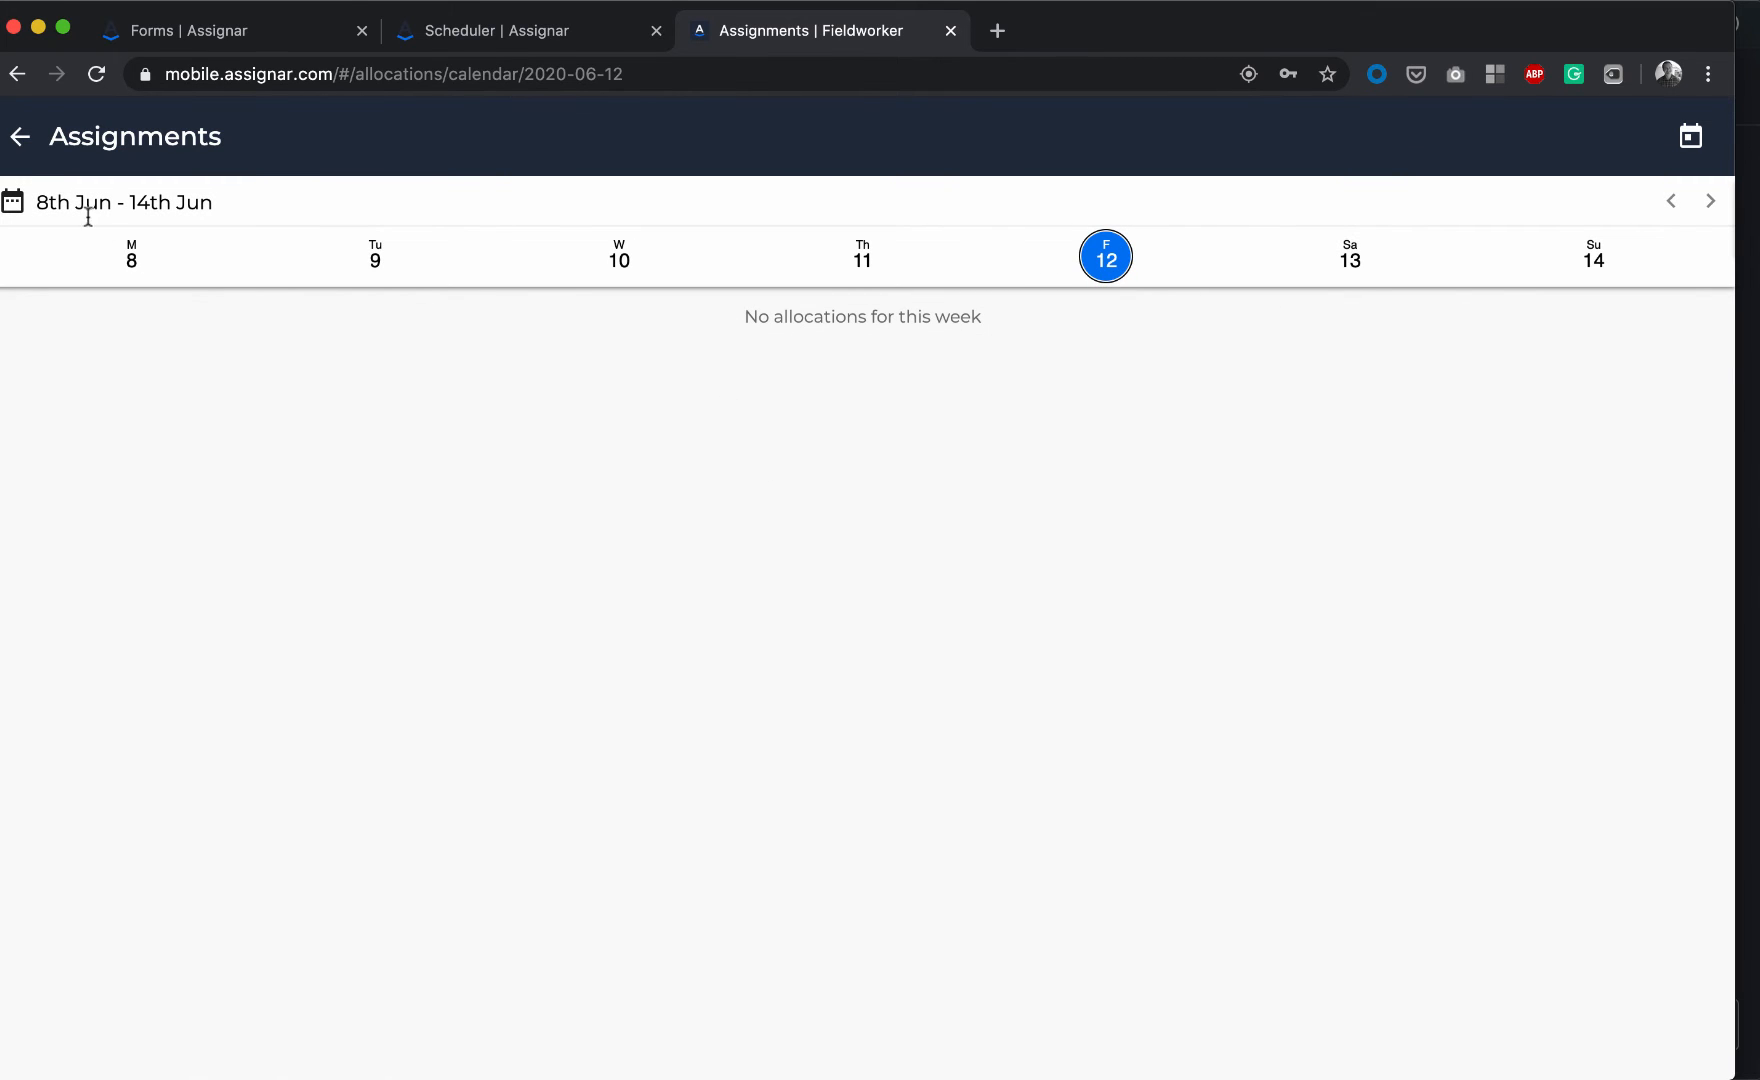
click(21, 152)
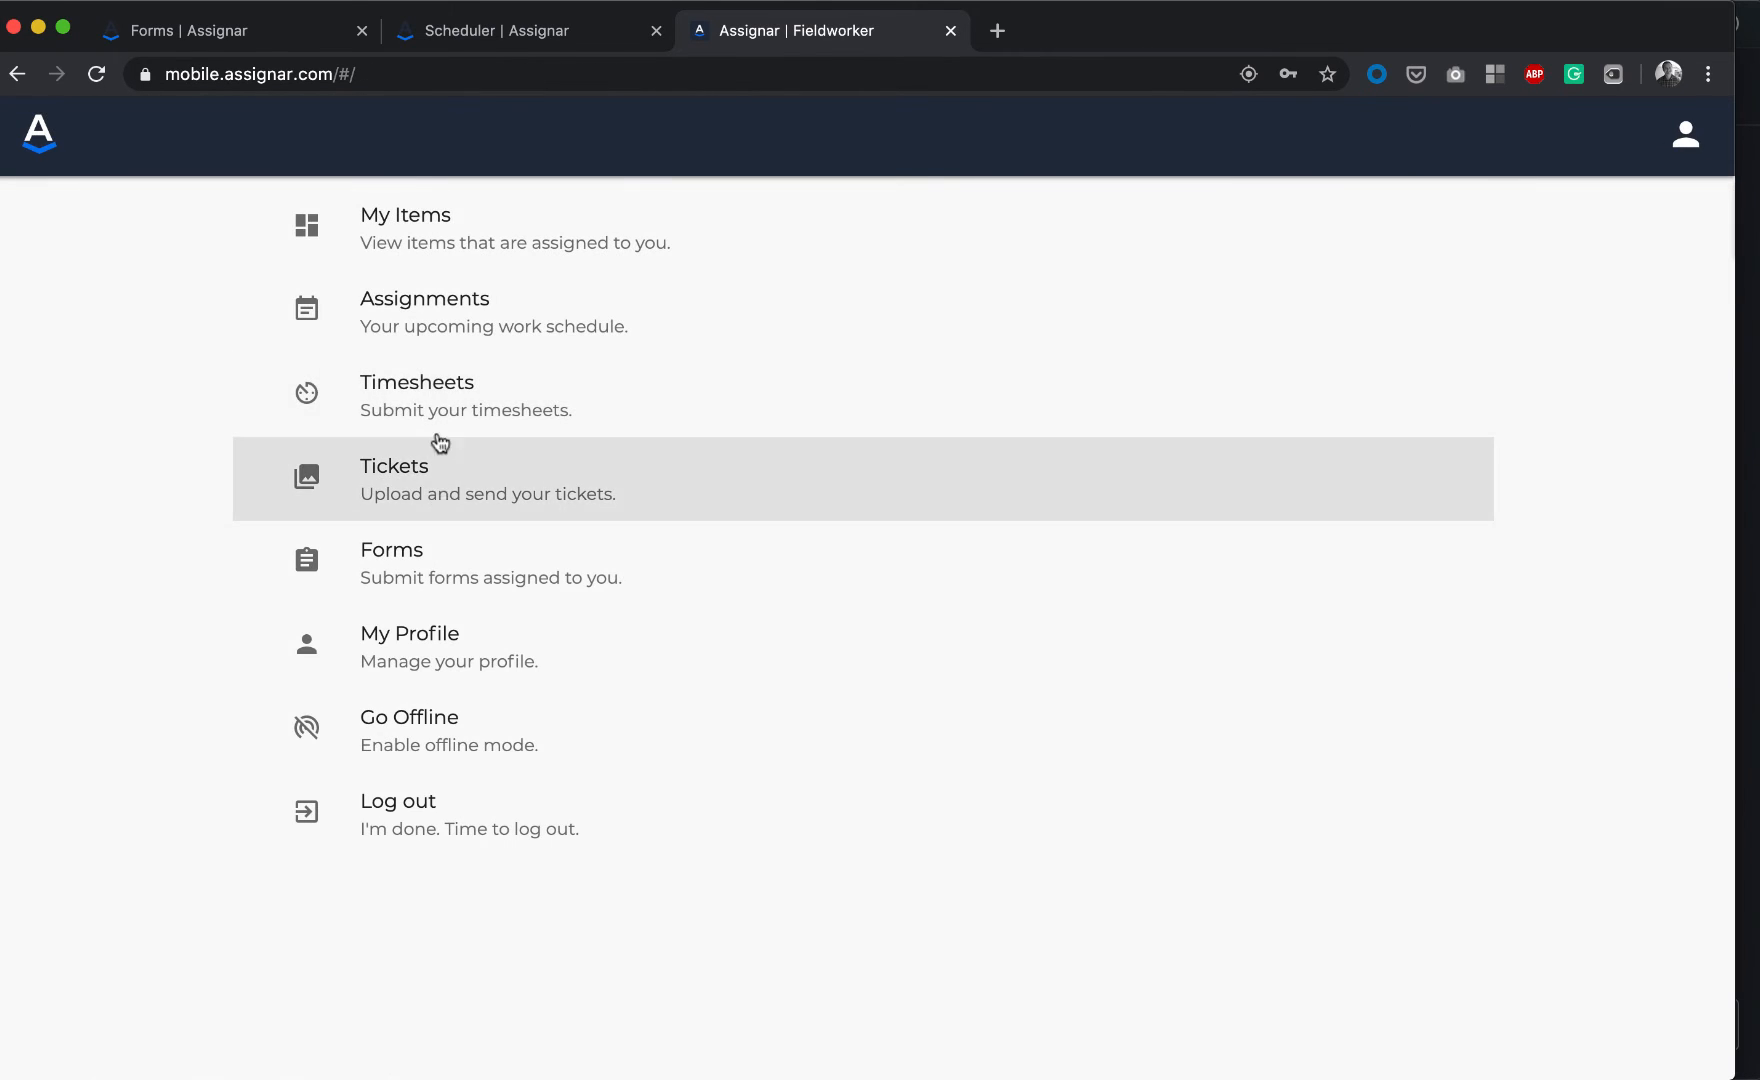
click(403, 558)
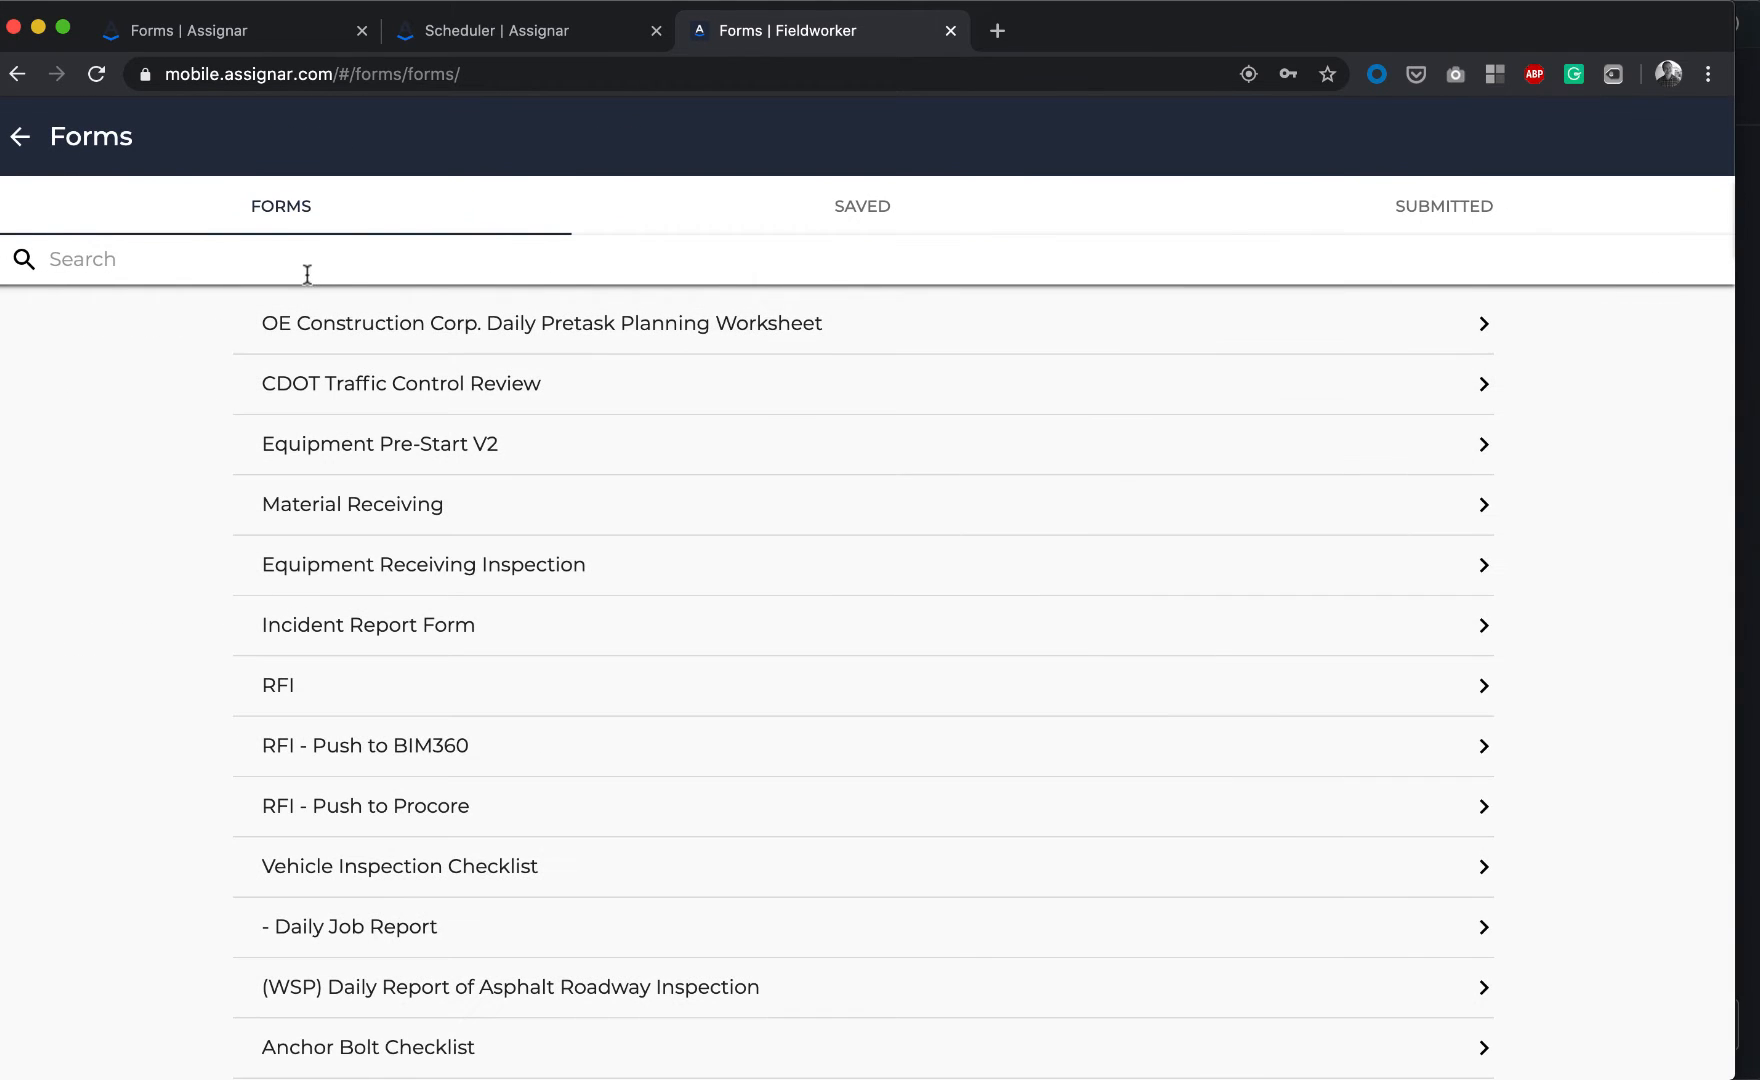
text(self)
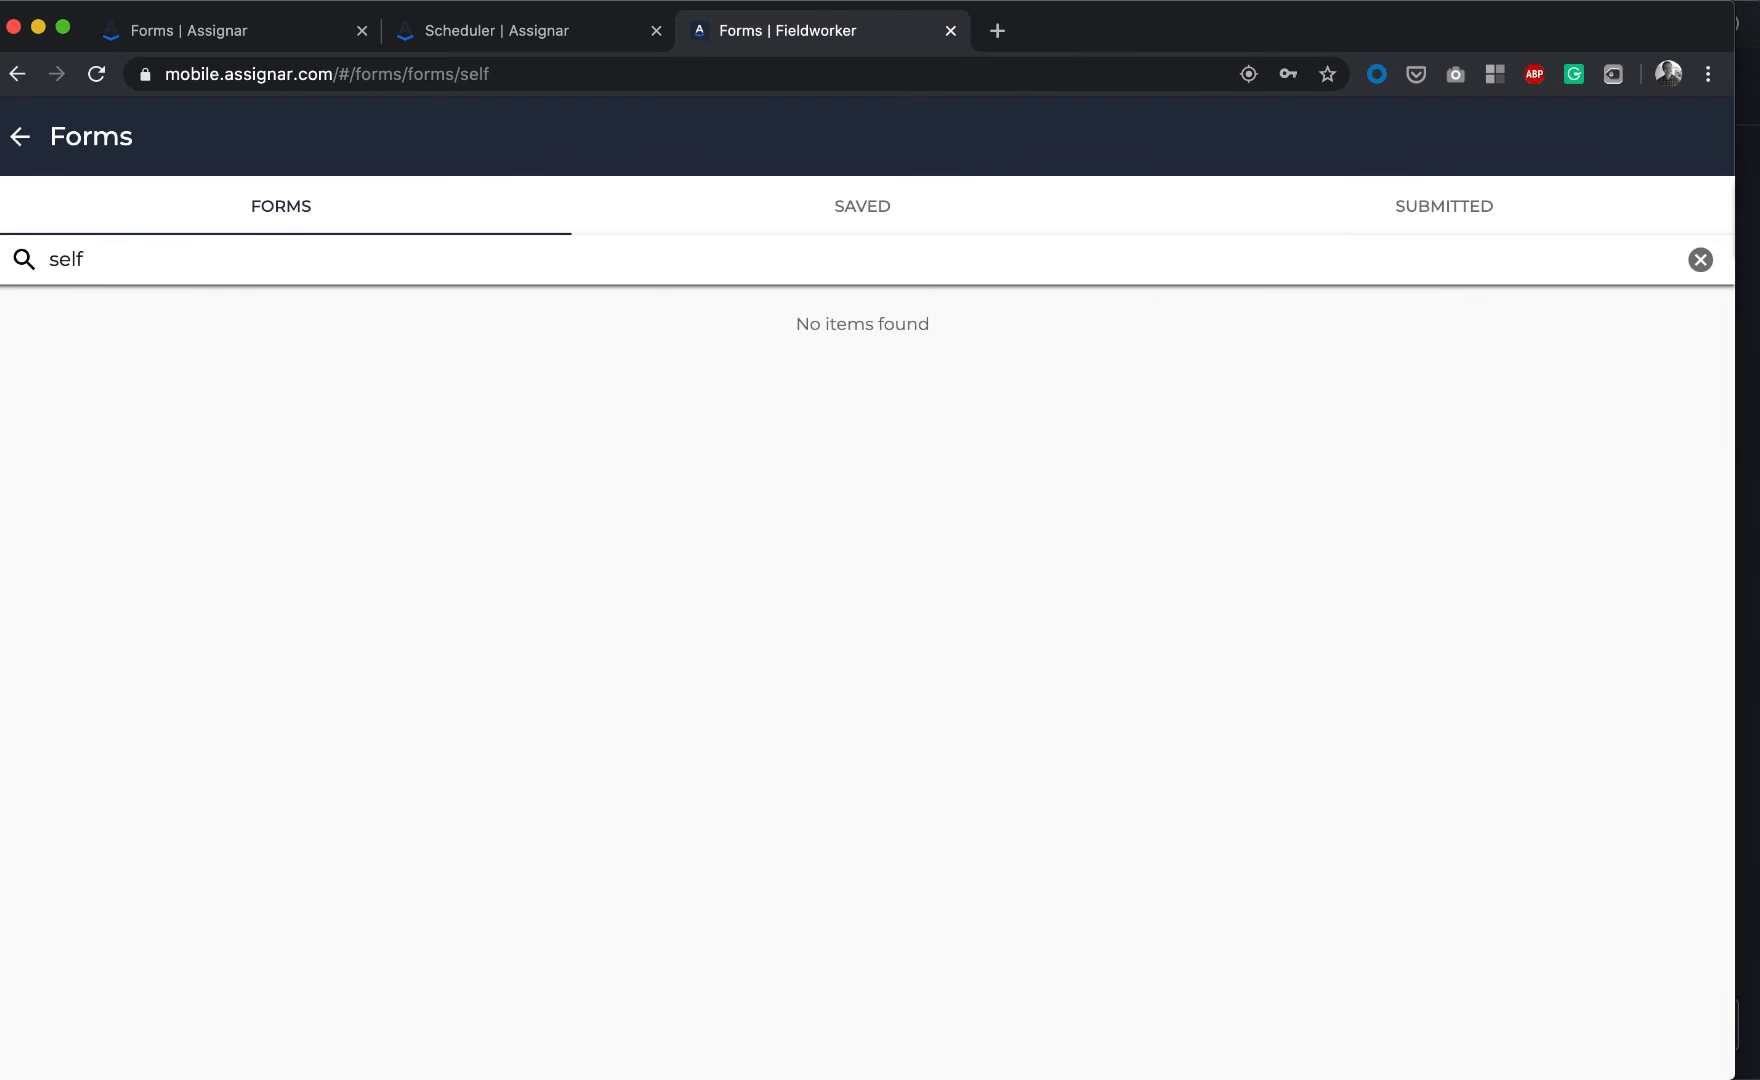
key(BackSpace)
key(BackSpace)
key(BackSpace)
key(BackSpace)
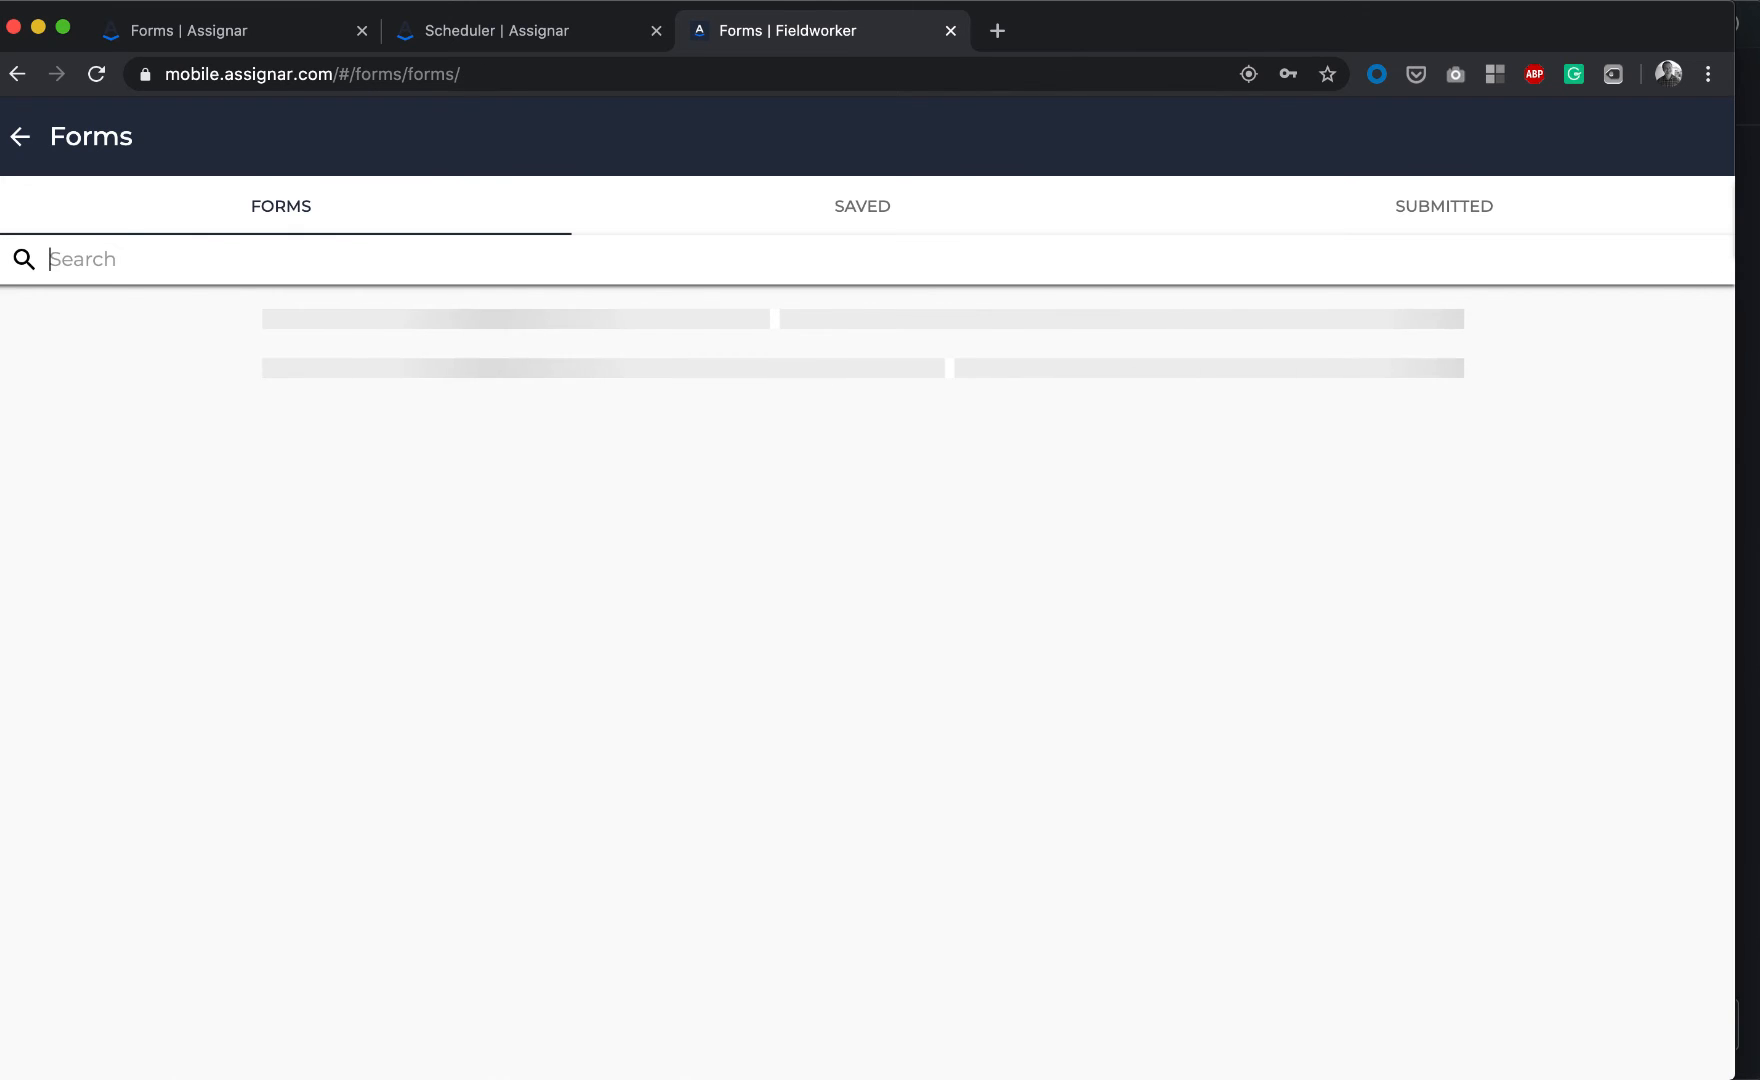
text(opt)
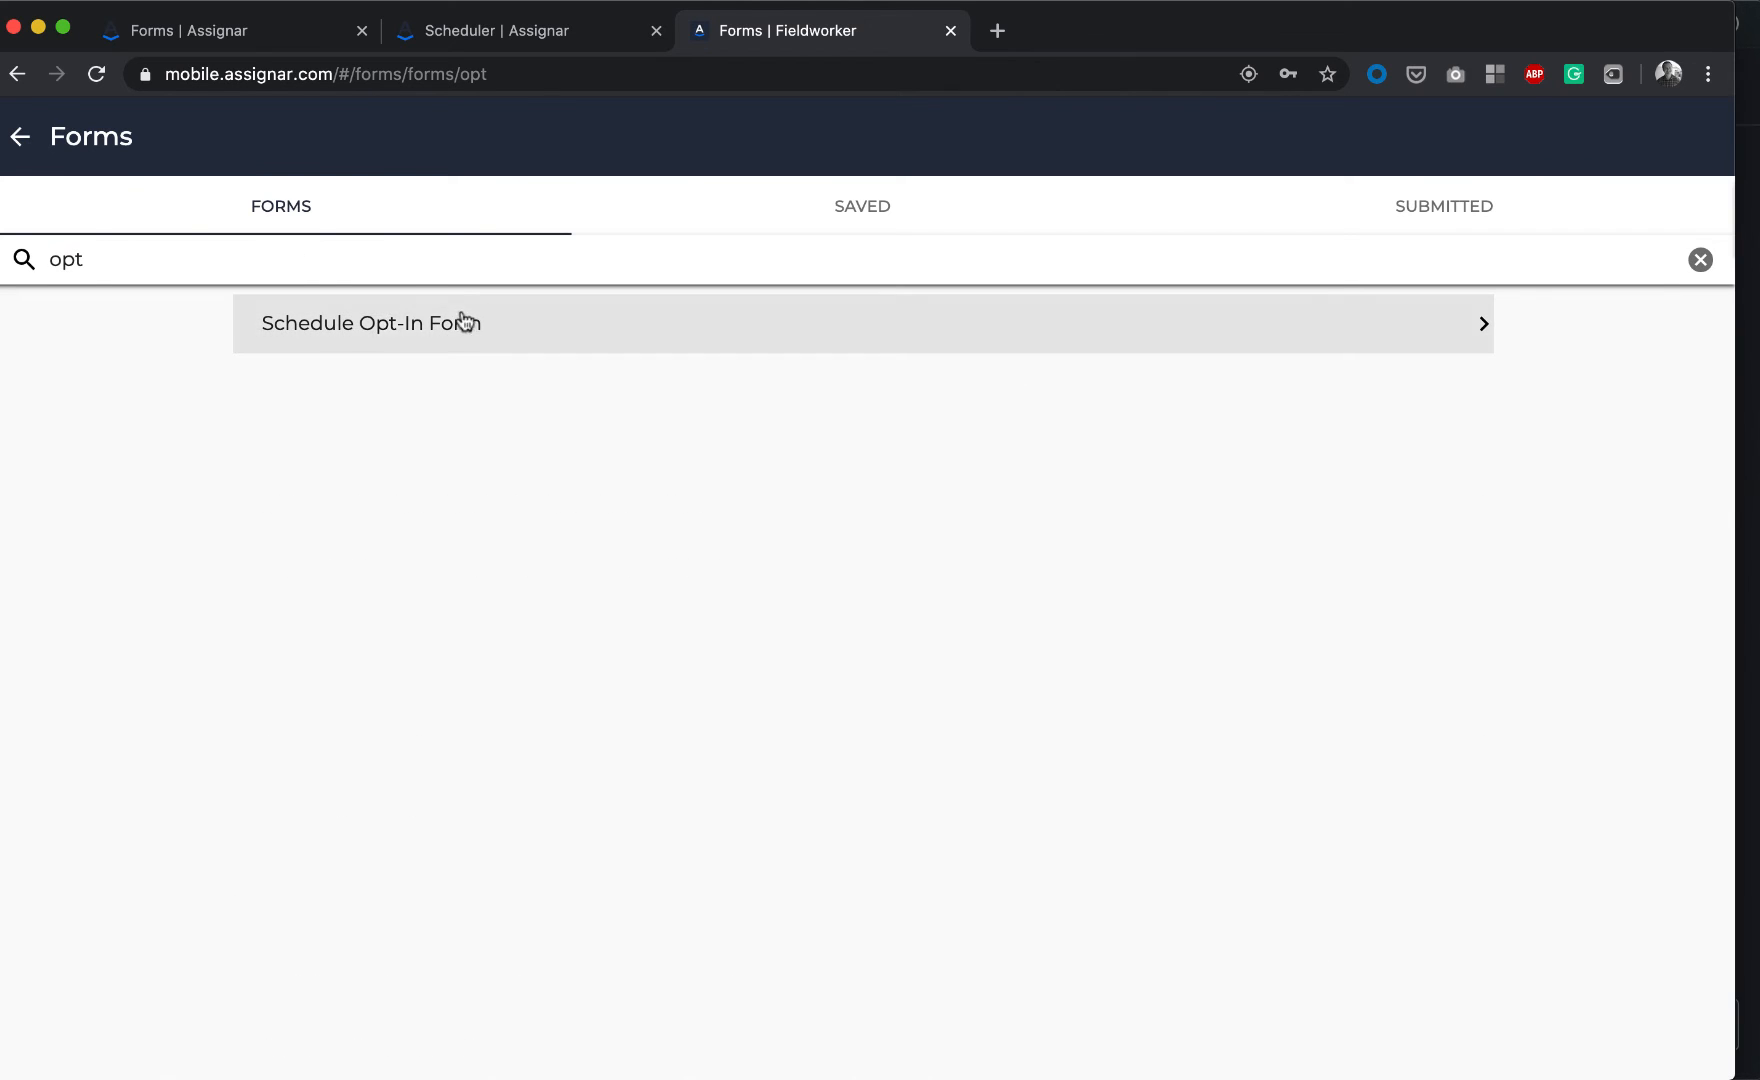
click(385, 328)
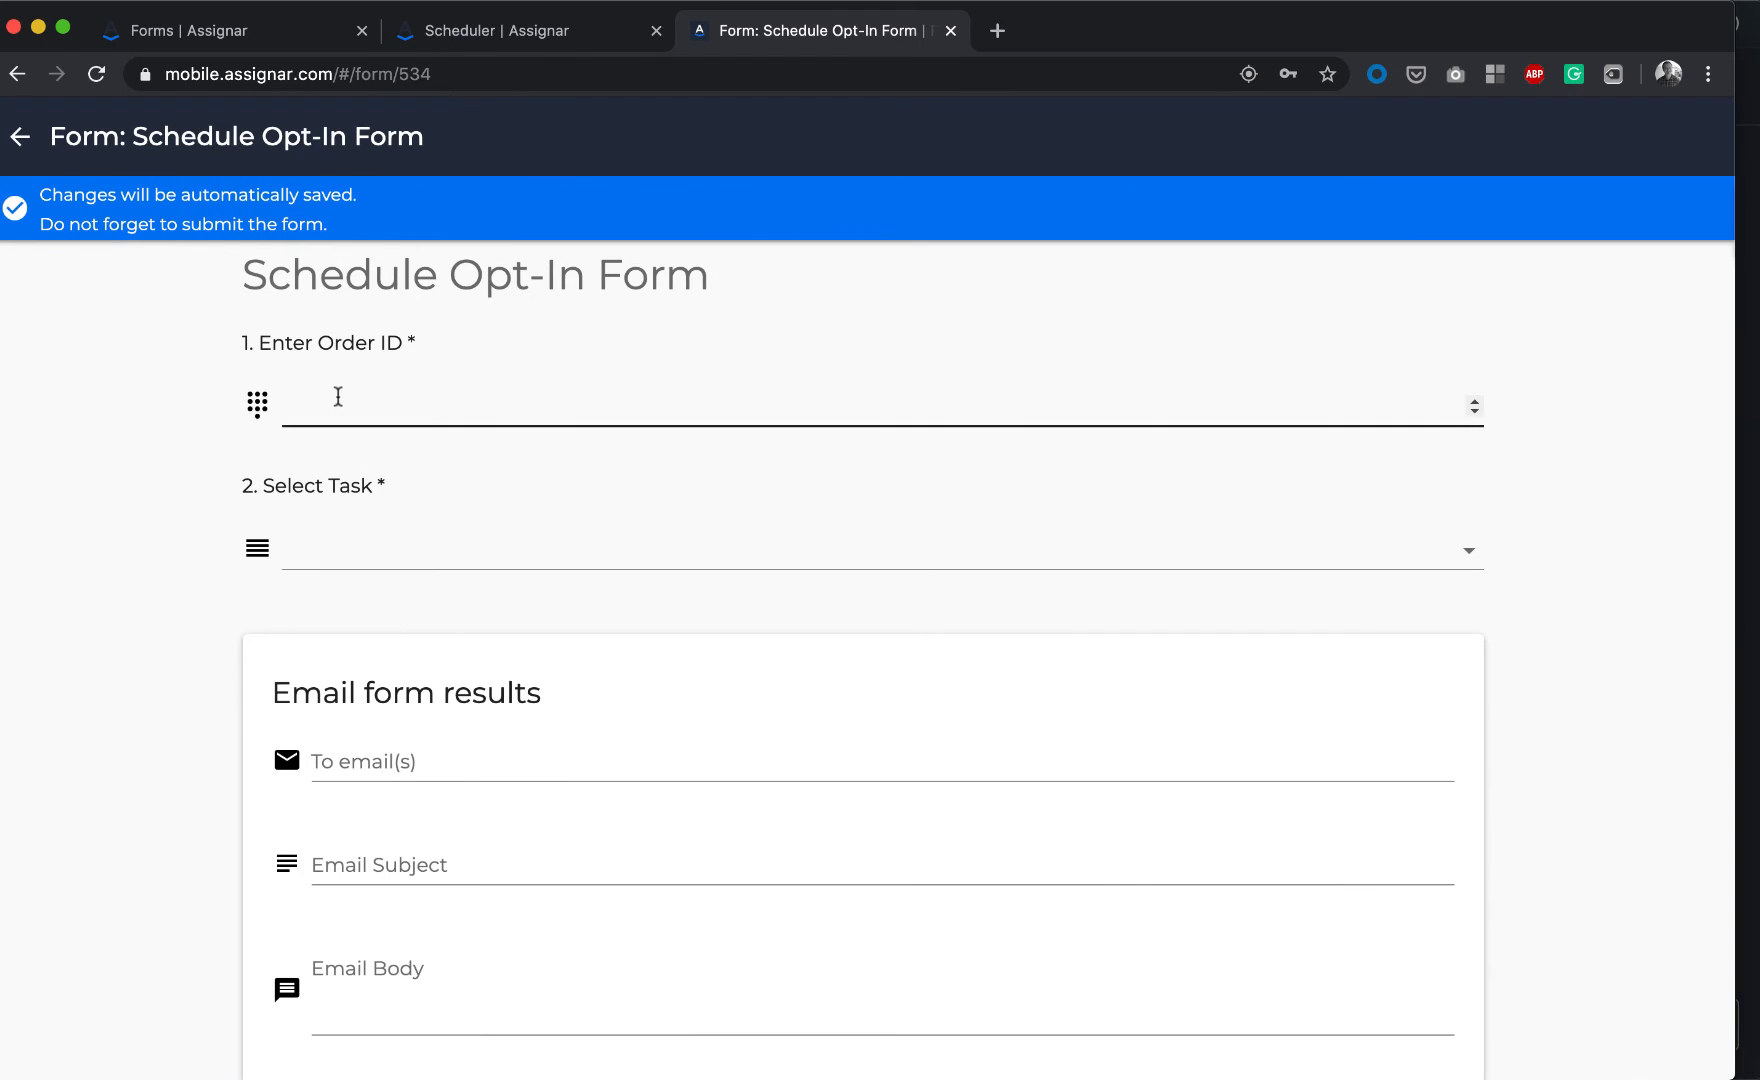
Submit the Schedule Opt-In Form with Order ID 1607 and task Supervisor, then dismiss the success message
click(466, 34)
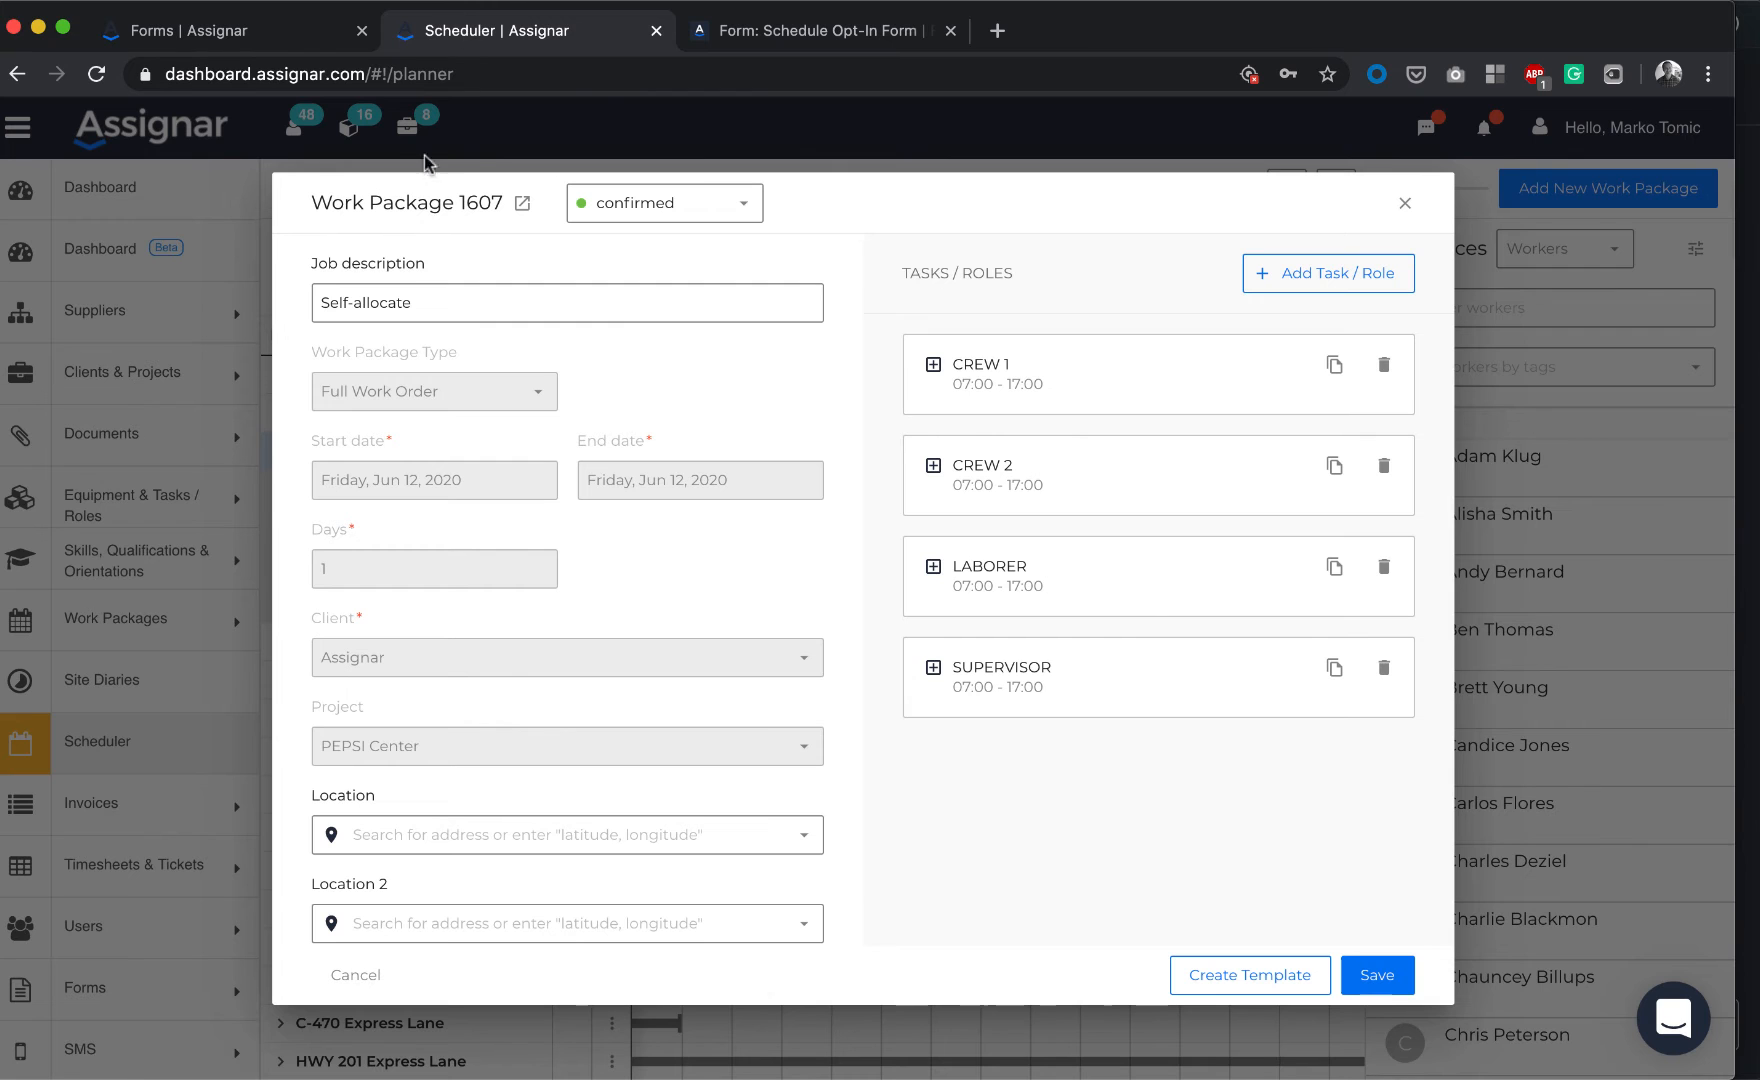
click(780, 31)
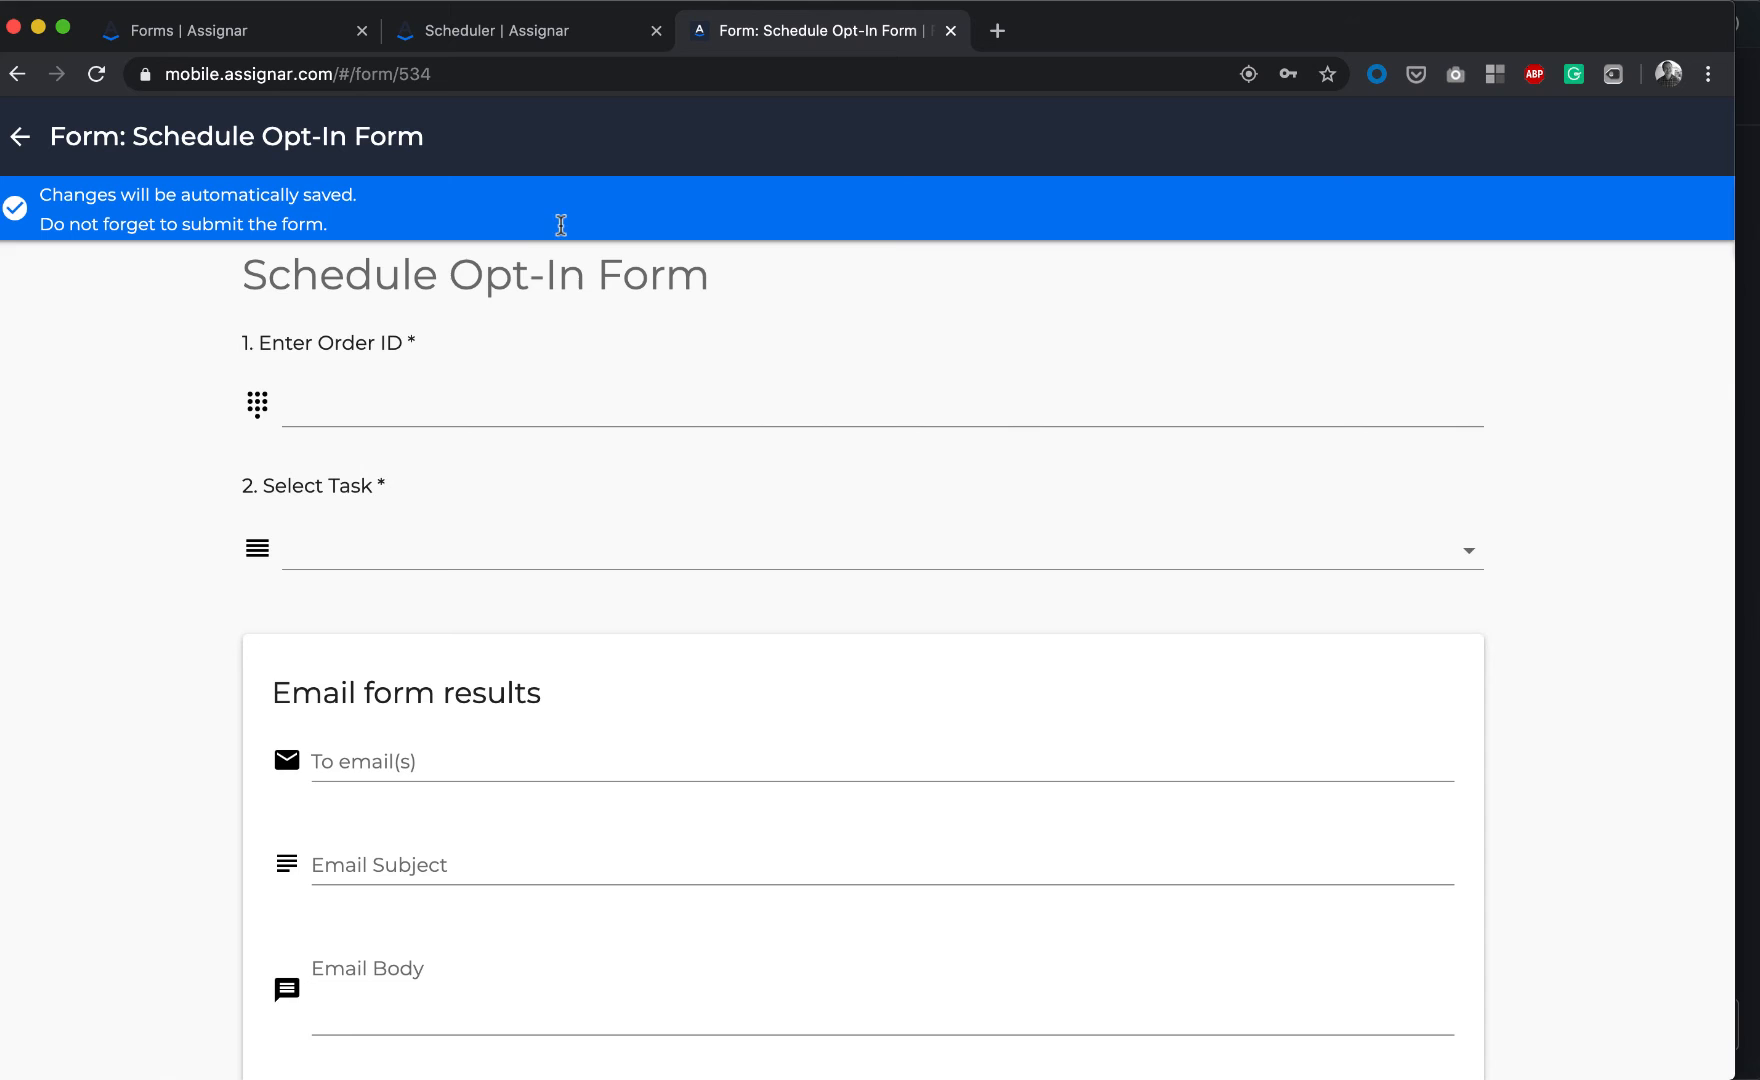
click(385, 397)
text(1)
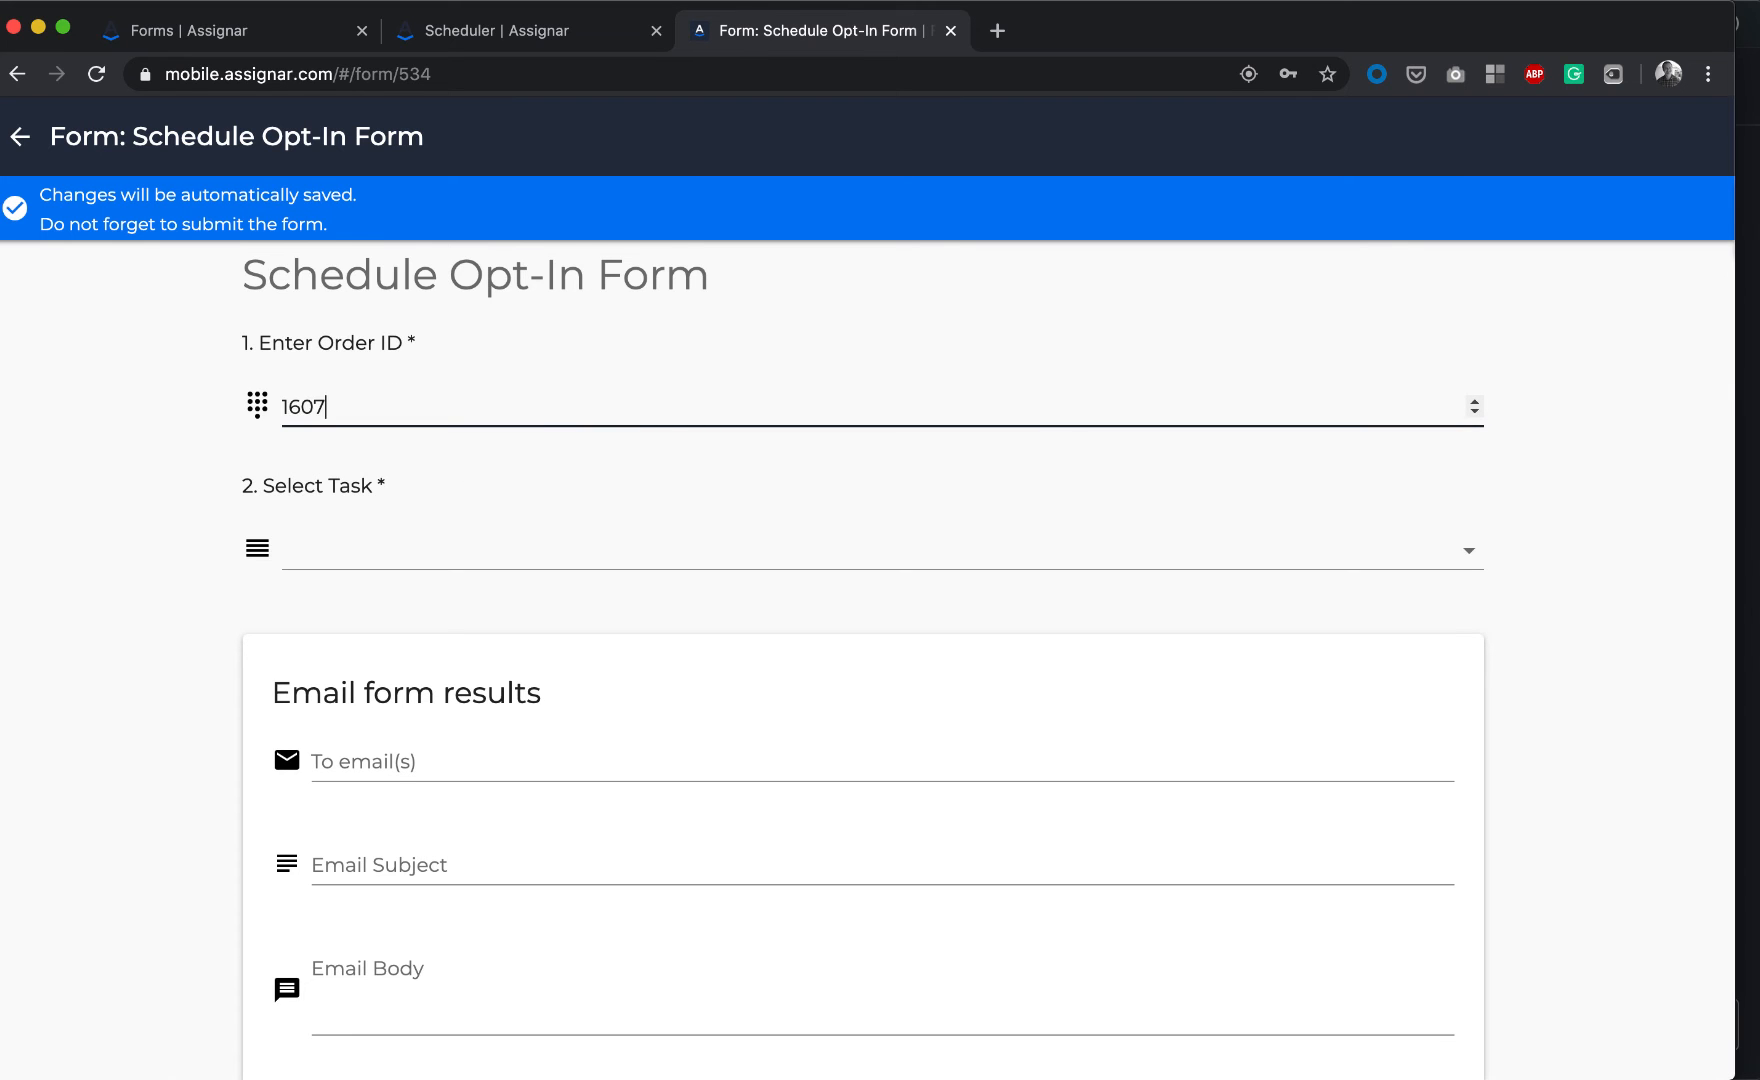
text(607)
click(356, 521)
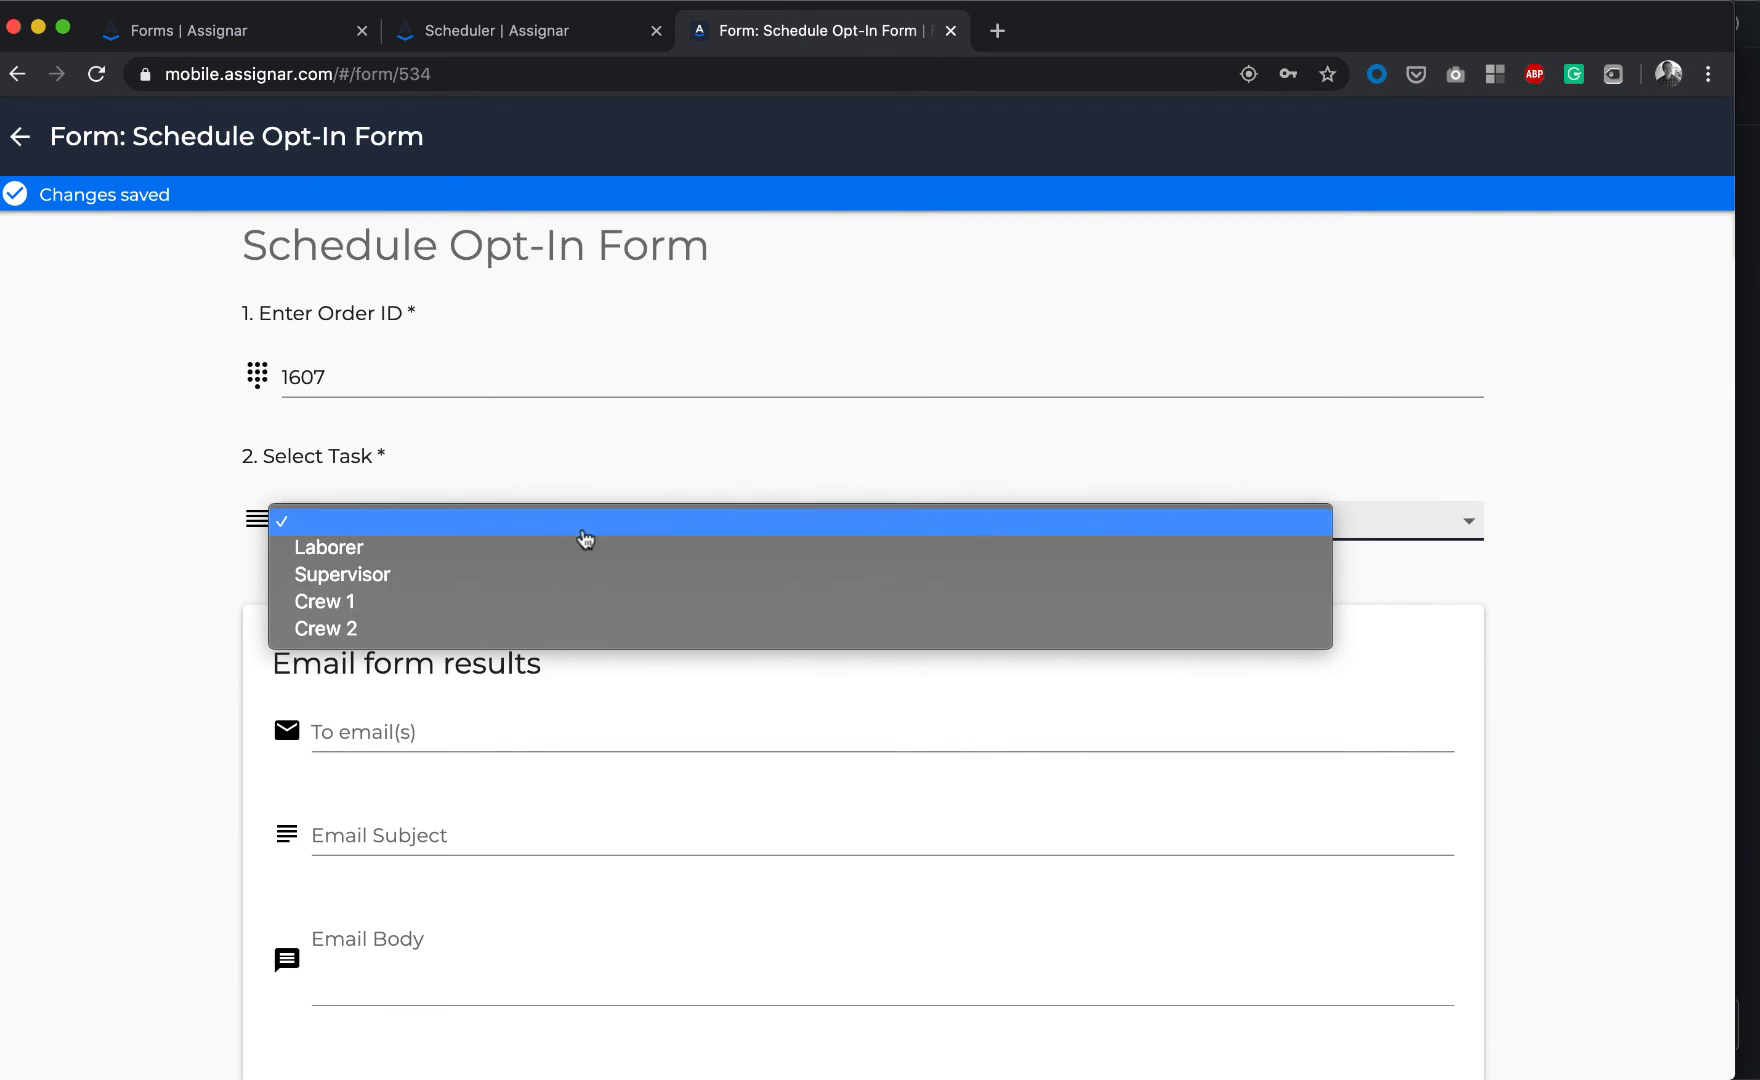
click(462, 578)
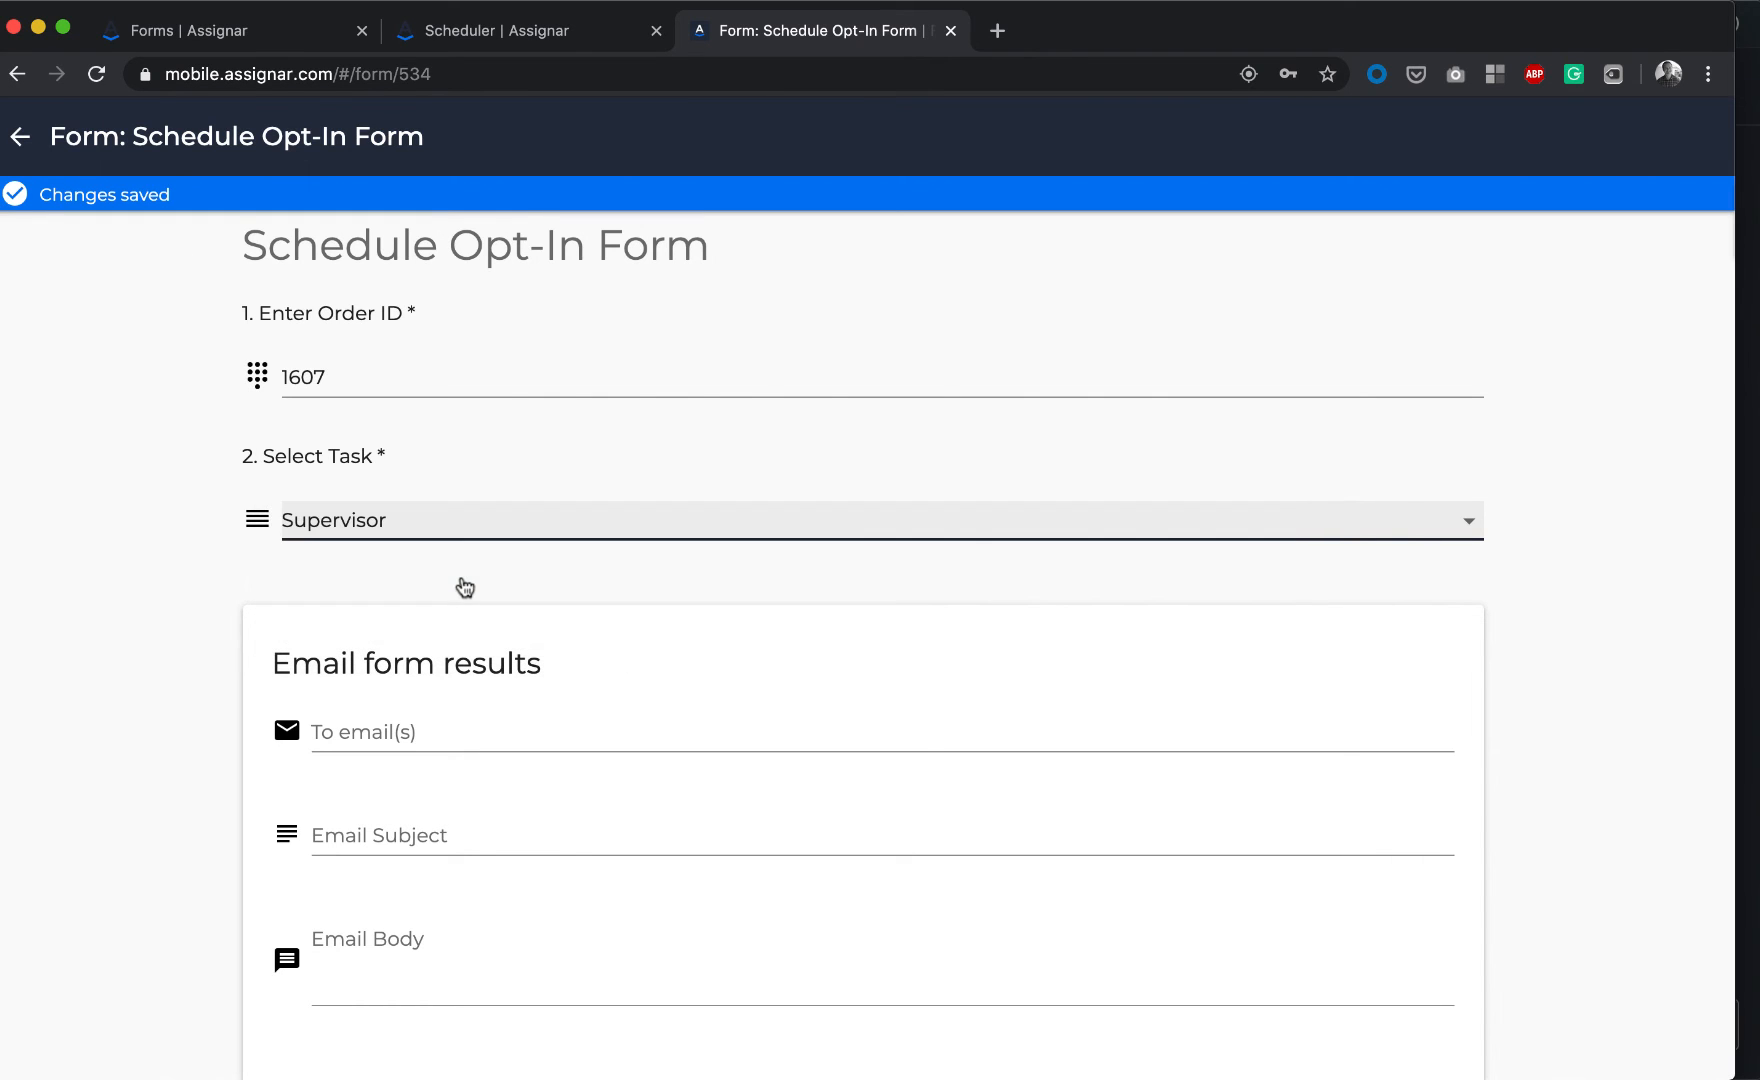
scroll(331, 583, down, 1)
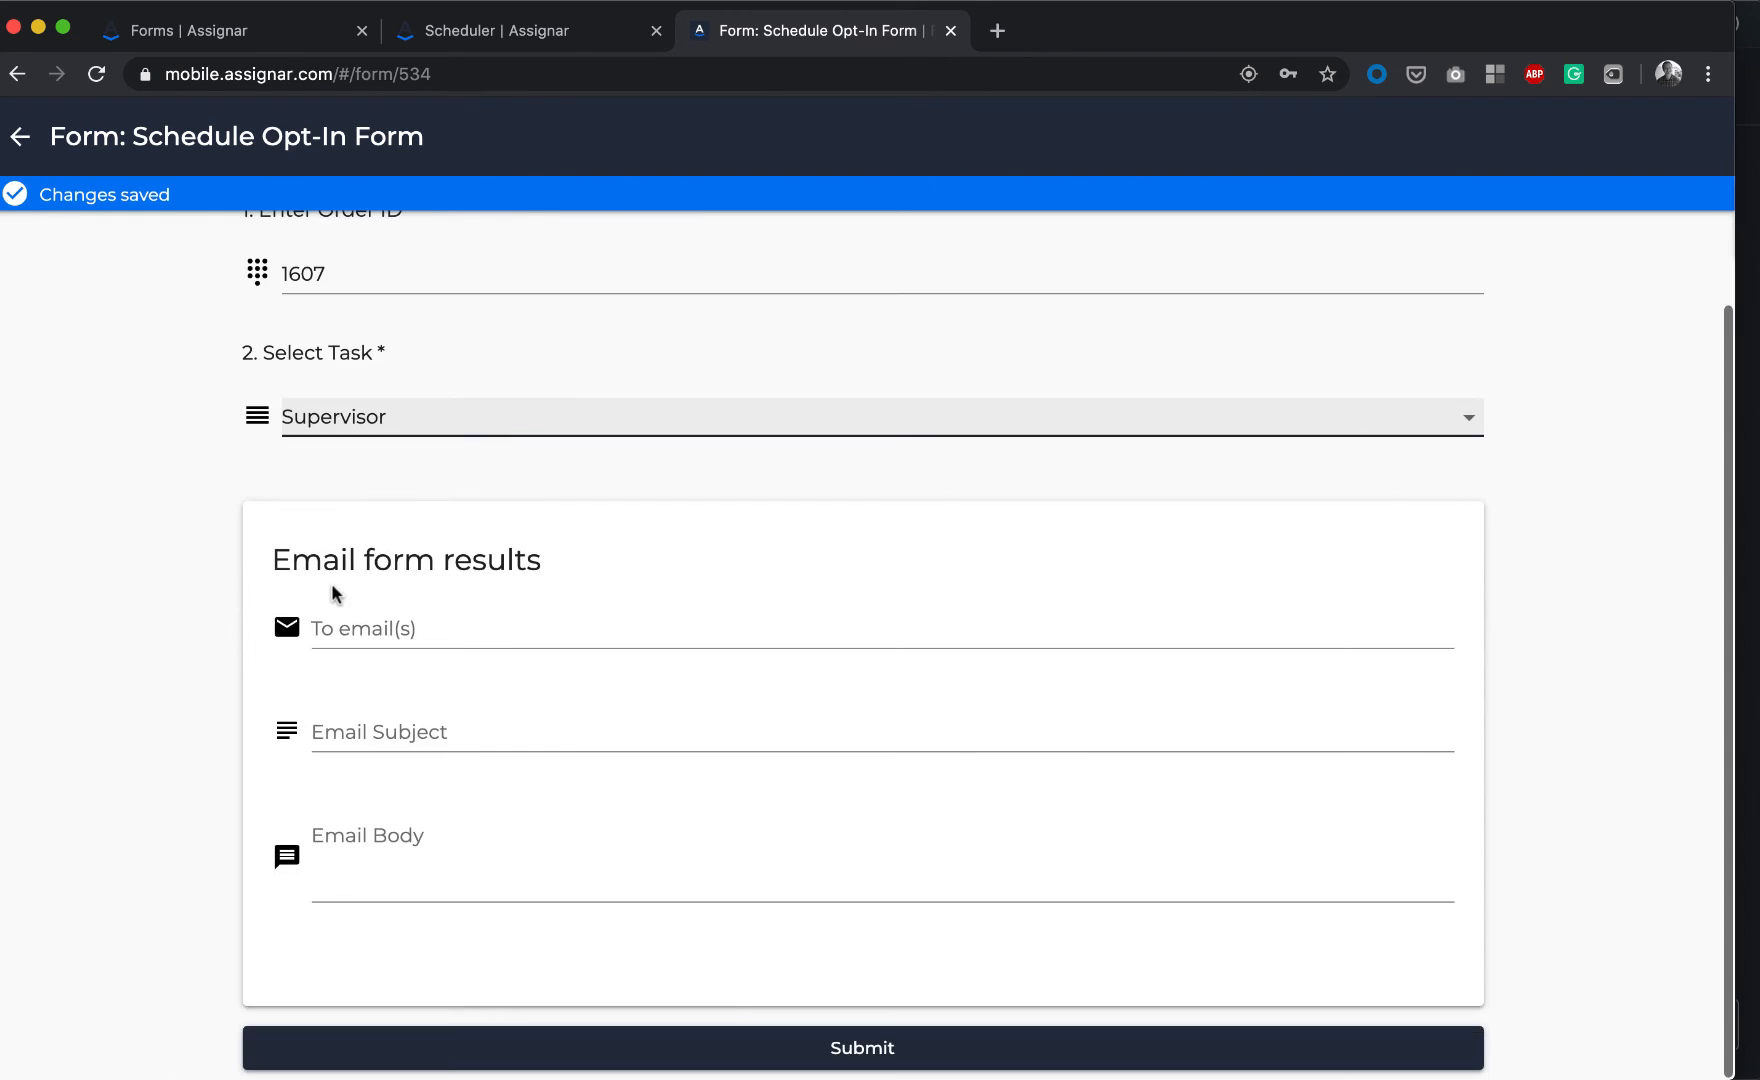
click(870, 1048)
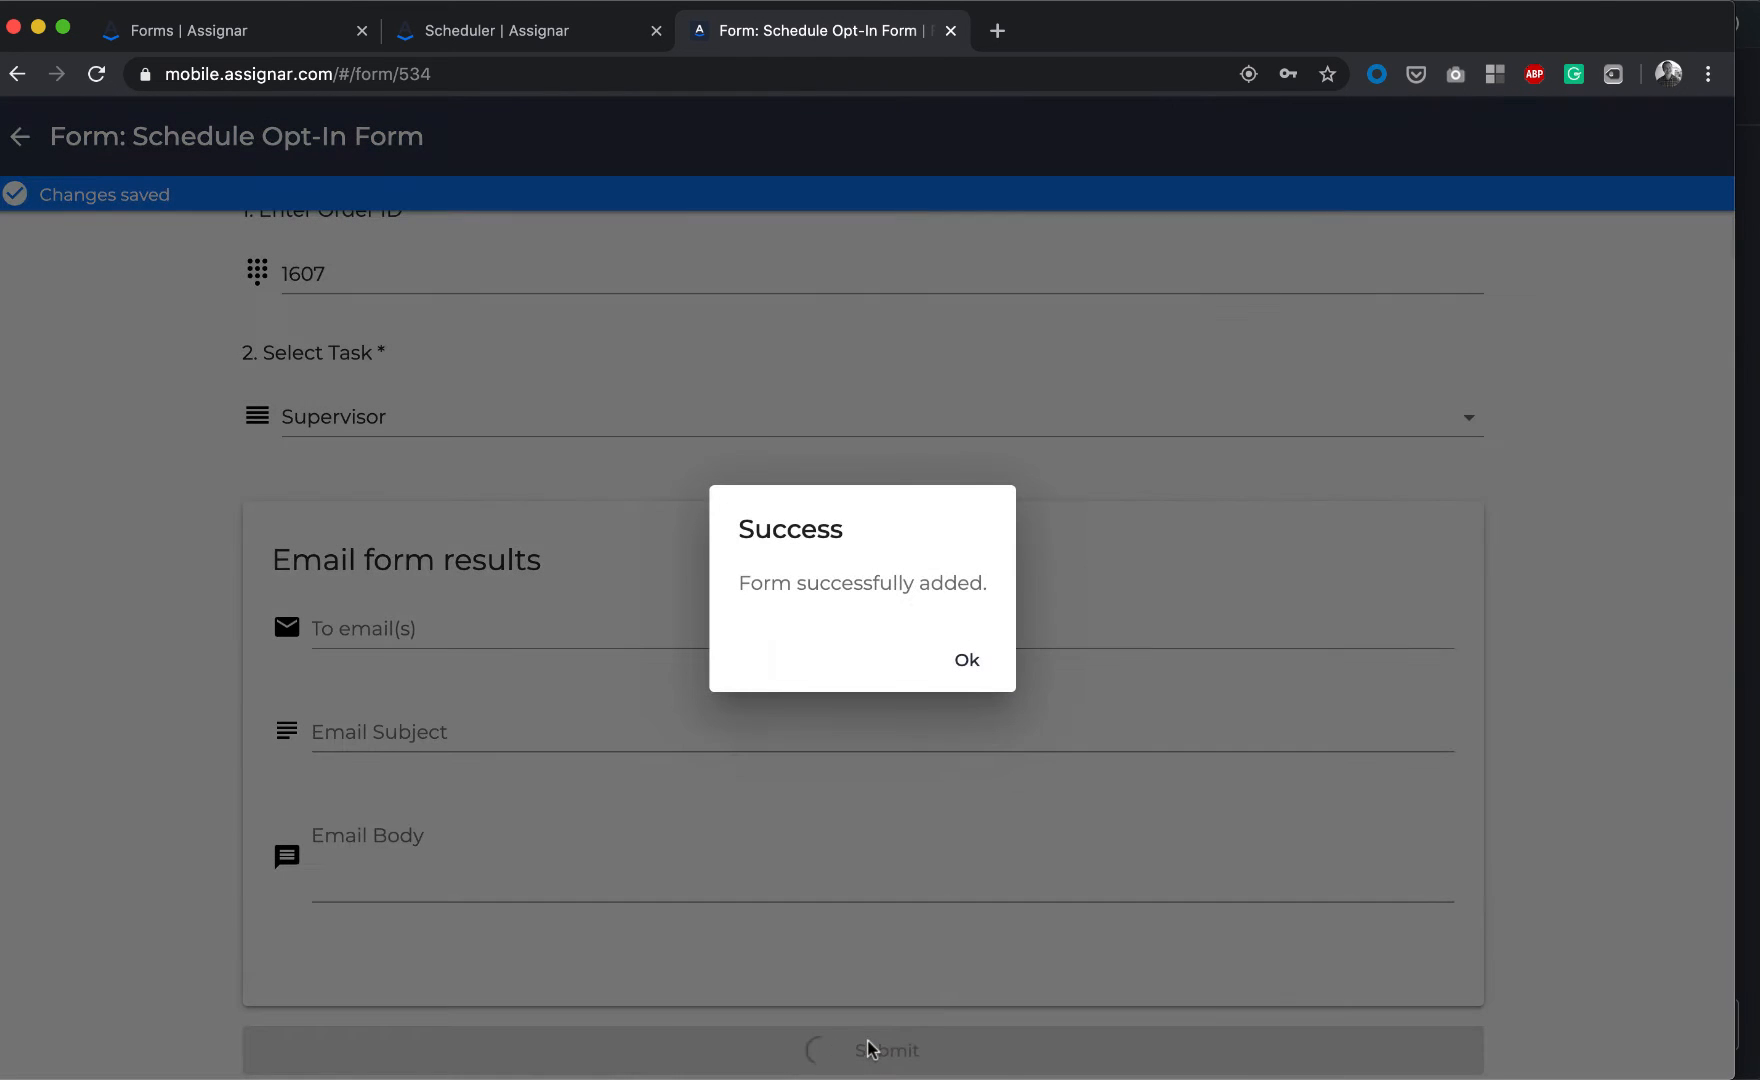
click(951, 672)
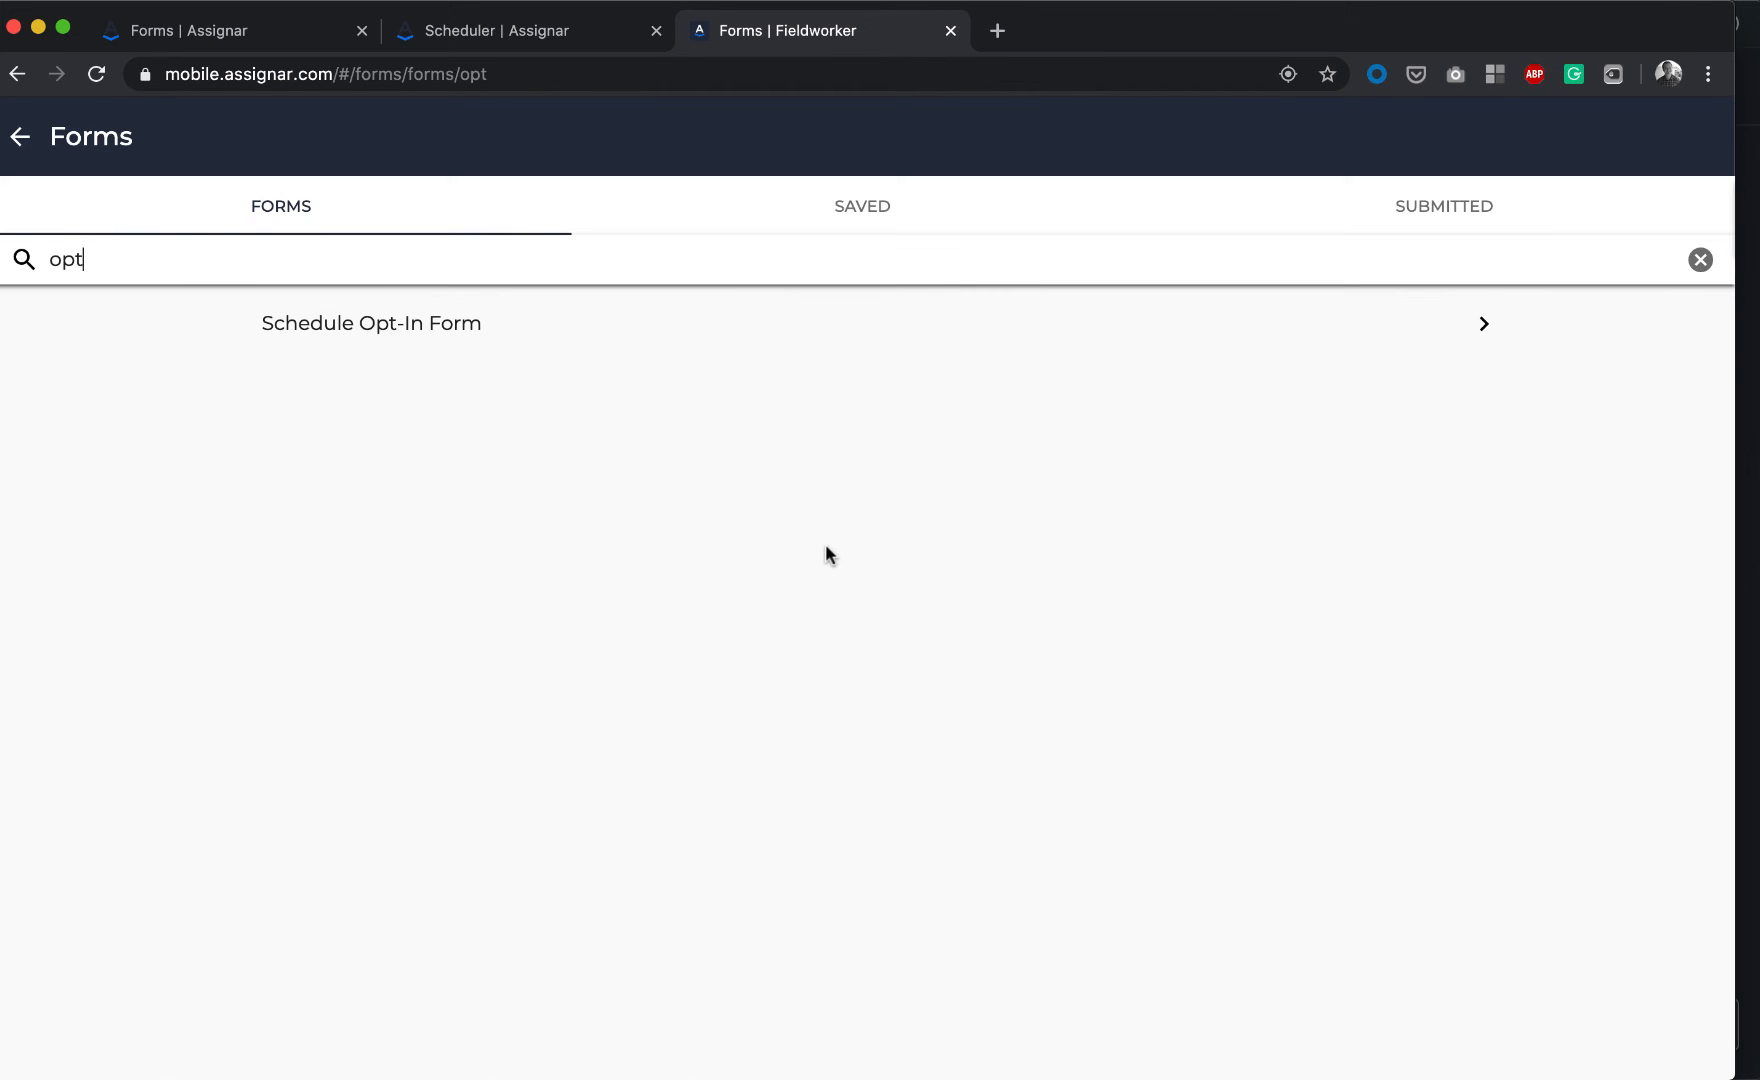
Confirm the Friday, June 12, 2020 Supervisor shift in the fieldworker's Assignments, then return to the Scheduler
click(20, 140)
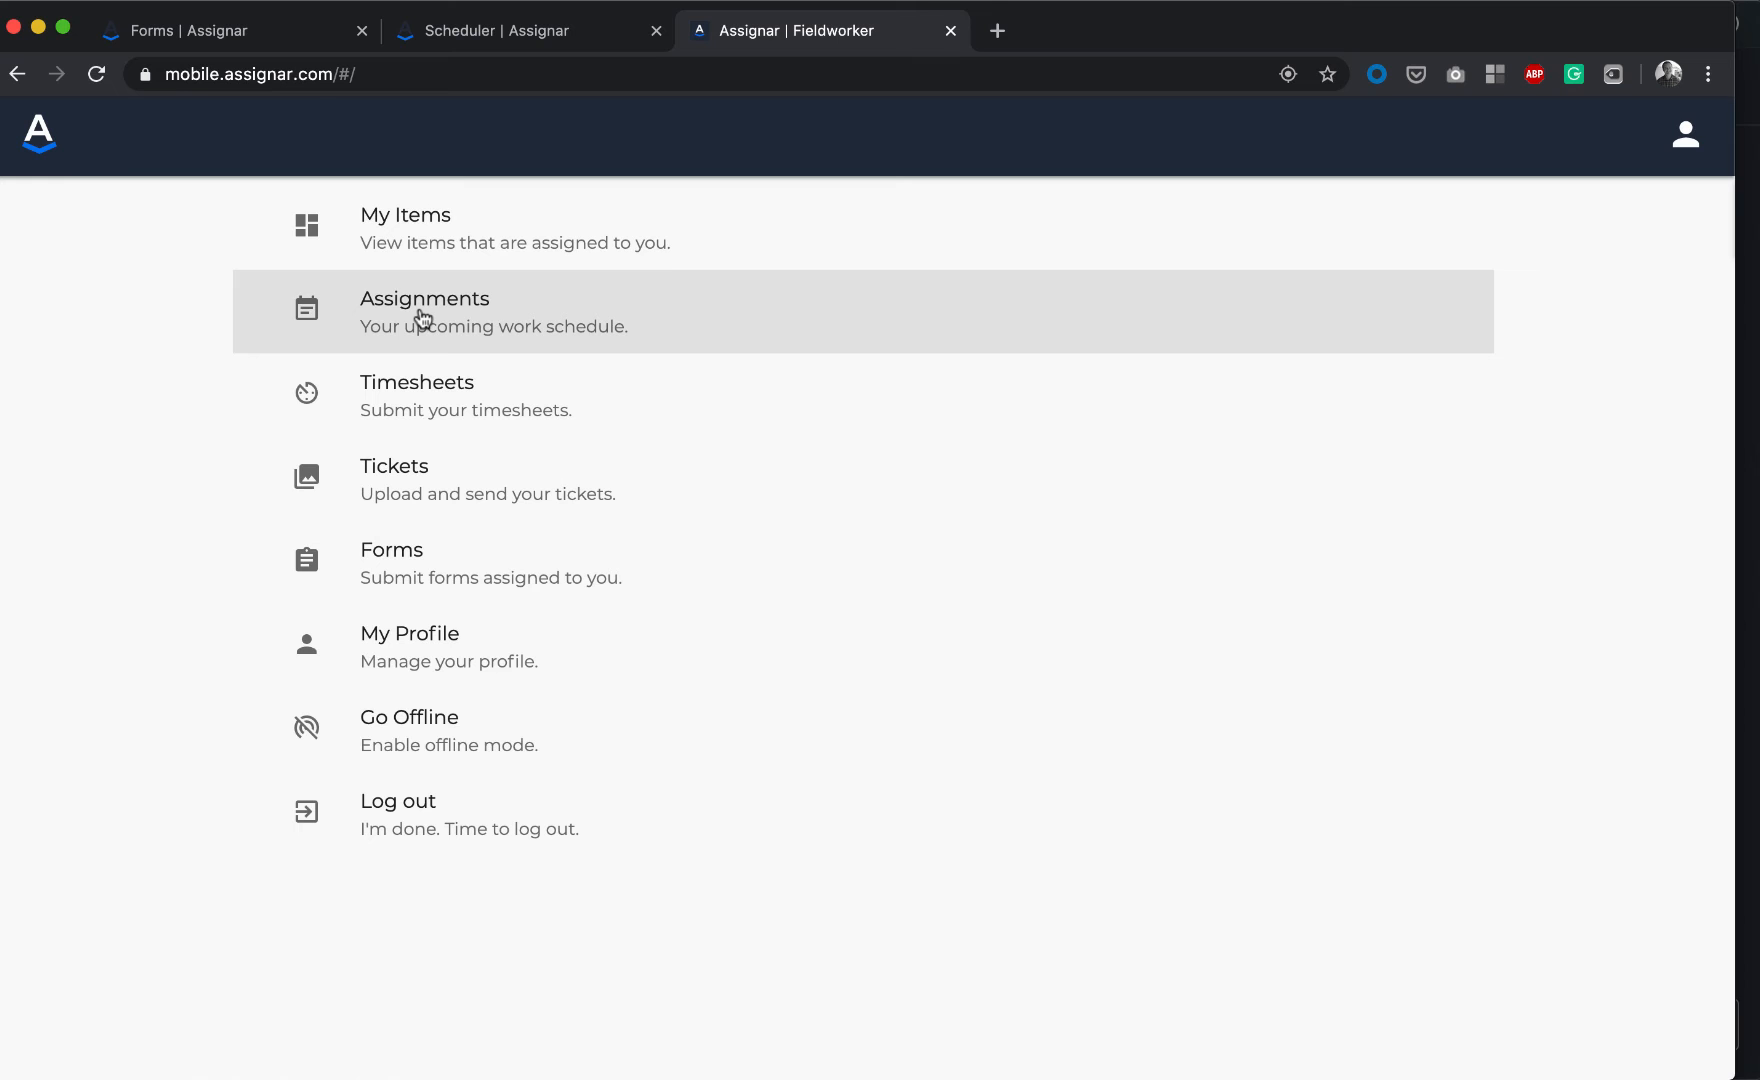
click(423, 318)
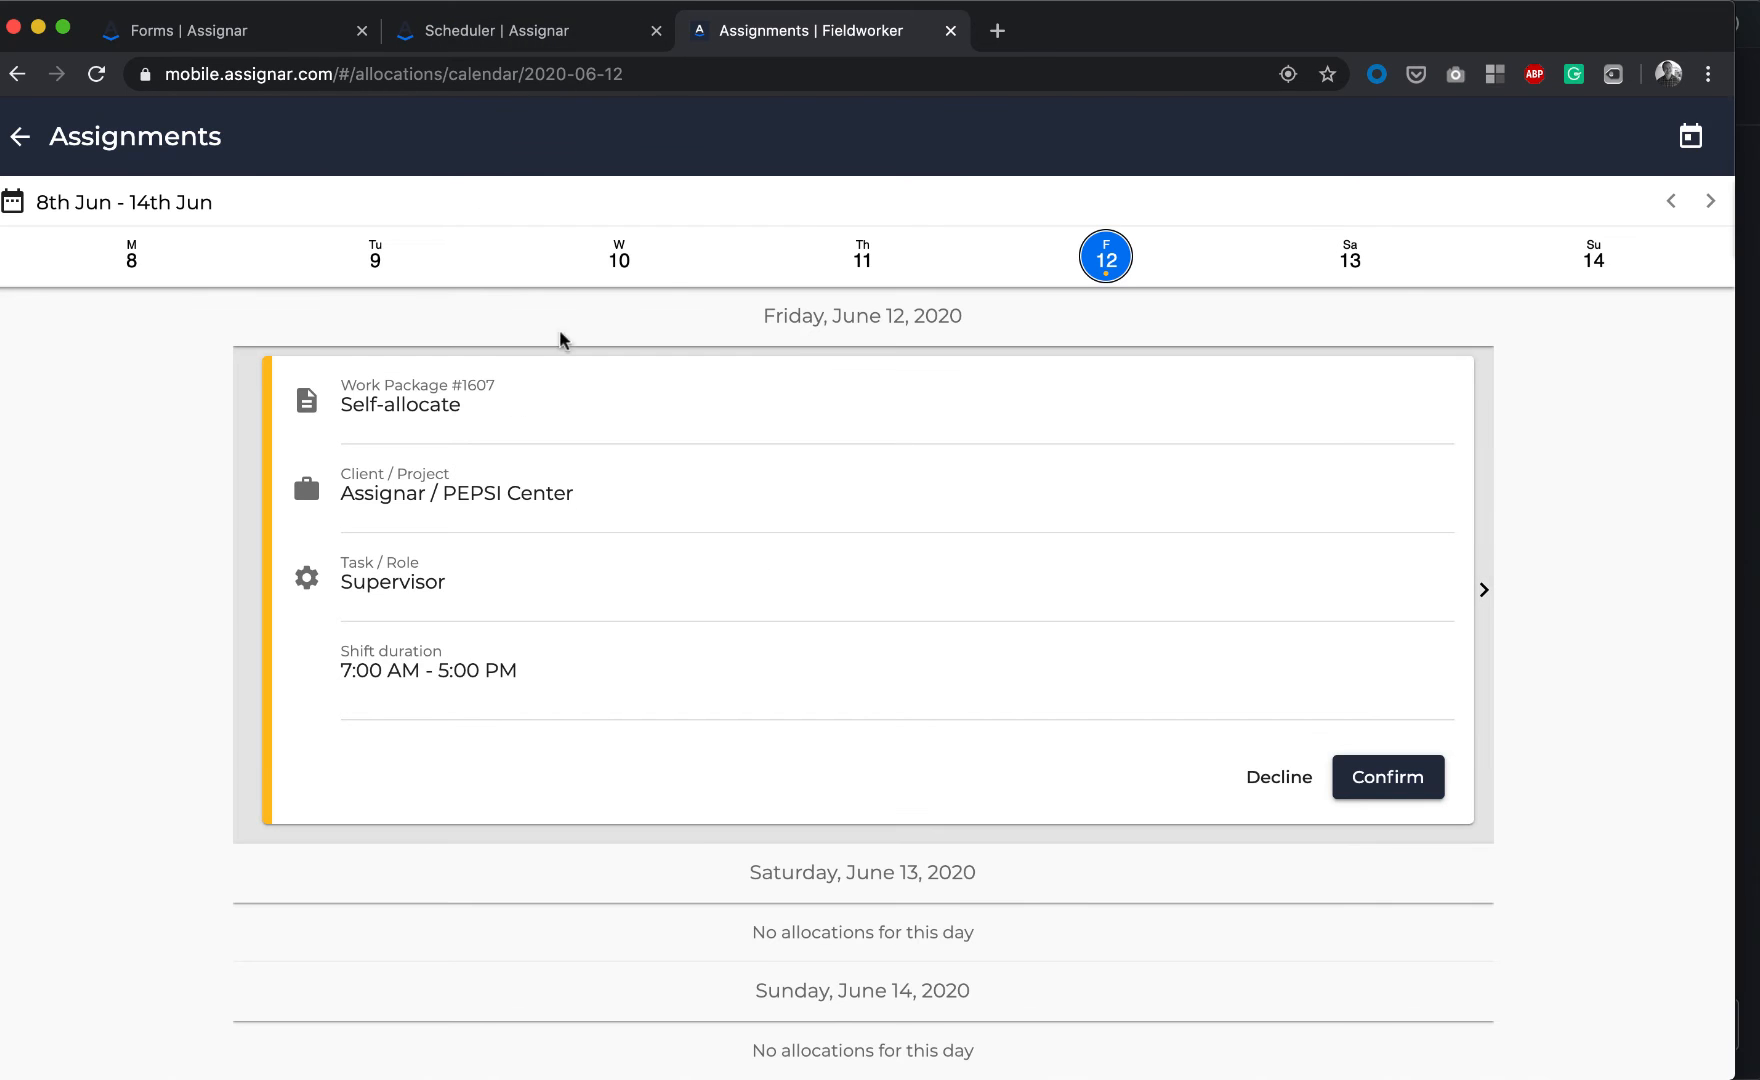
click(475, 37)
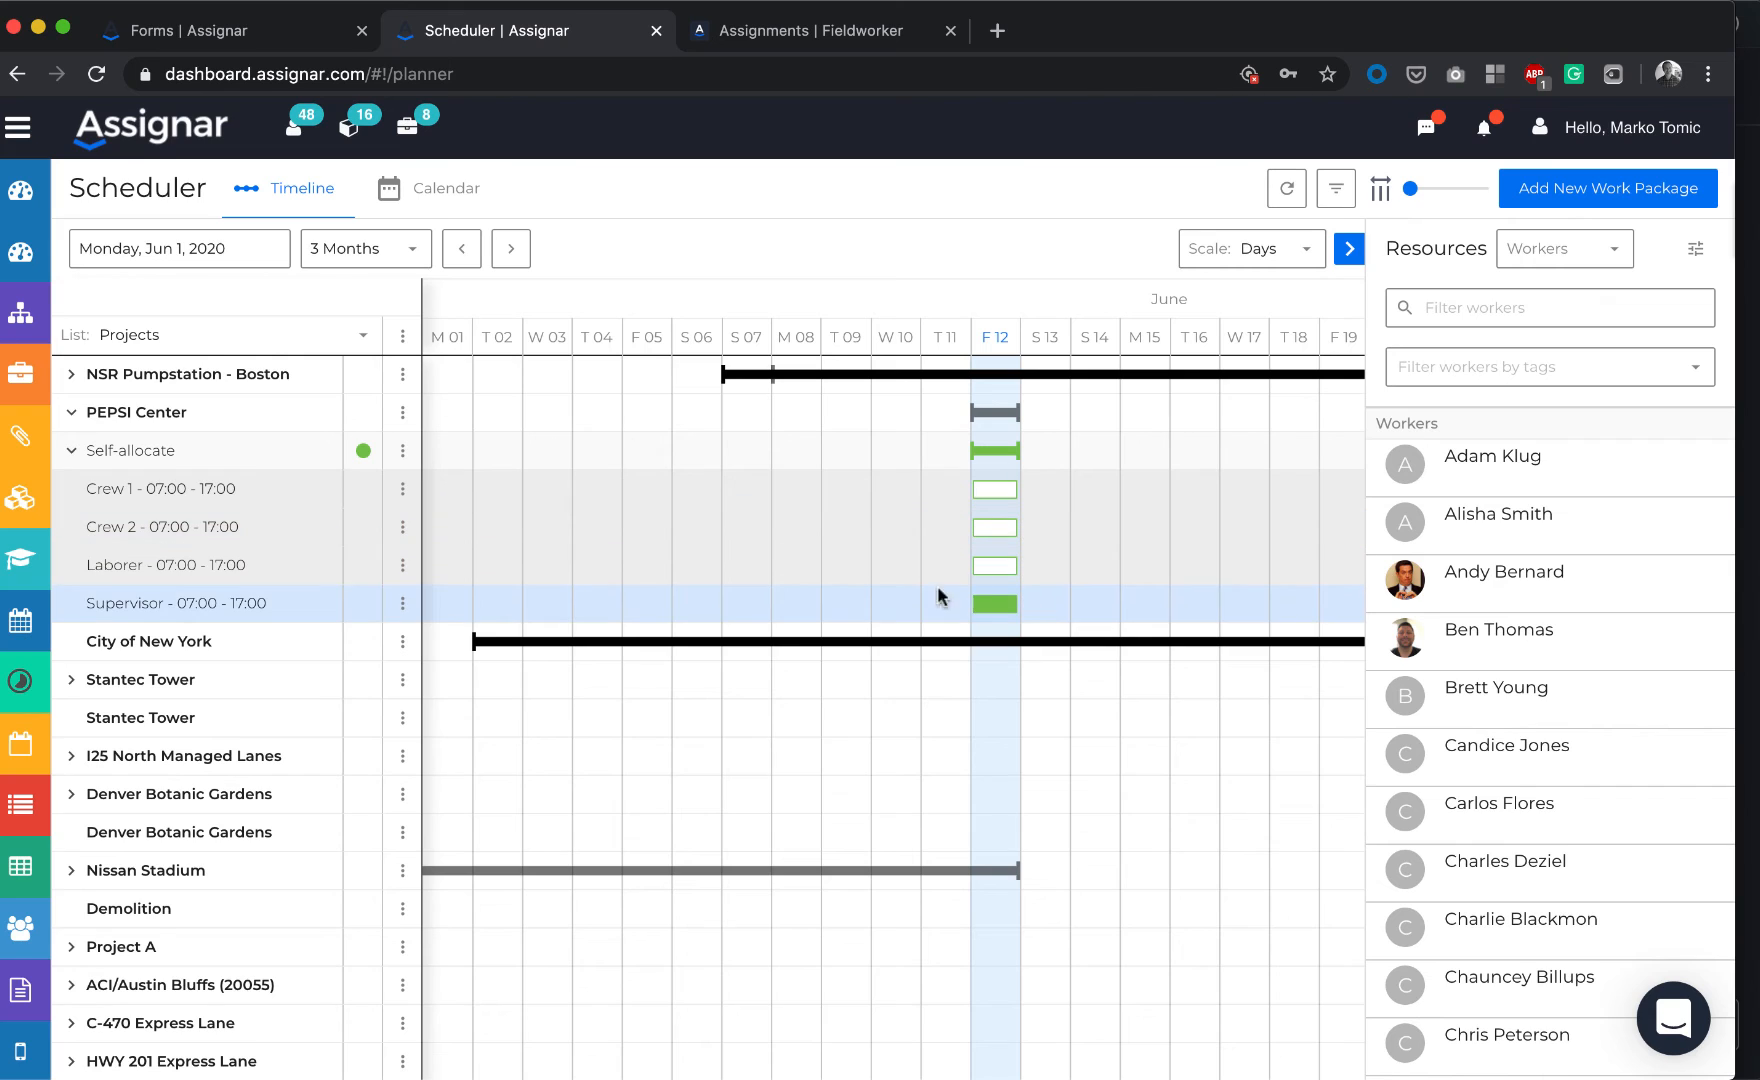
Check who fills the June 12 Supervisor shift against the fieldworker's assignment, then go to Forms
click(994, 603)
click(994, 604)
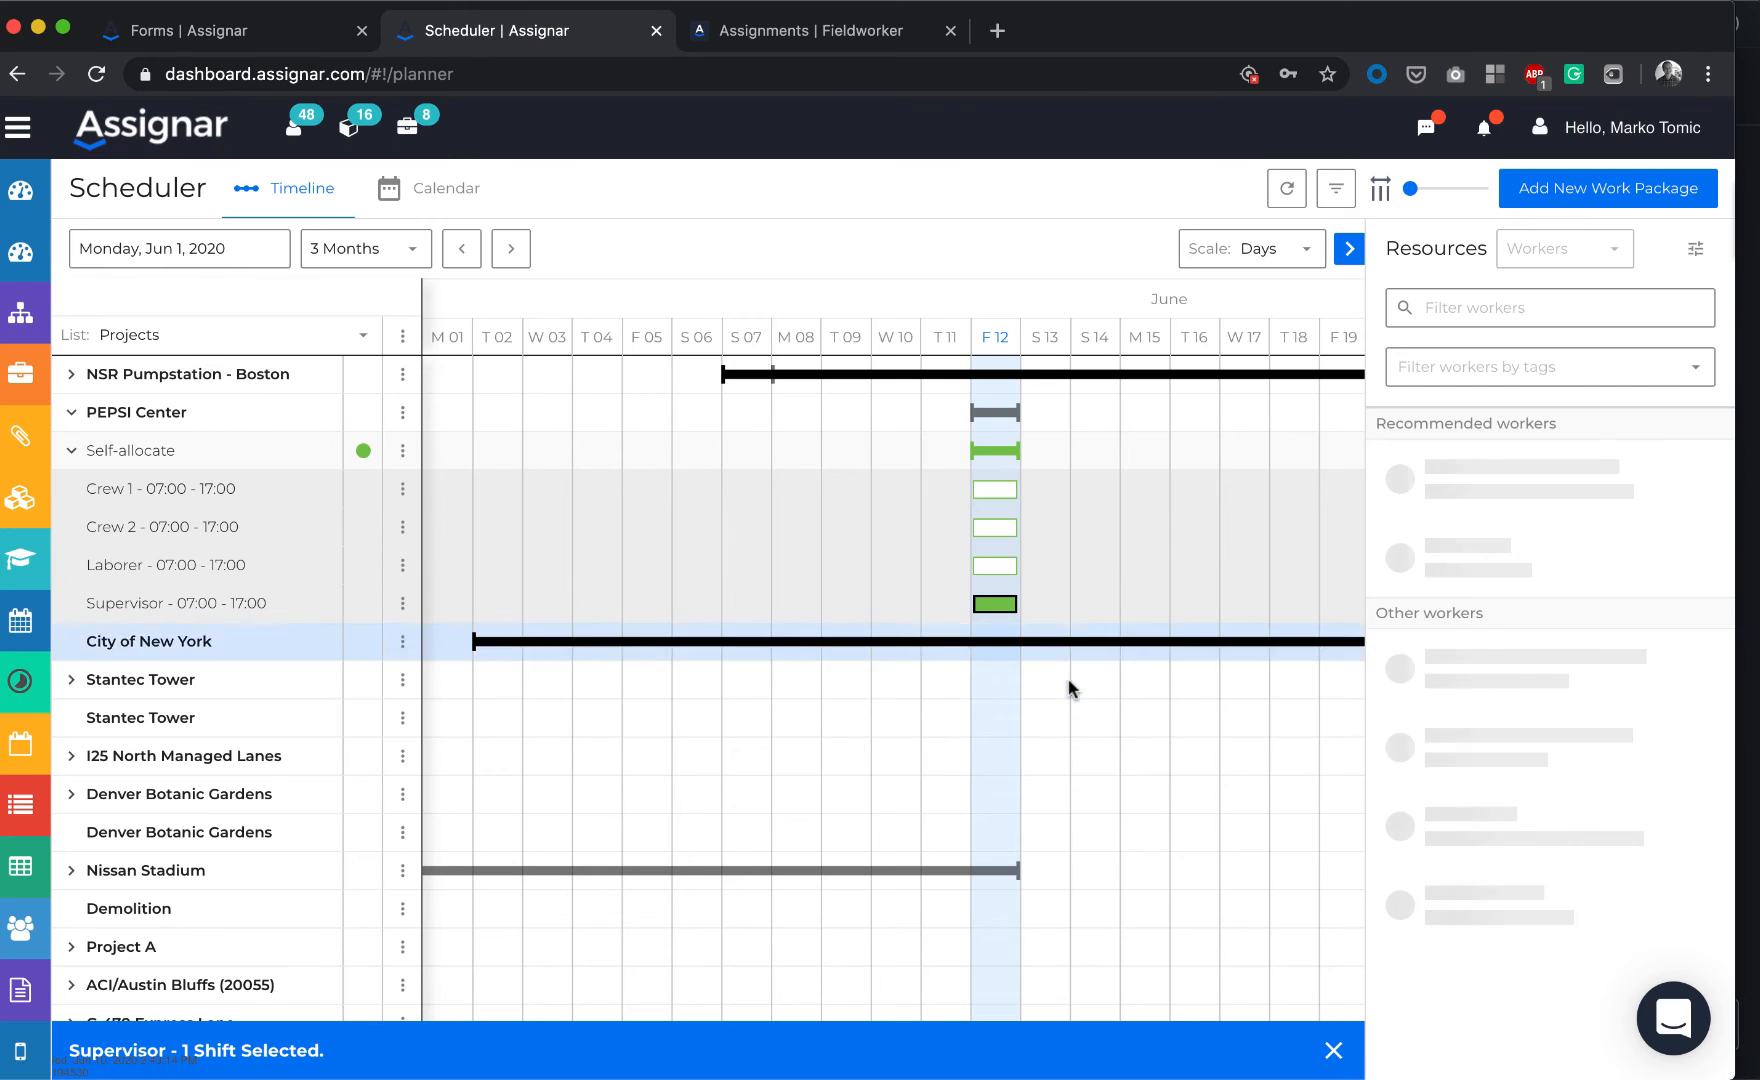
click(779, 31)
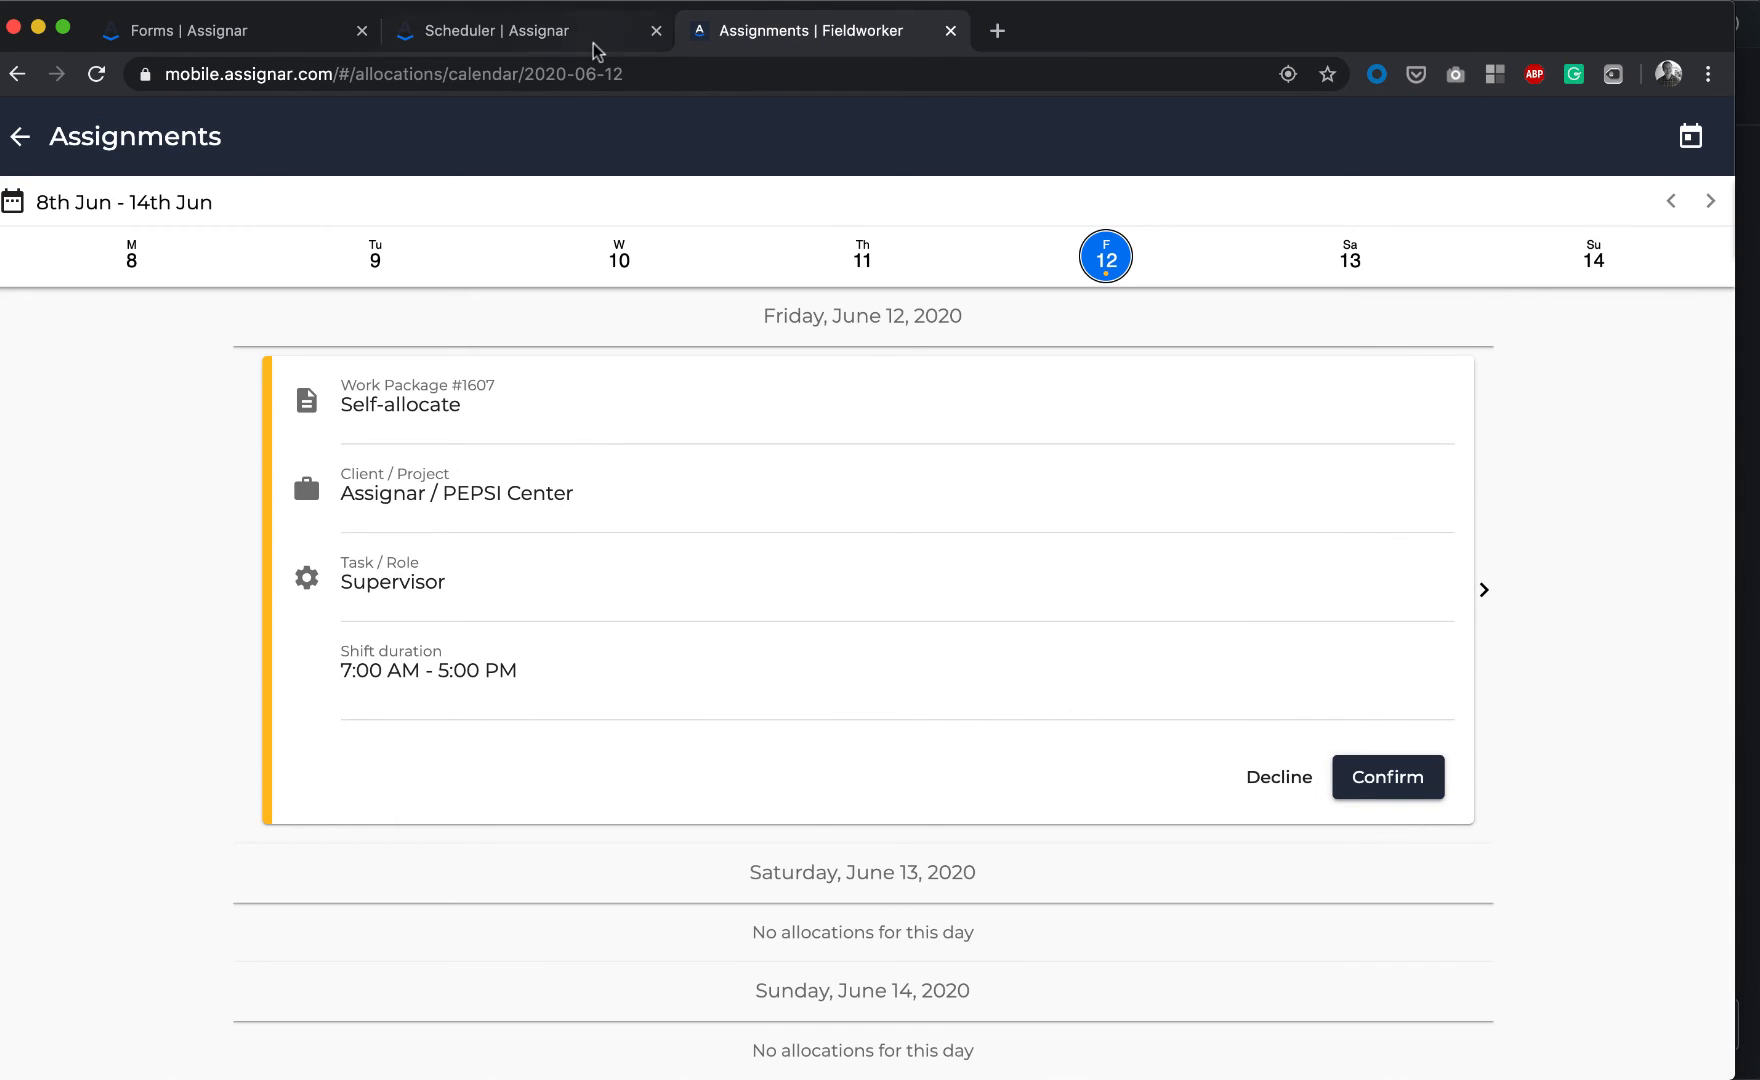
click(545, 32)
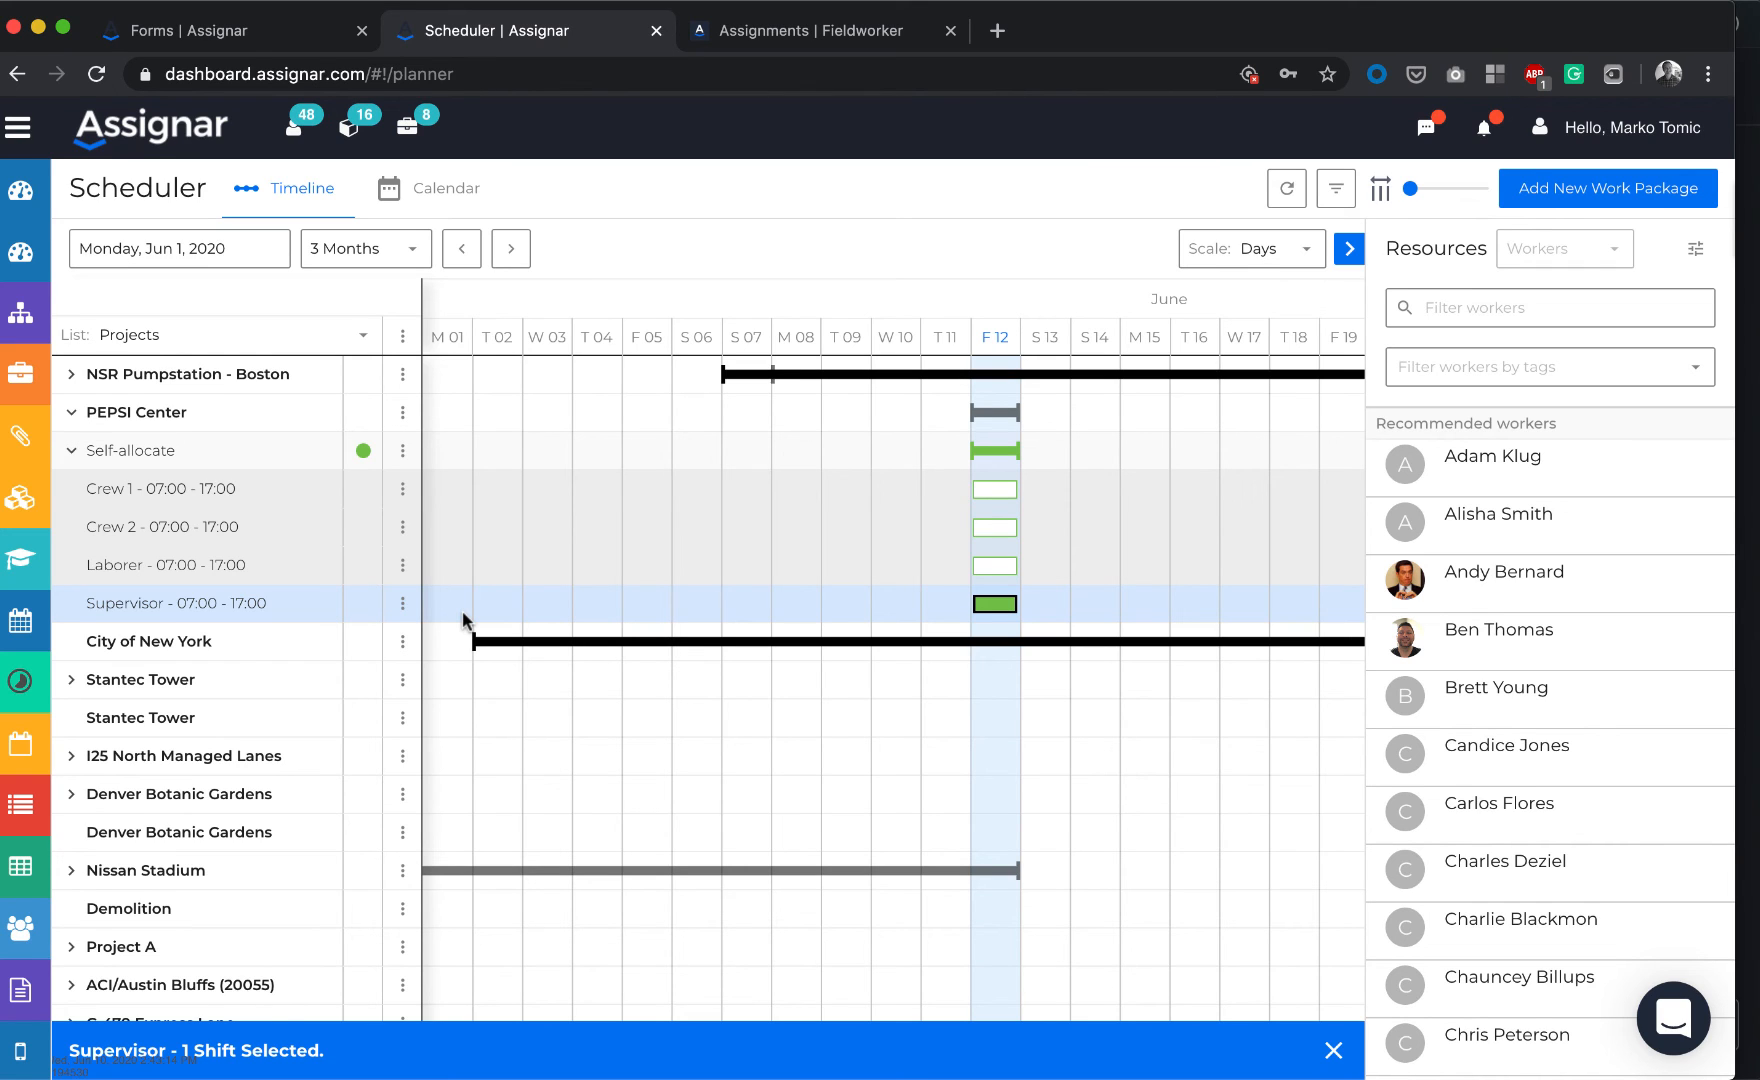
click(193, 32)
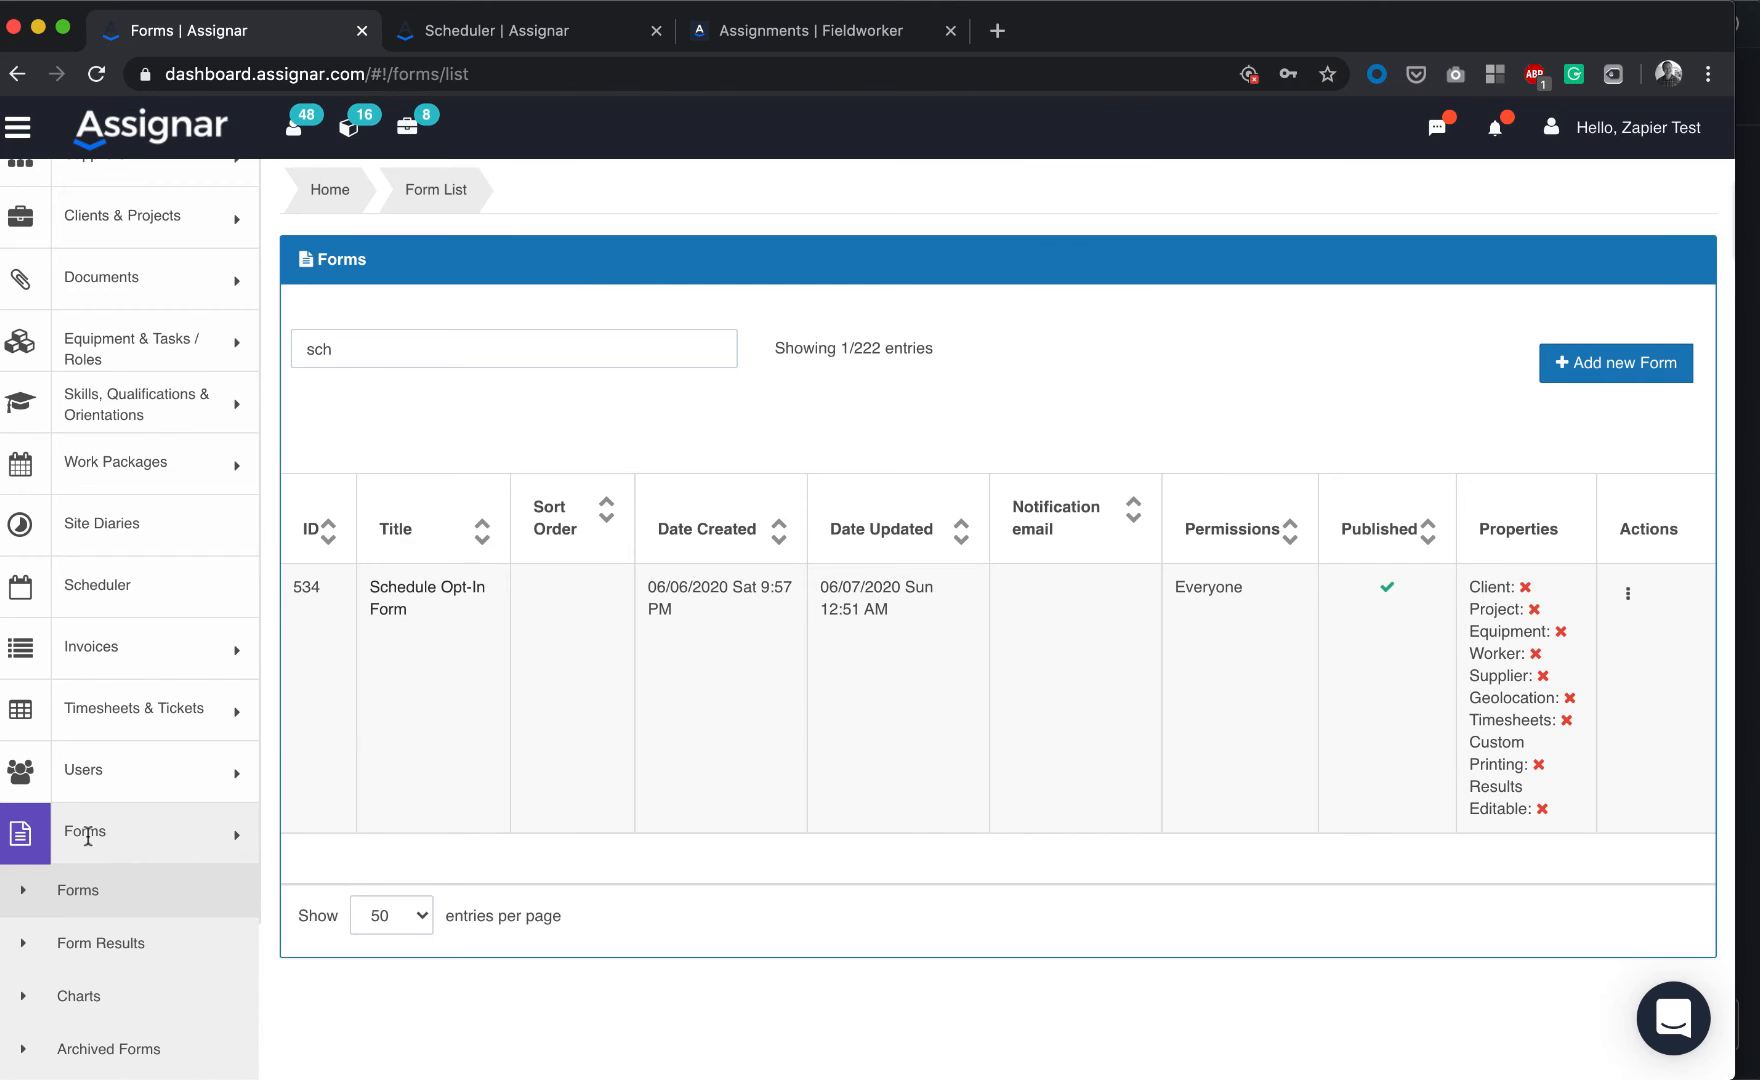
Return to the Scheduler timeline showing Self-allocate's filled Supervisor slot under PEPSI Center
scroll(137, 864, down, 3)
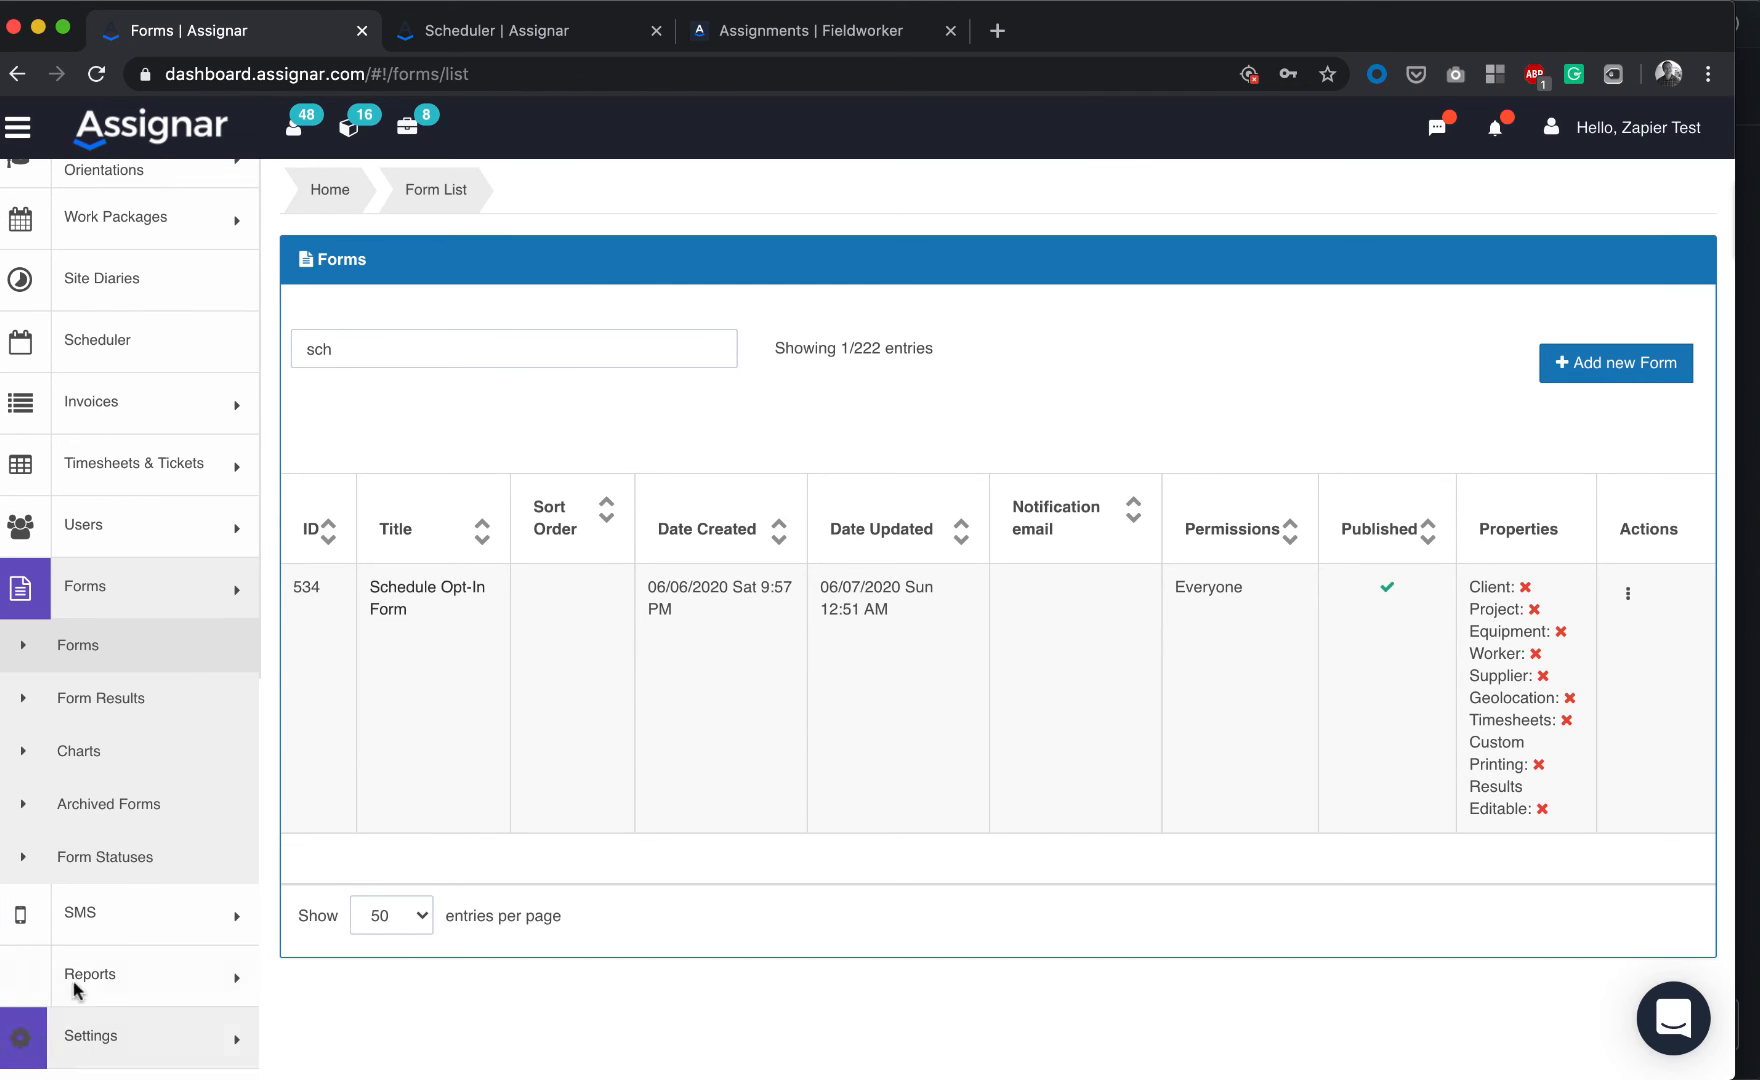
scroll(160, 660, up, 3)
scroll(164, 650, up, 2)
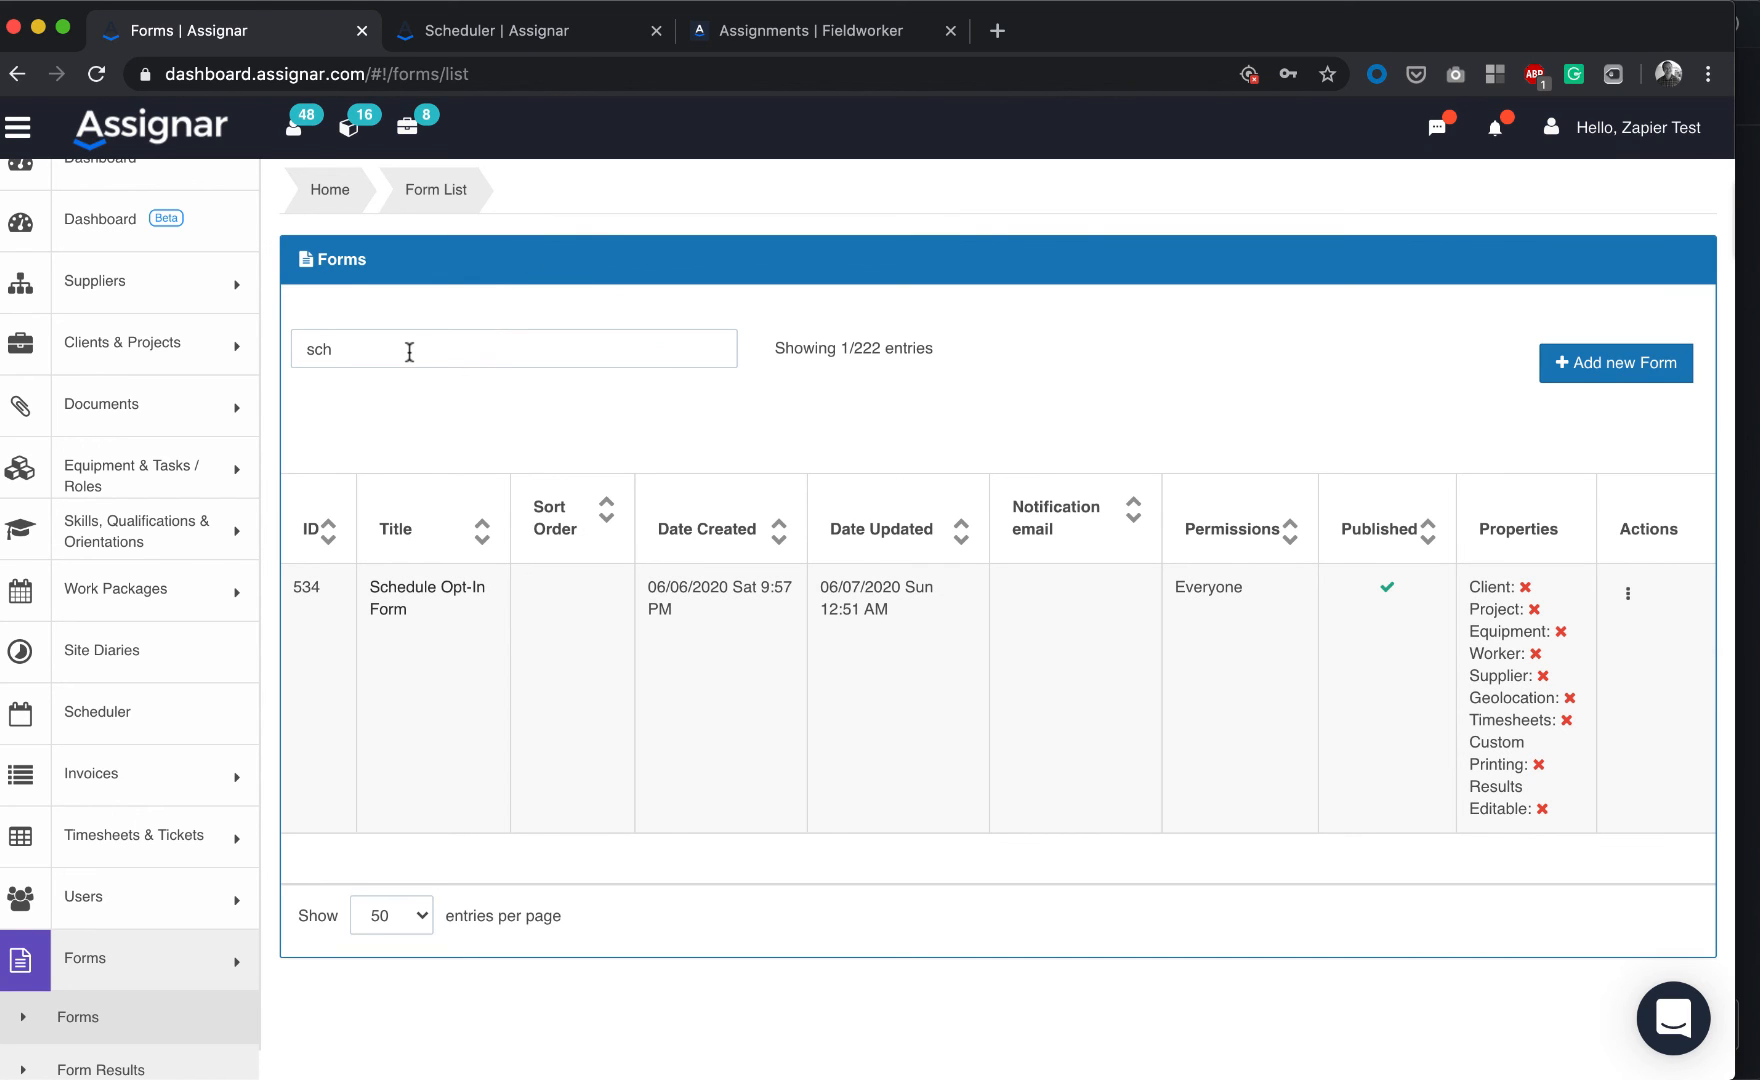
click(516, 33)
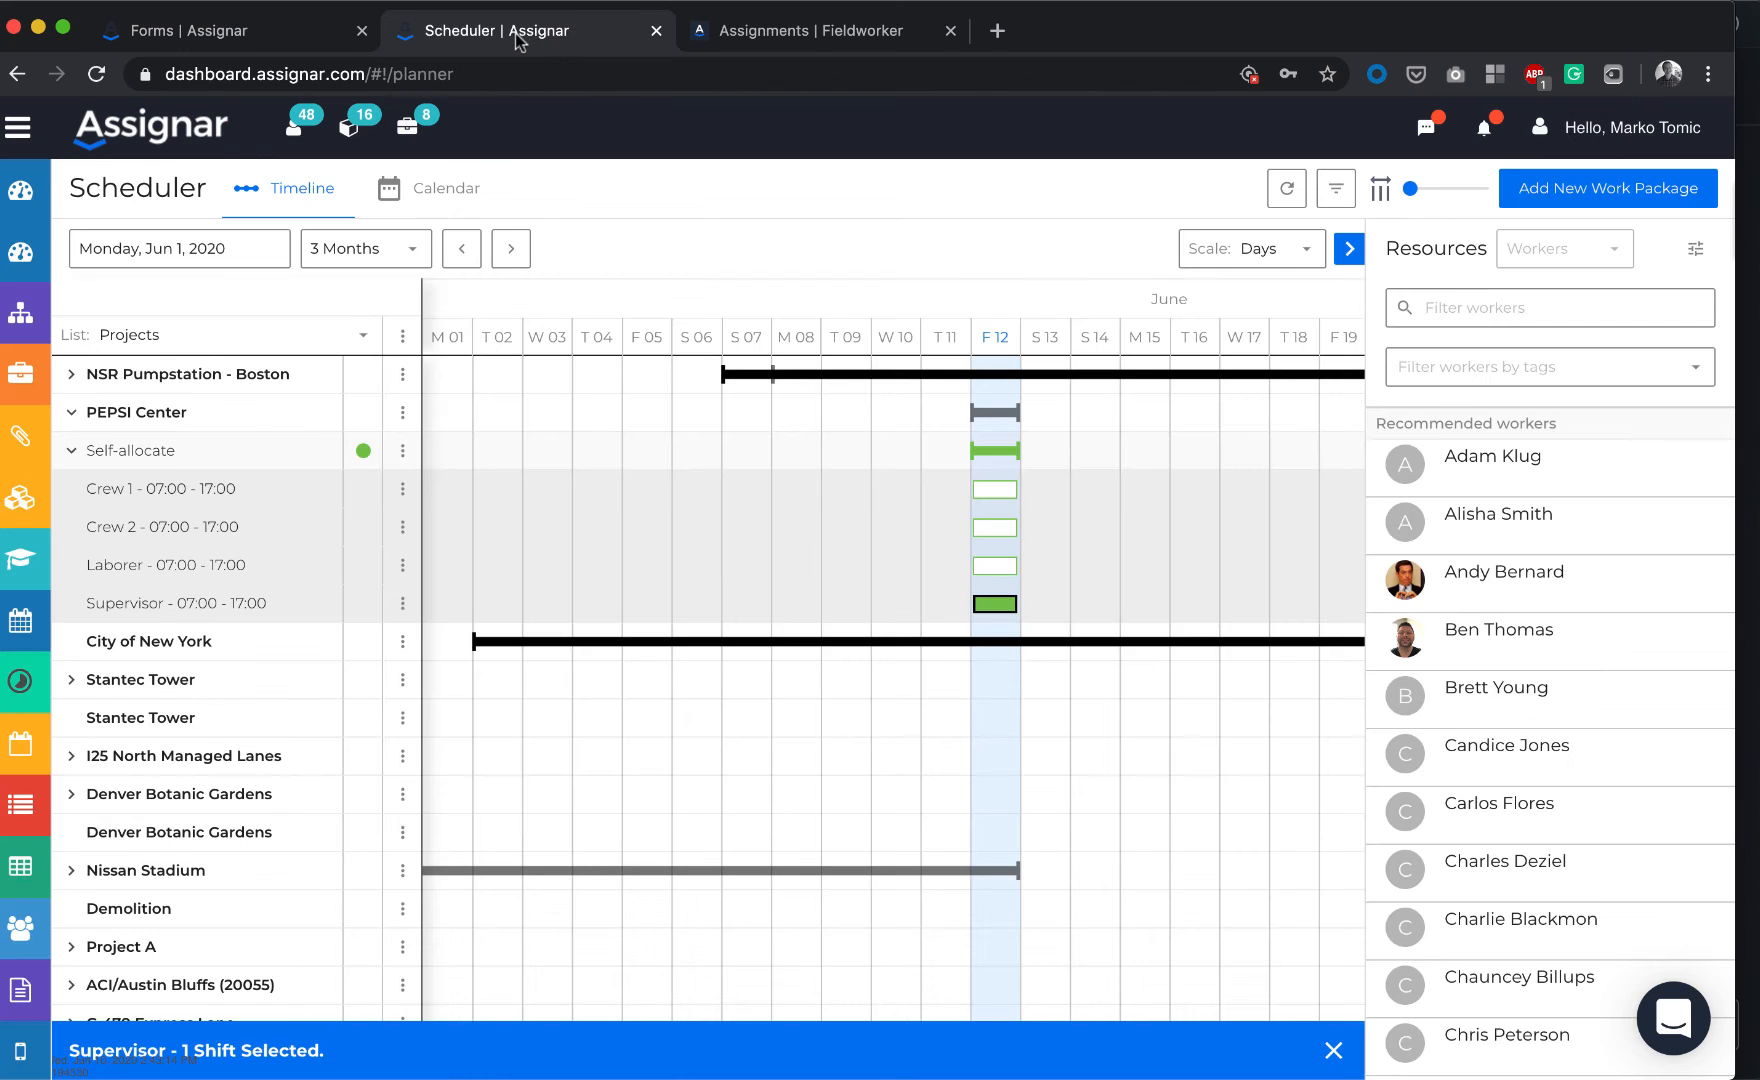